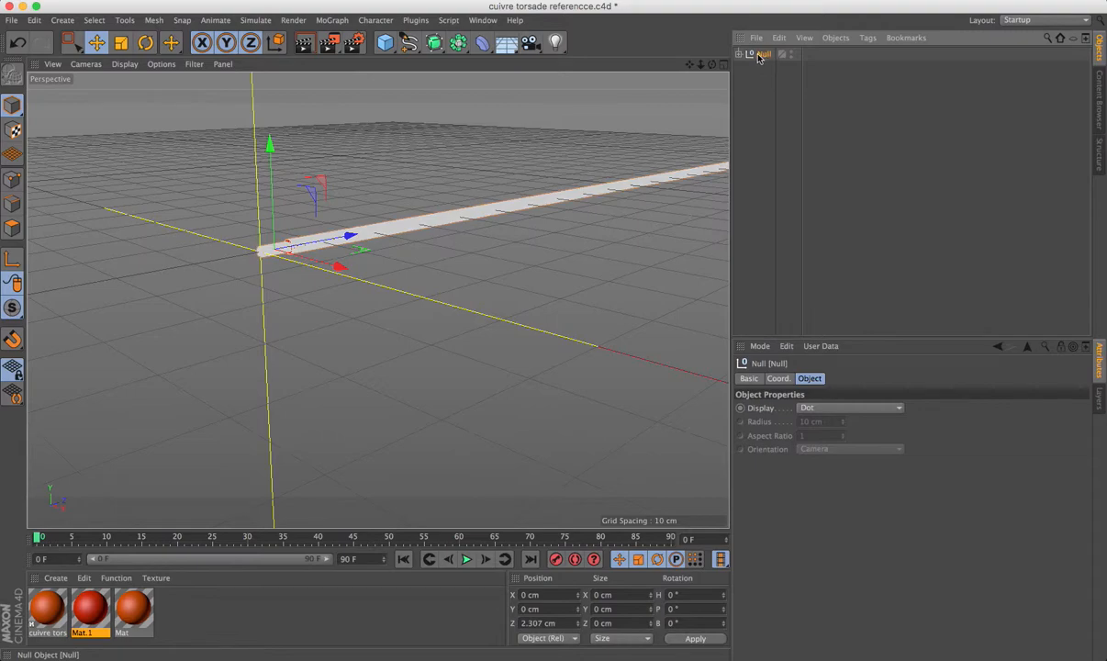
- Rename the wire's null object to rouge and make a duplicate of it below the original
double_click(764, 56)
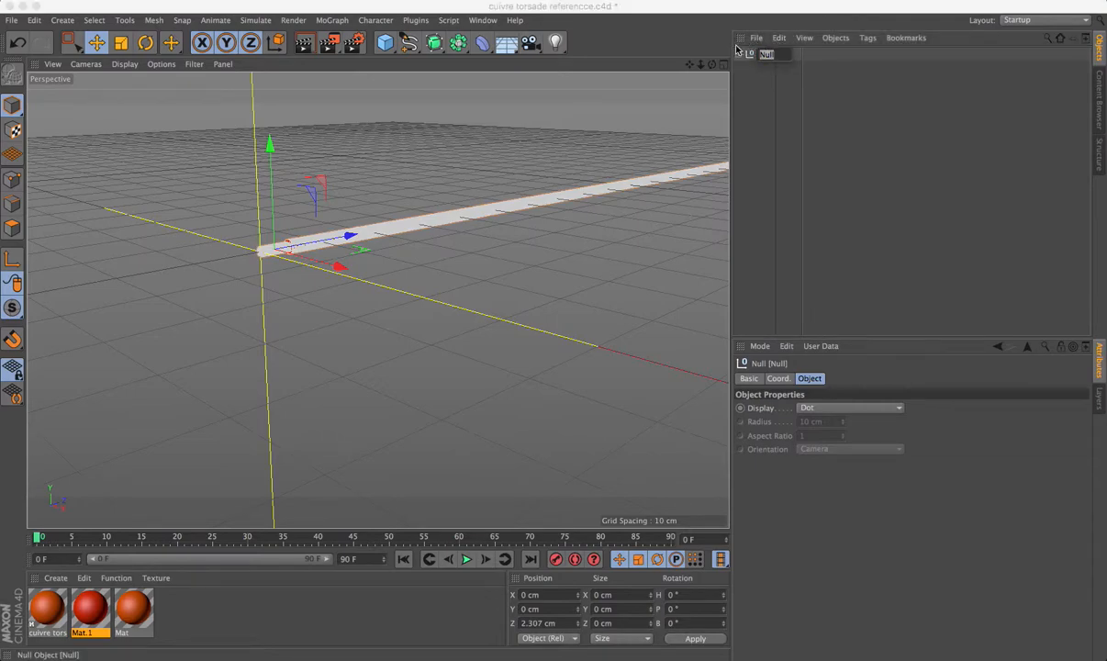
type("rouge")
key("Return")
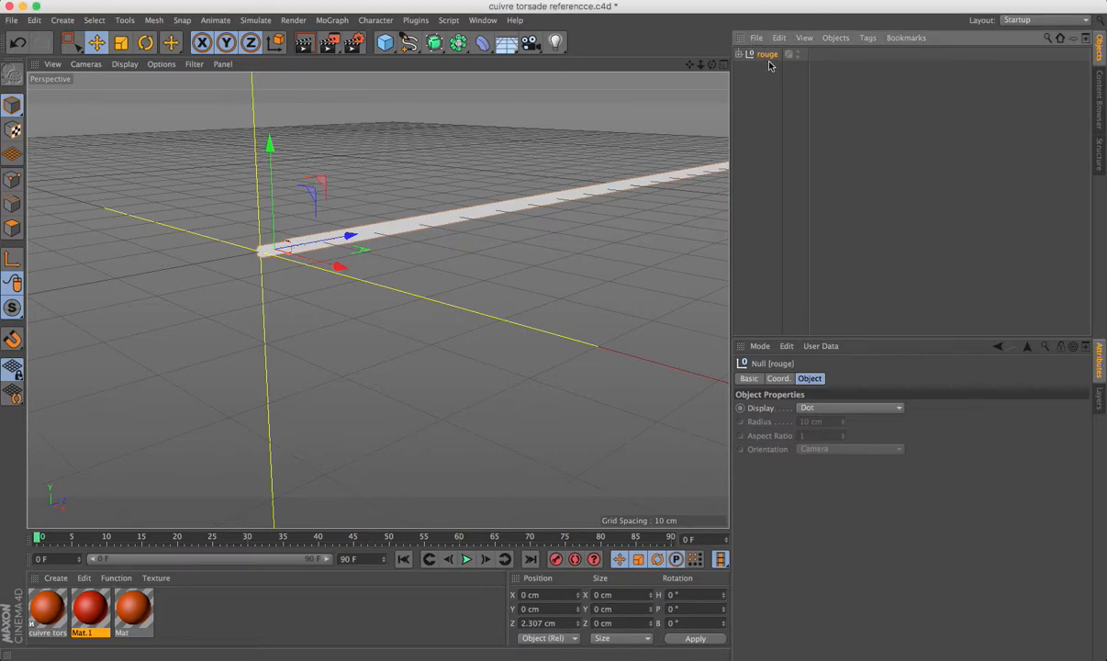
left_click_drag(769, 54, 767, 73)
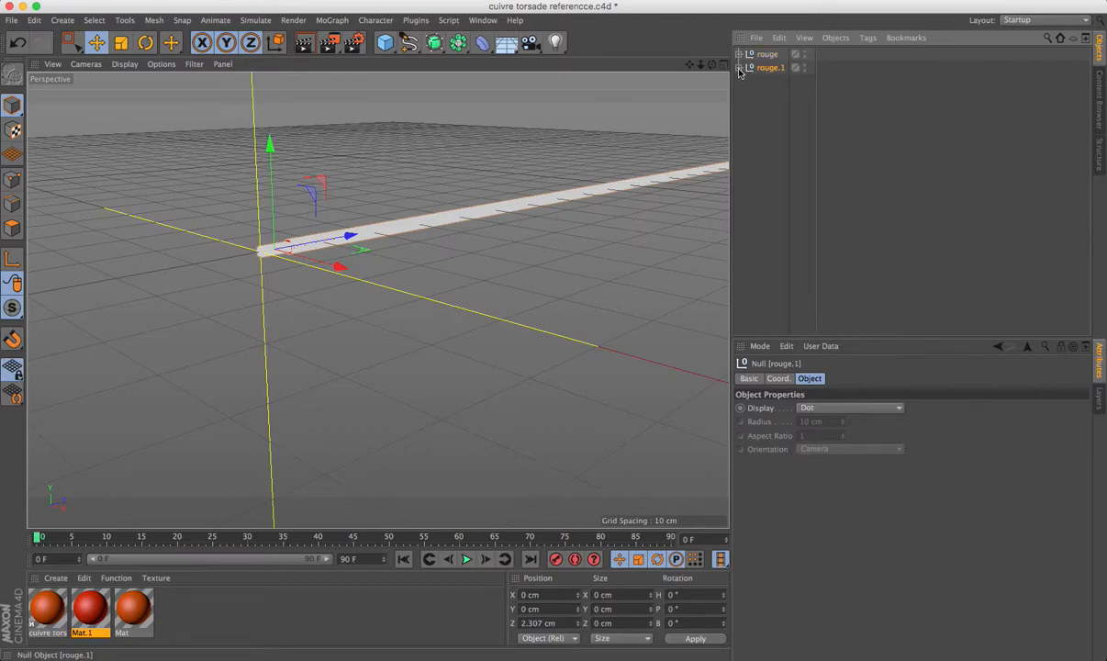
- Duplicate the red material Mat.1 and set the copy's color to blue, R 65, G 96, B 223
left_click(739, 68)
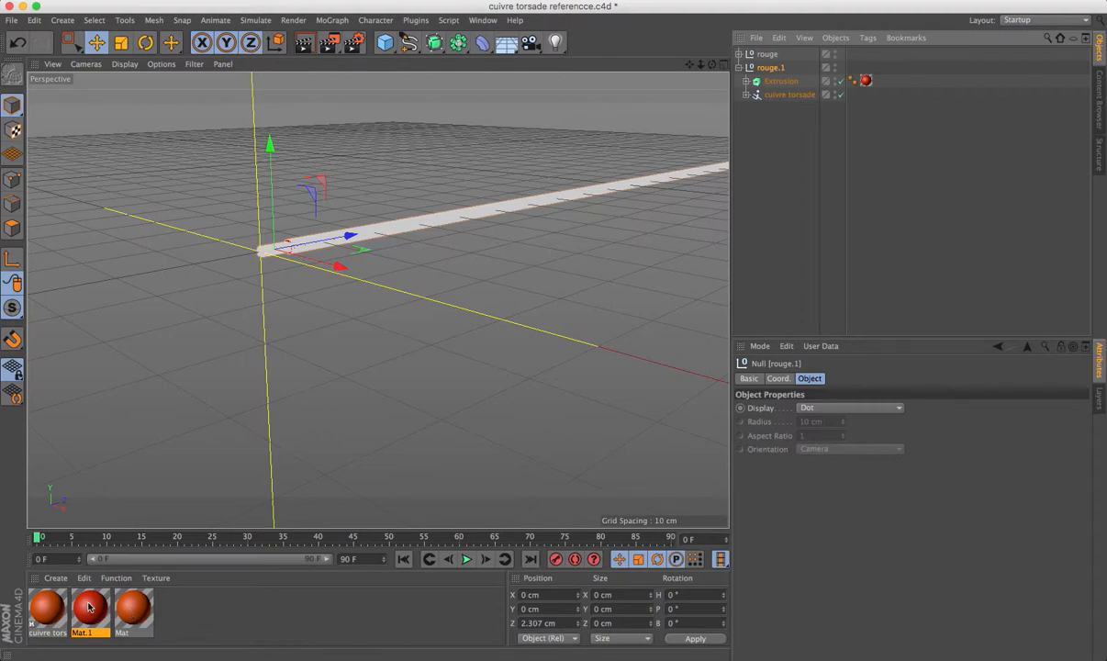
left_click_drag(89, 606, 175, 605, "ctrl")
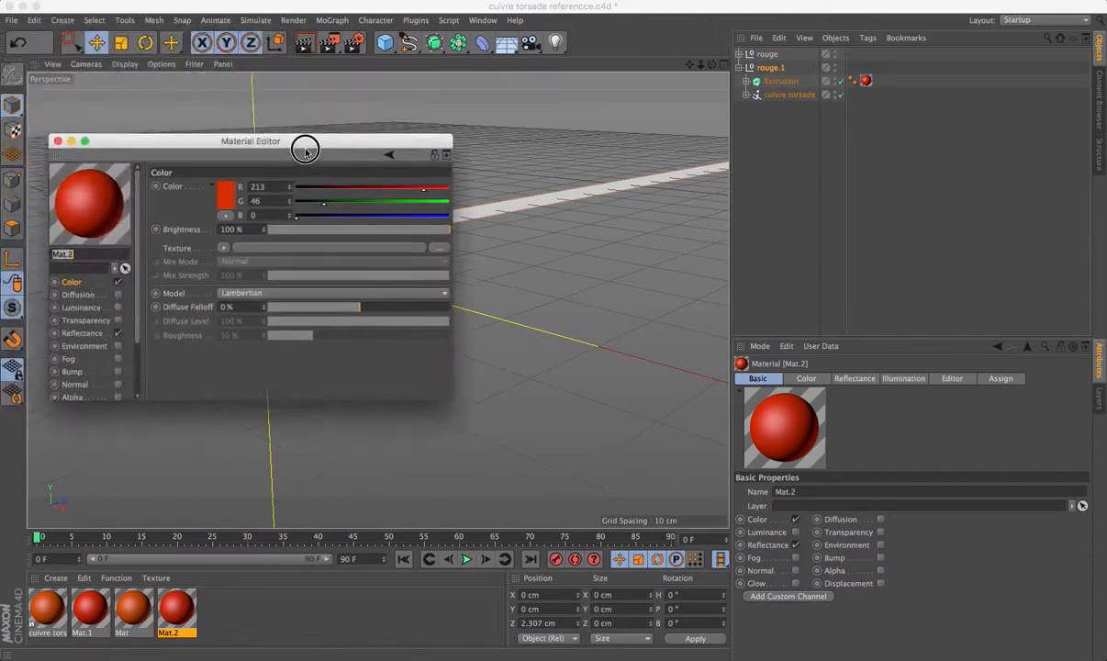
left_click_drag(289, 141, 387, 195)
left_click(311, 235)
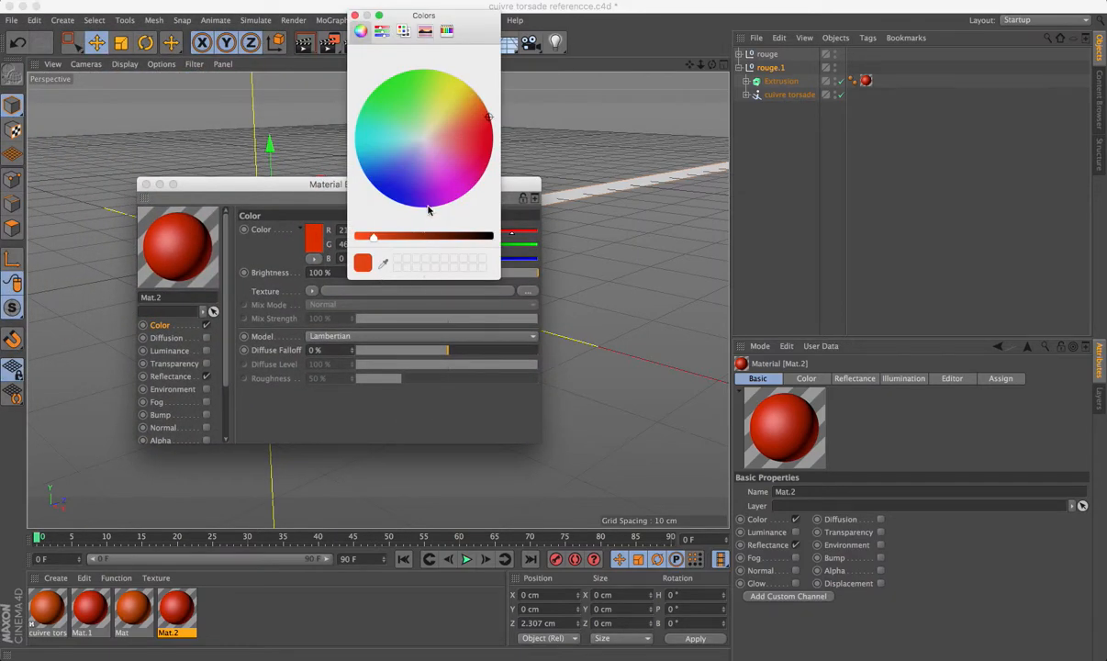
left_click(400, 168)
left_click_drag(400, 168, 391, 175)
left_click(355, 16)
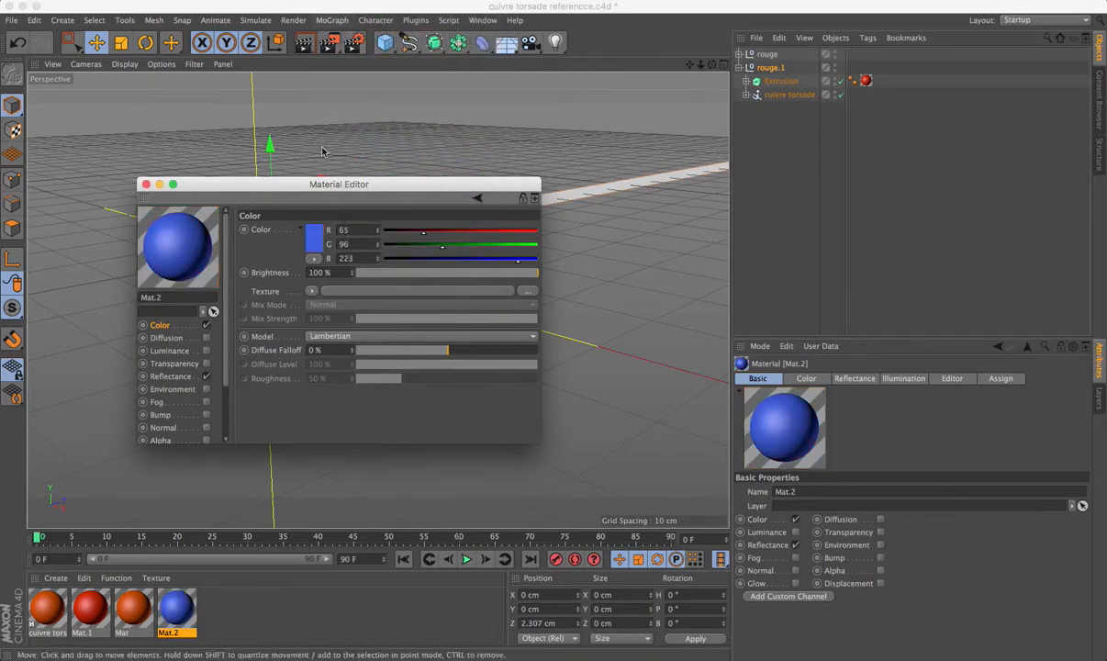
left_click(145, 185)
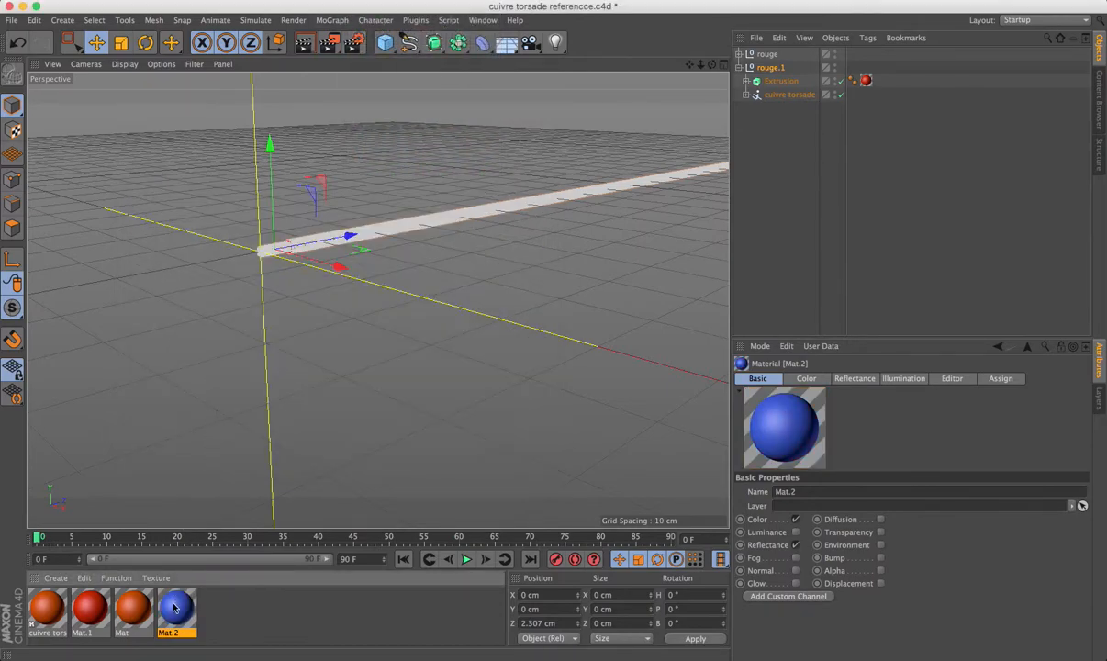
- Apply the blue material to the Extrusion inside the duplicated null in place of the red one, and rename that null bleu
left_click_drag(888, 120, 865, 80)
left_click(739, 67)
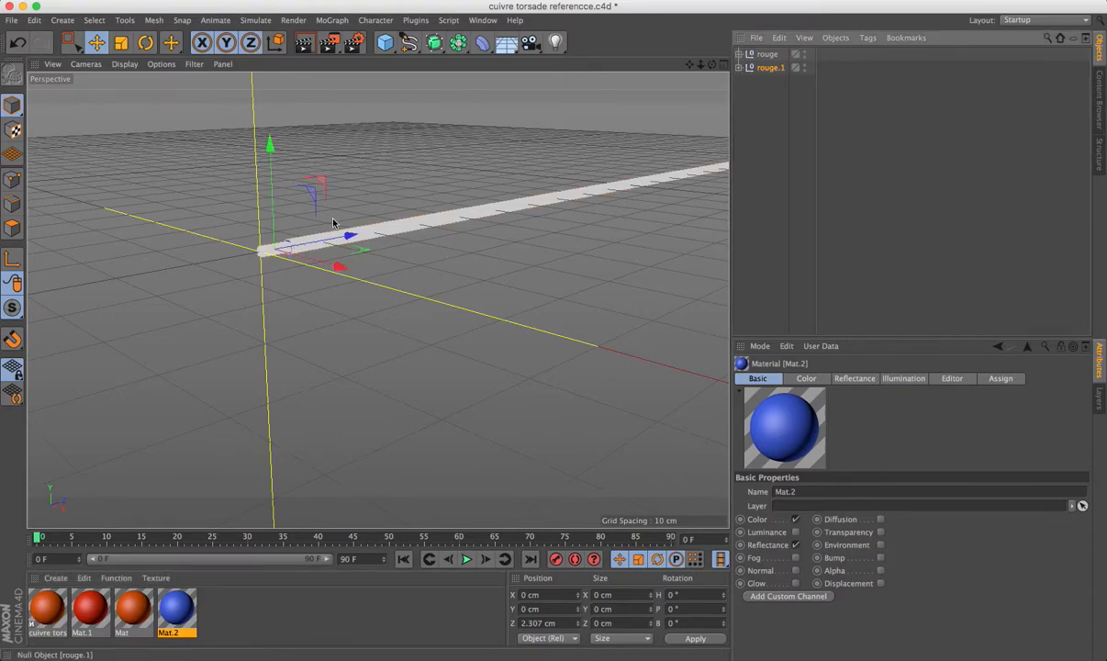
double_click(773, 67)
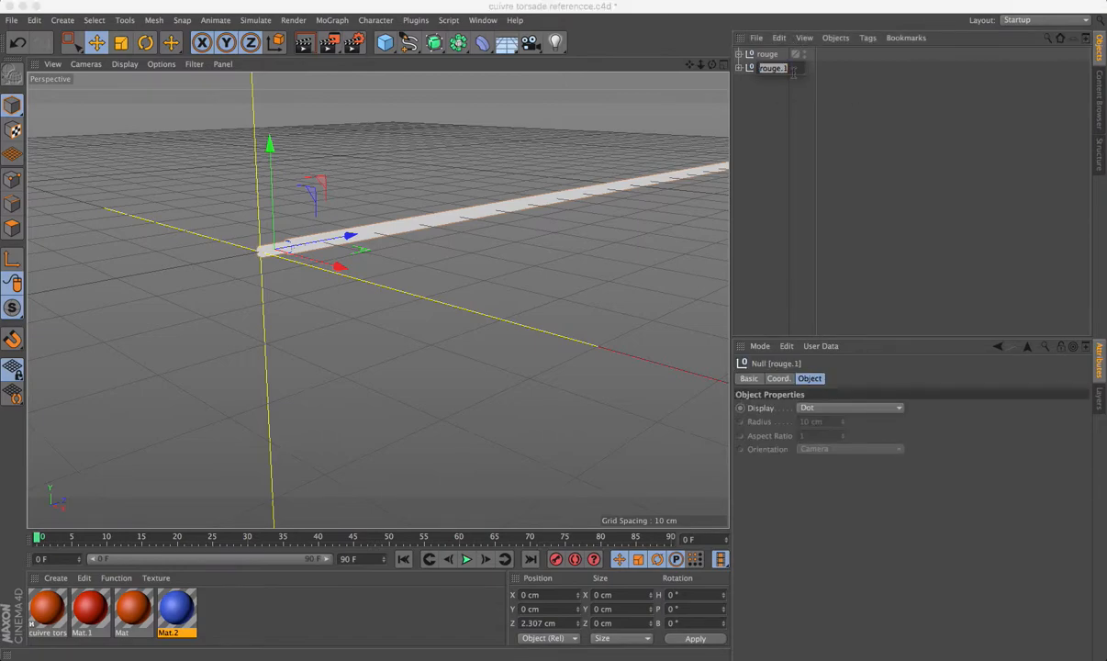
type("t")
type("leu")
key("Return")
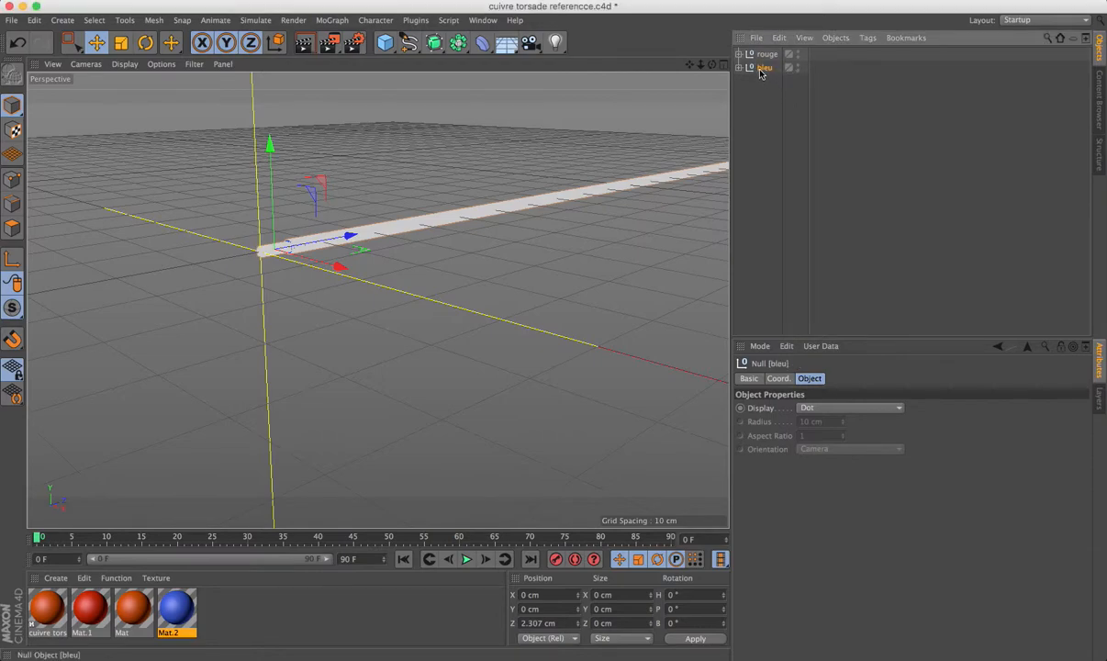
- Create a new material, load a Gradient shader as its color texture, and open the shader's properties
left_click(260, 617)
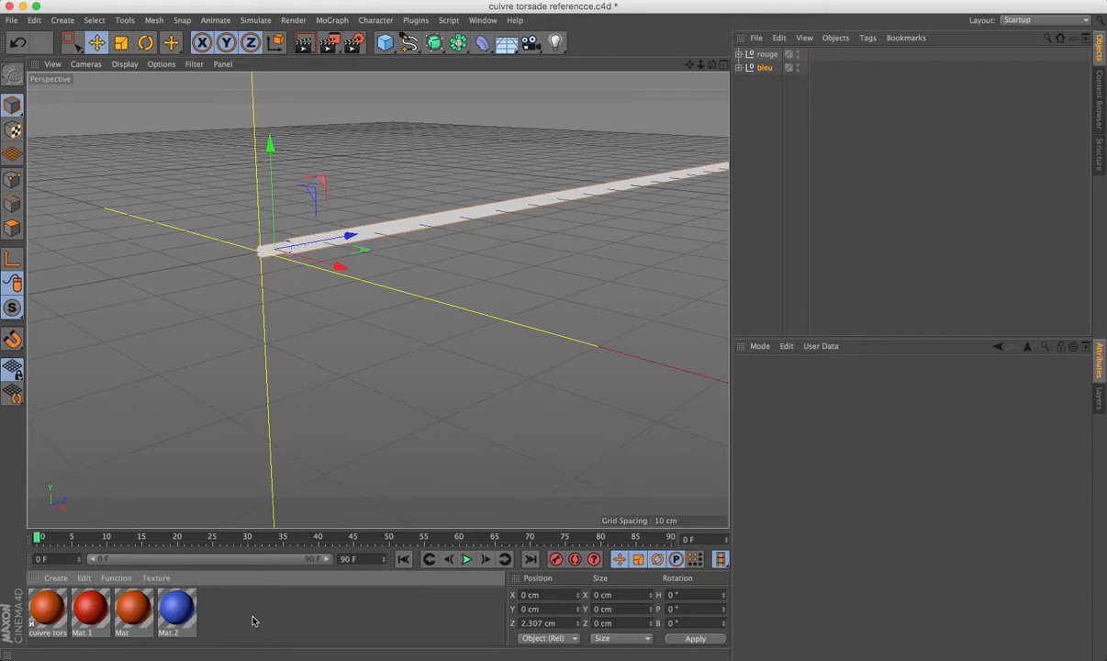
double_click(254, 621)
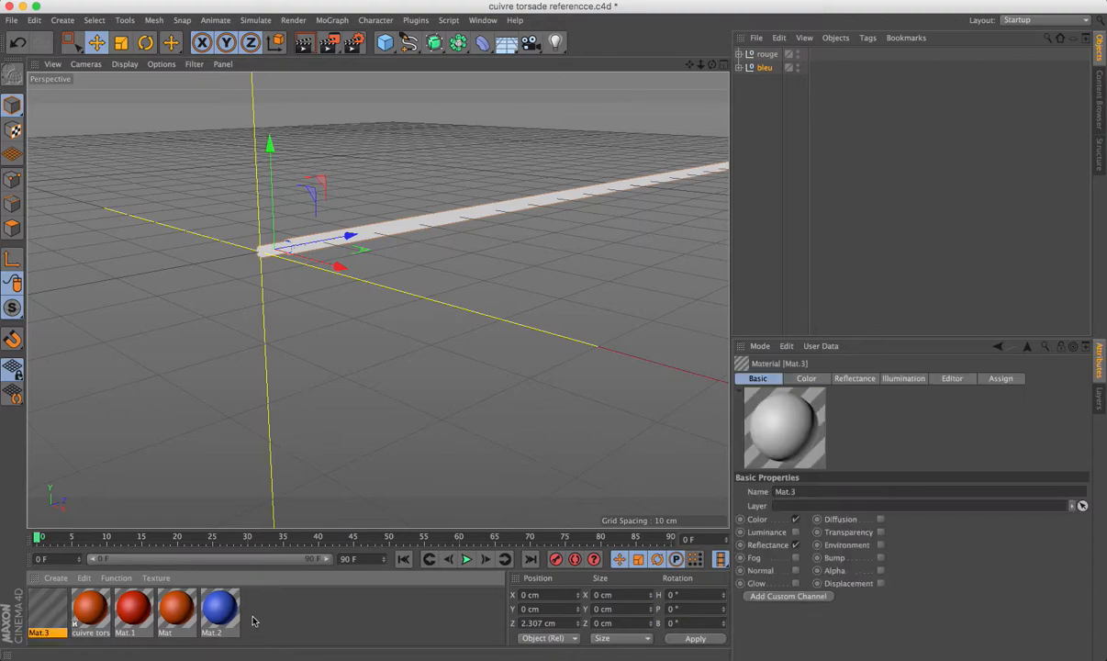
double_click(48, 610)
left_click_drag(353, 149, 399, 169)
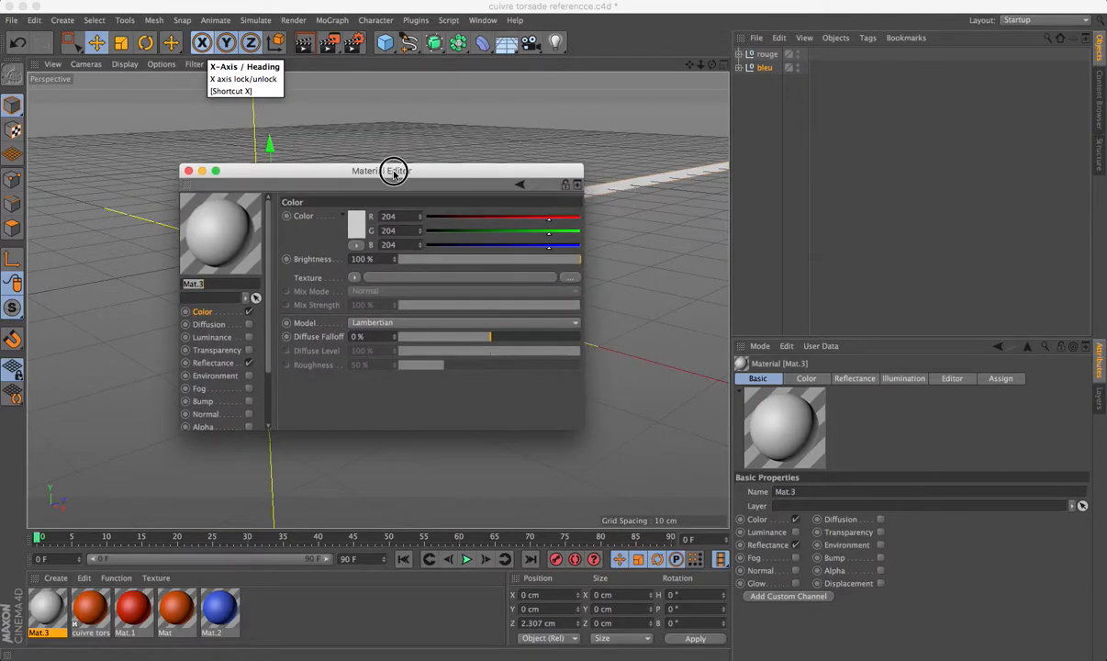
left_click(354, 277)
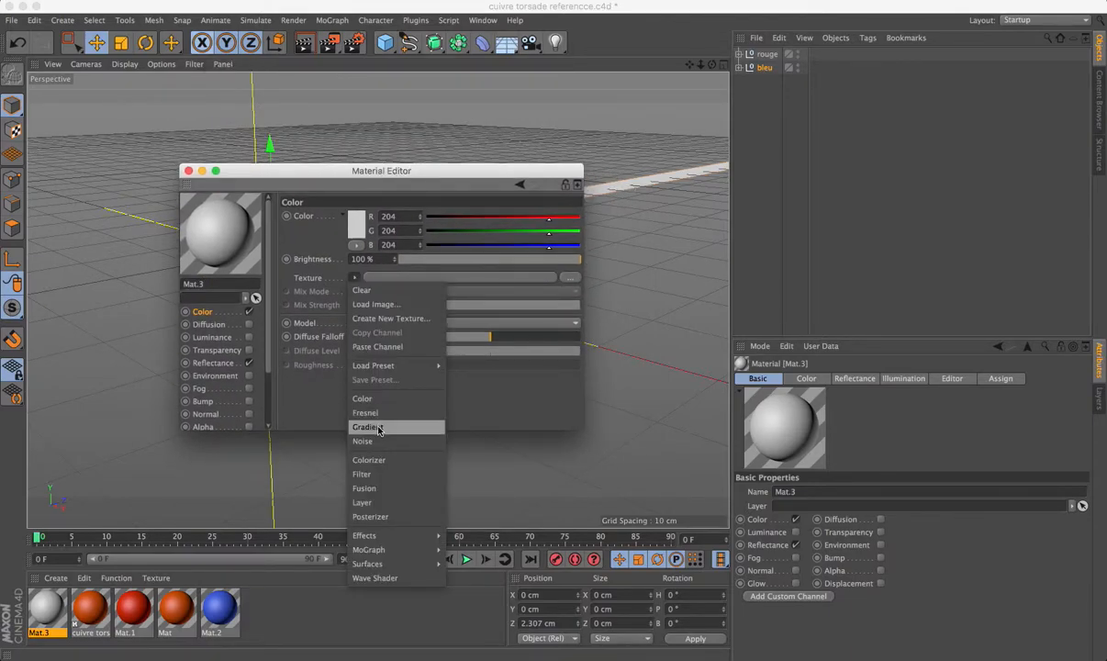
left_click(378, 429)
left_click(346, 292)
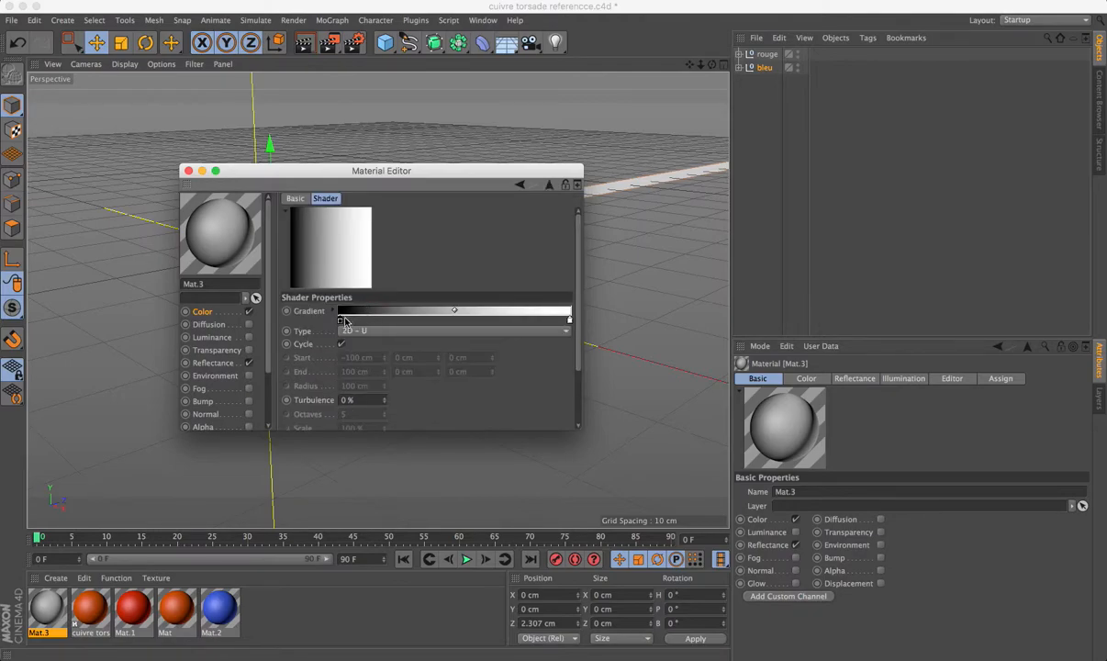
- Color the gradient's starting knot bright green and its end knot yellow
double_click(341, 325)
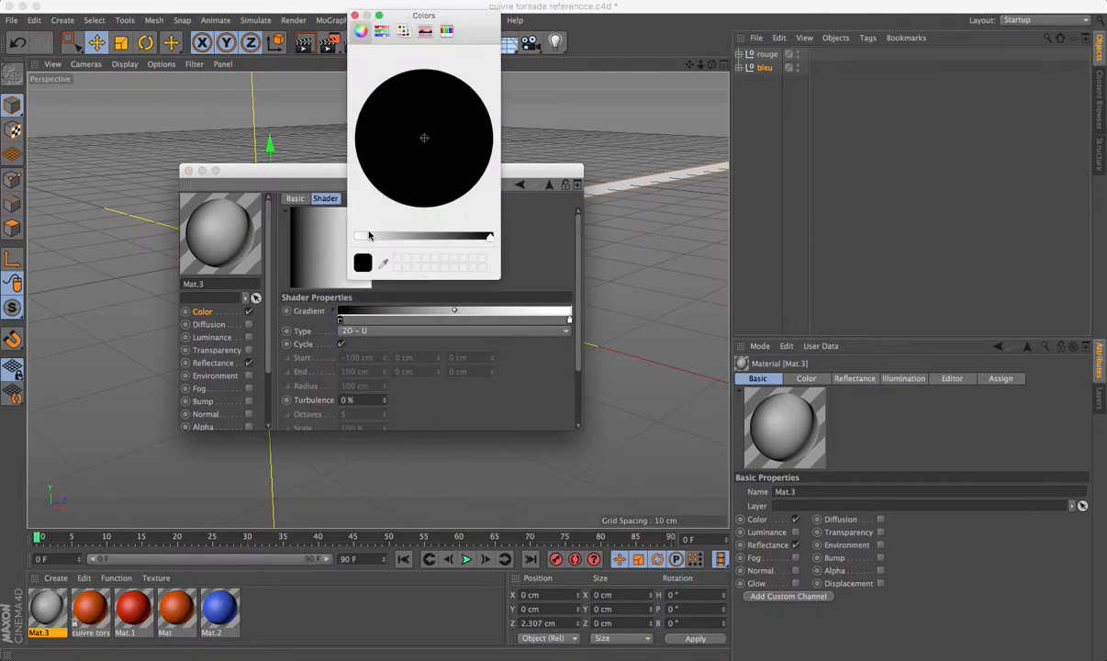
left_click(366, 236)
left_click(390, 82)
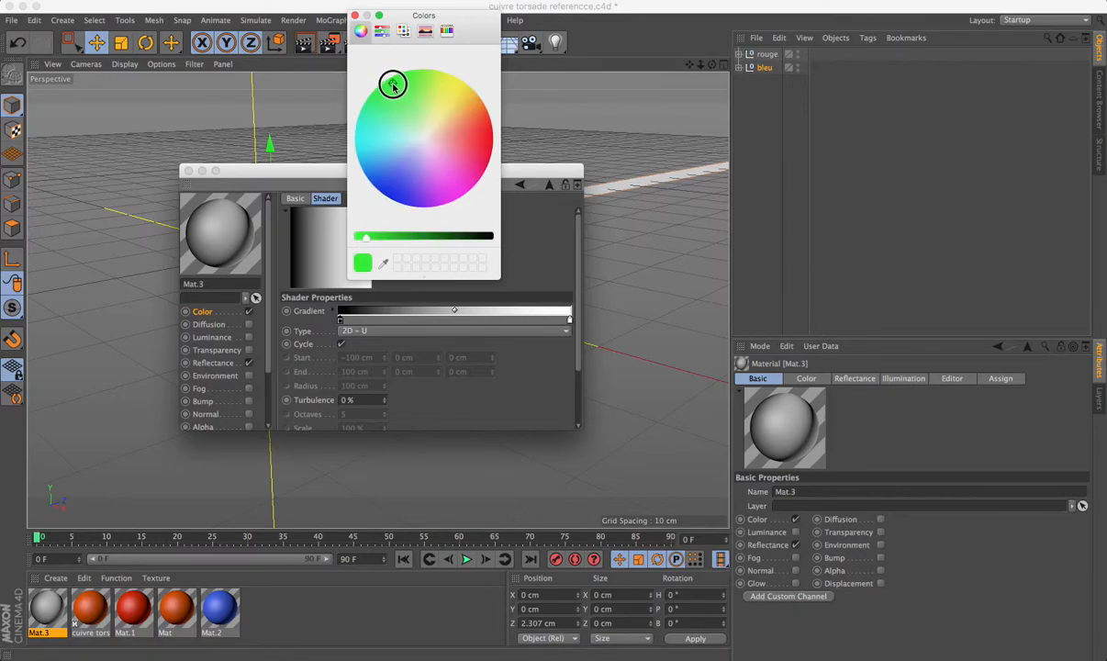
left_click(356, 15)
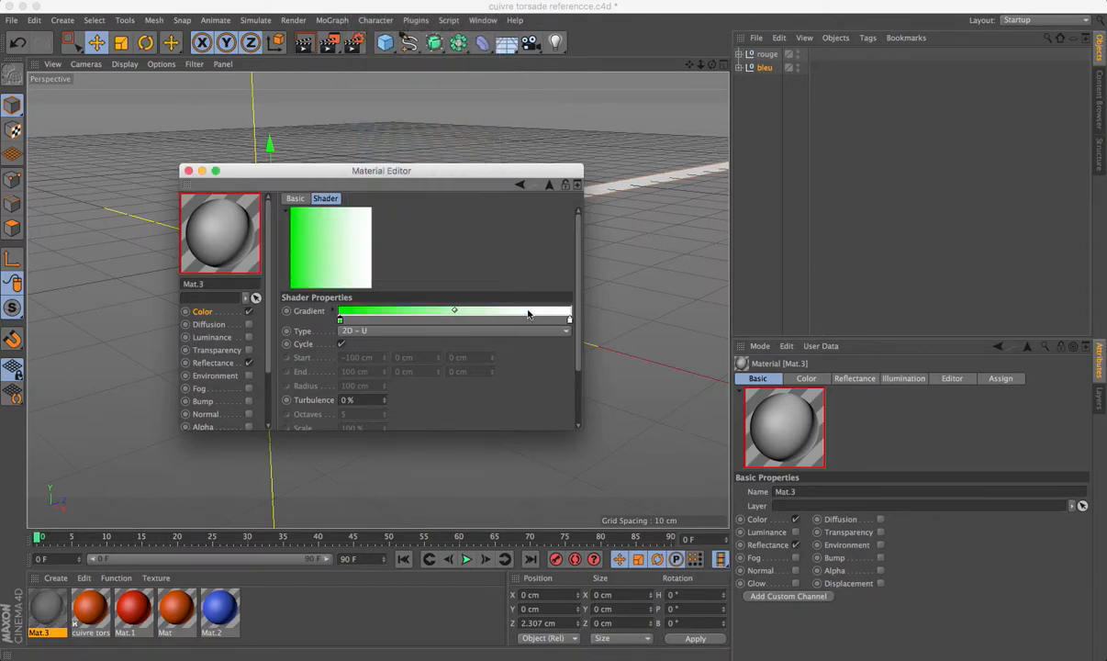
double_click(569, 322)
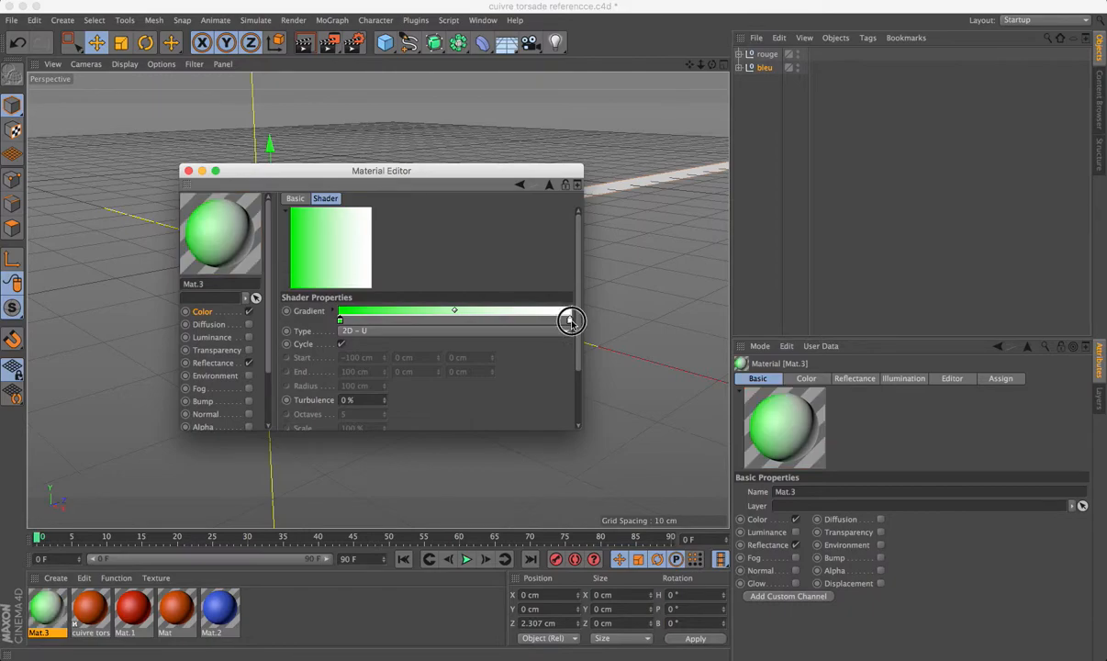
left_click(450, 90)
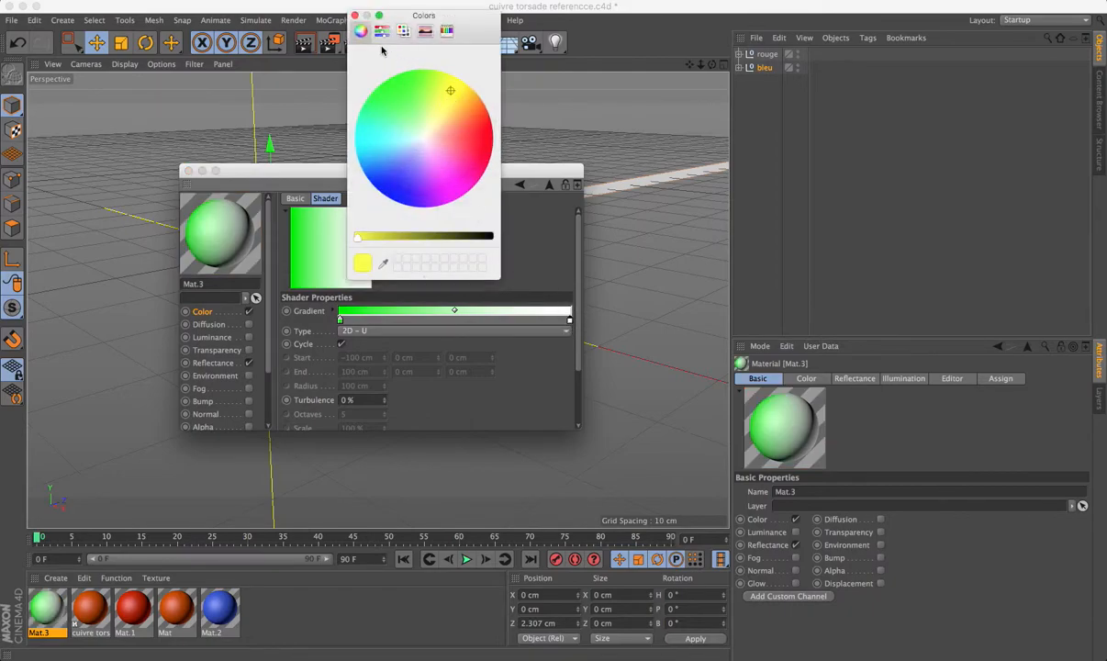
left_click(356, 15)
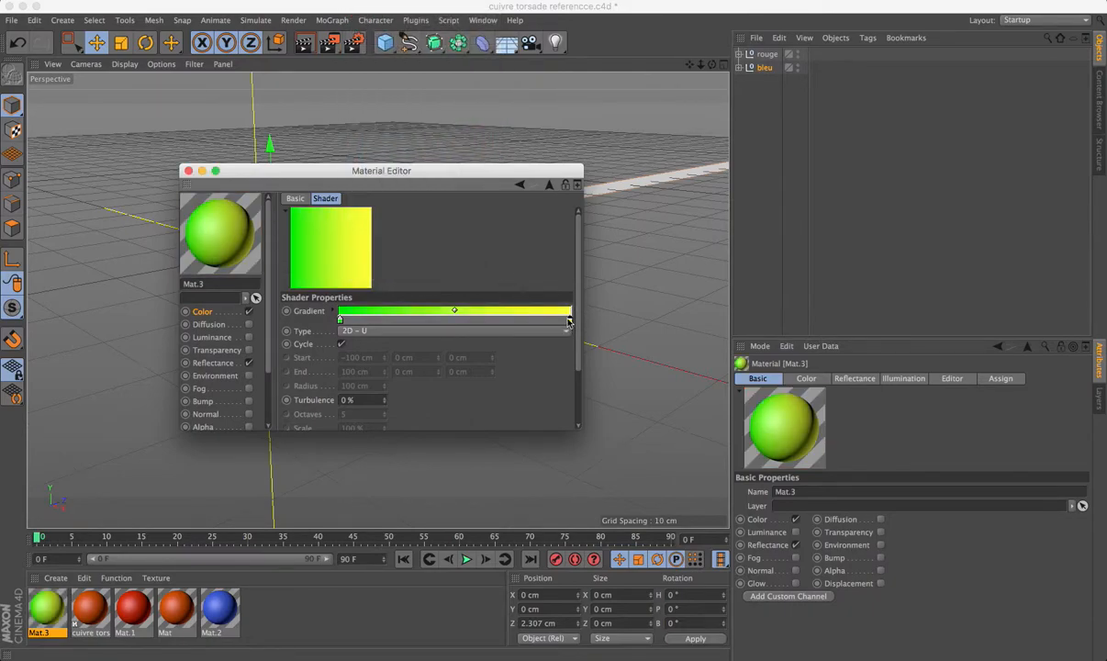
- Bring the yellow and green gradient knots together near the middle to make a sharp two-color split, and close the material editor
left_click_drag(570, 323, 459, 318)
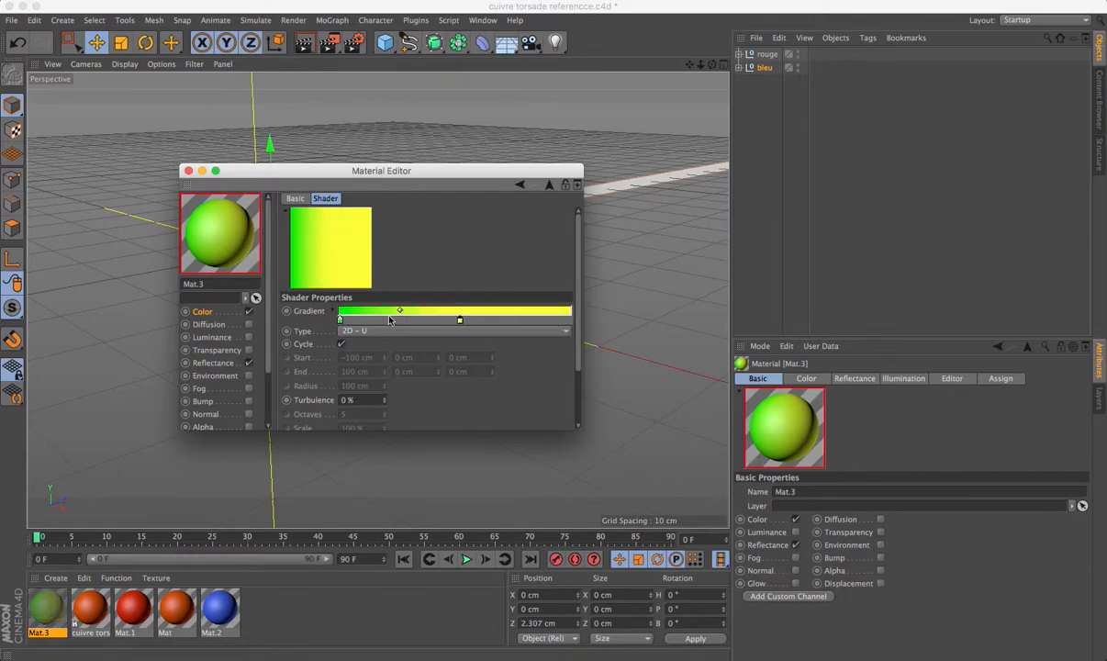
left_click_drag(340, 319, 450, 319)
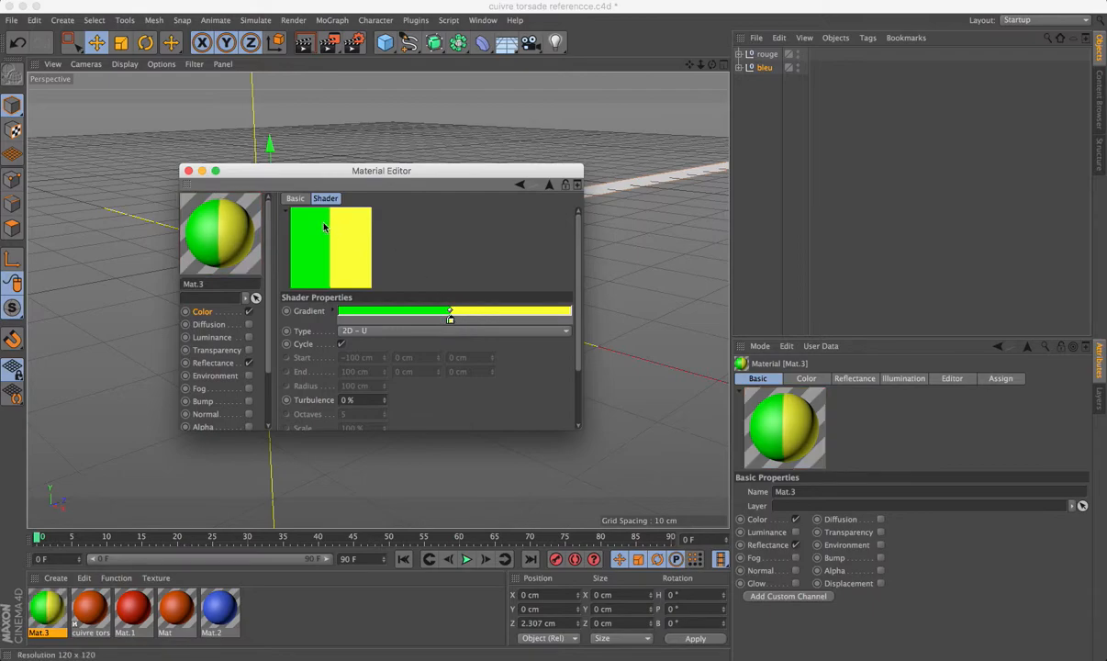
left_click(188, 170)
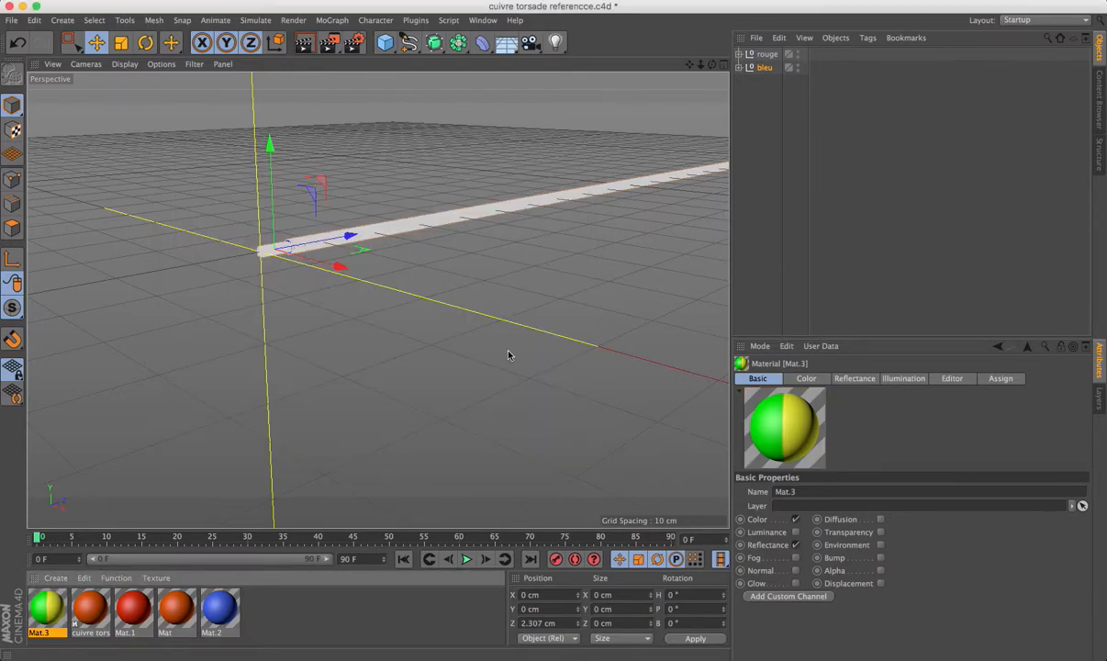
- Duplicate the bleu null and apply the green-yellow material to the copy's Extrusion in place of the blue one
left_click(770, 70, "ctrl")
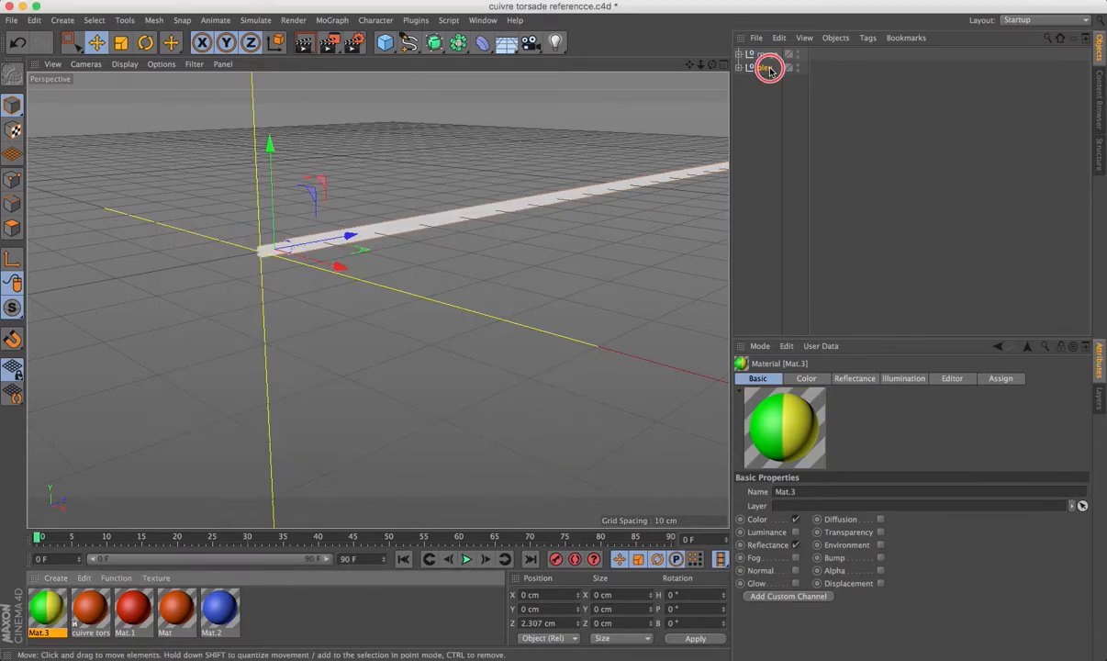
left_click_drag(765, 68, 762, 91, "ctrl")
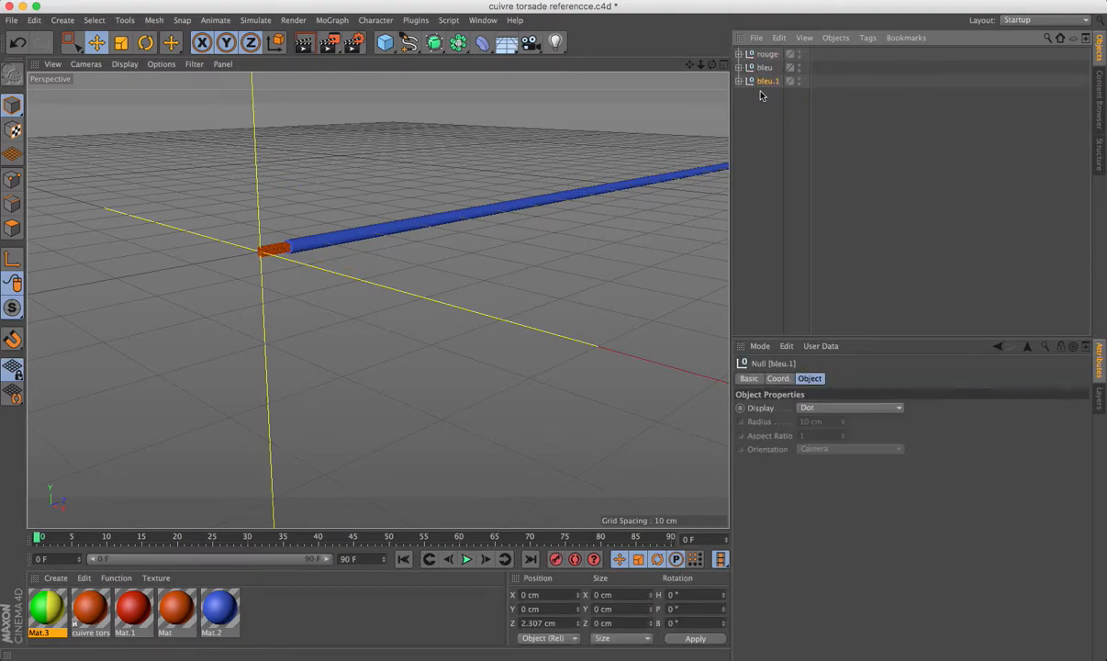
left_click(739, 82)
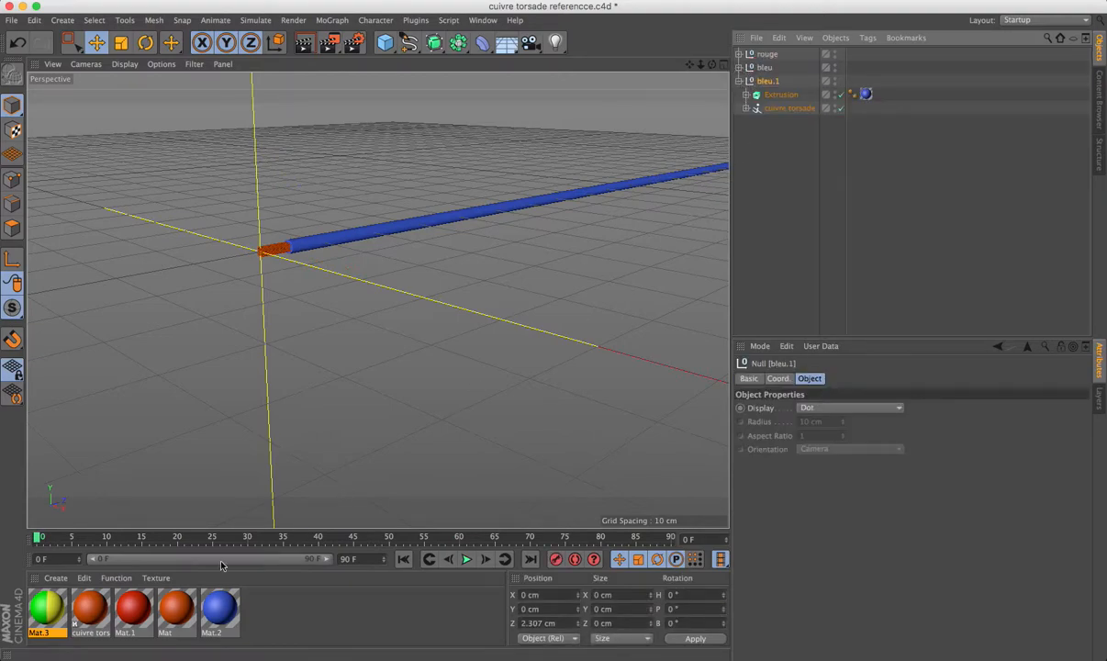
left_click_drag(46, 611, 866, 95)
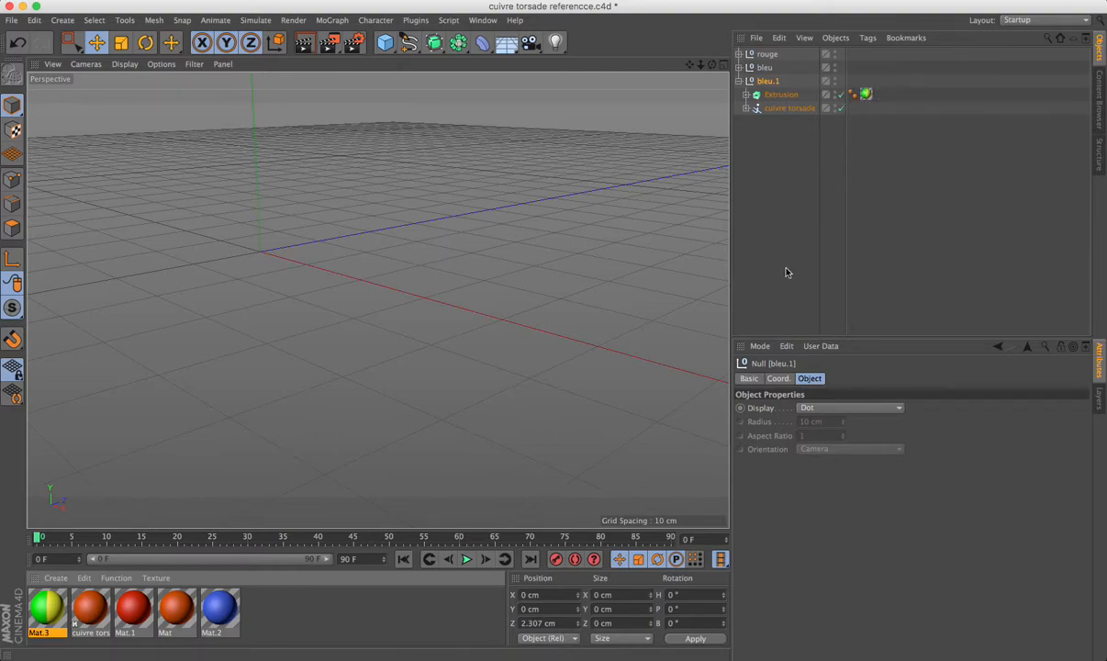
left_click(739, 82)
left_click(758, 164)
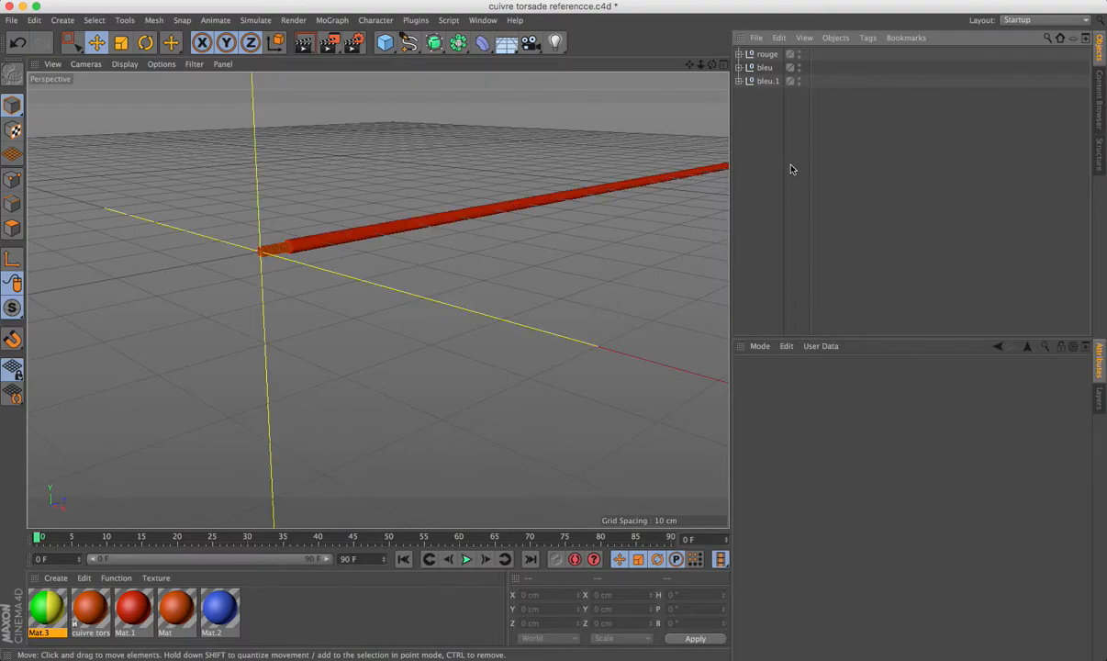
- Rename the duplicated null with the green-yellow material to terre
double_click(769, 82)
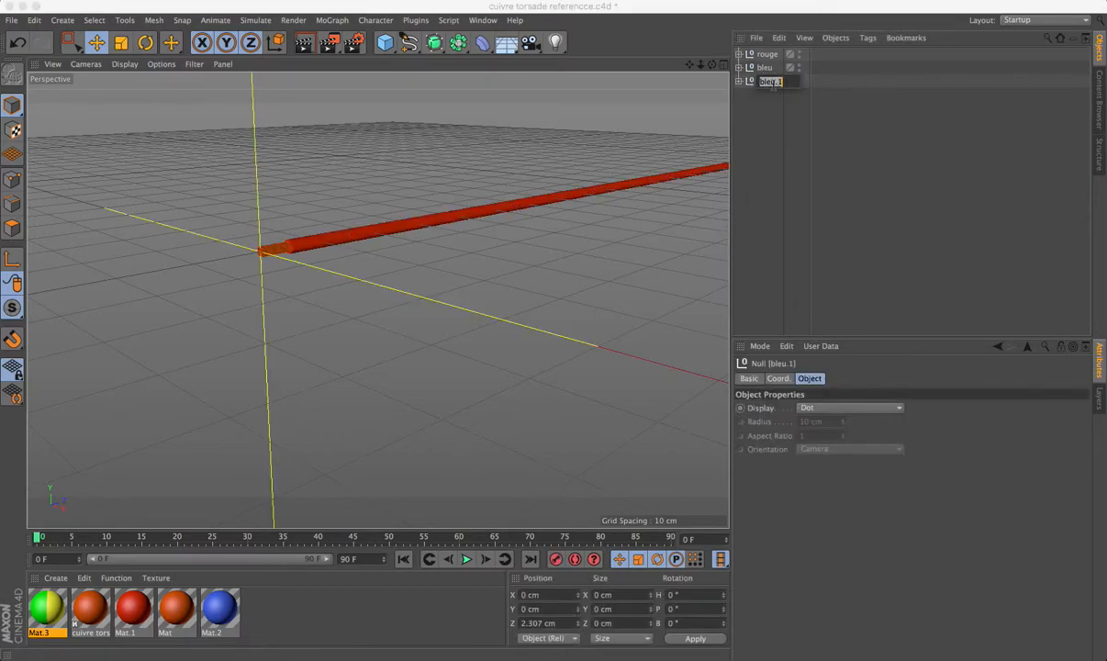
type("v")
type("erre")
key("Return")
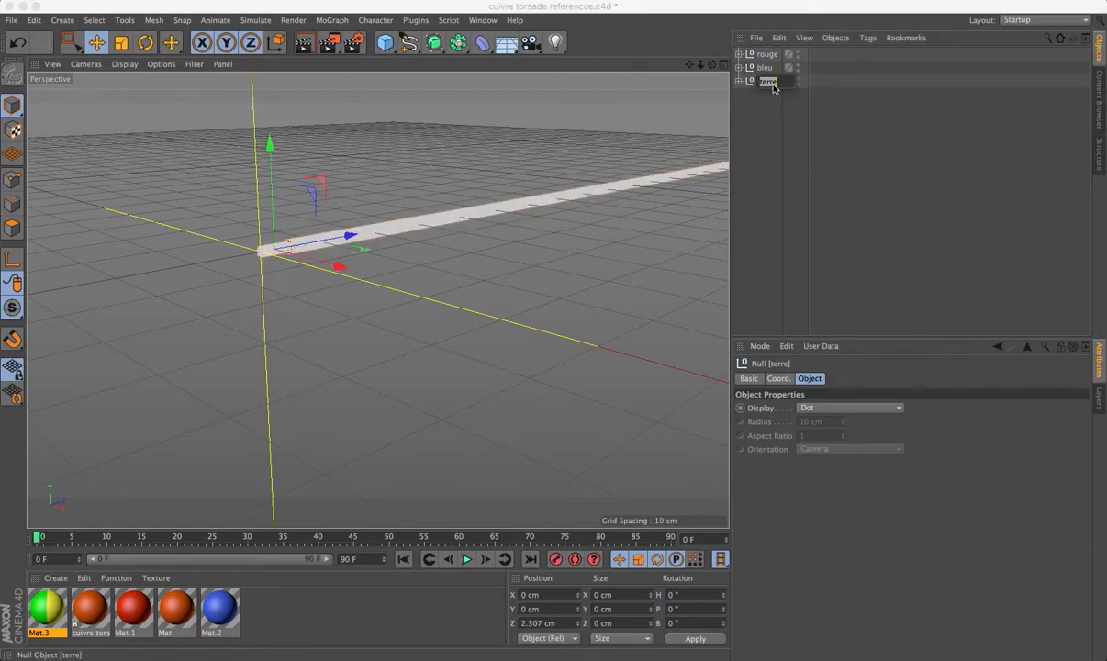
left_click(759, 110)
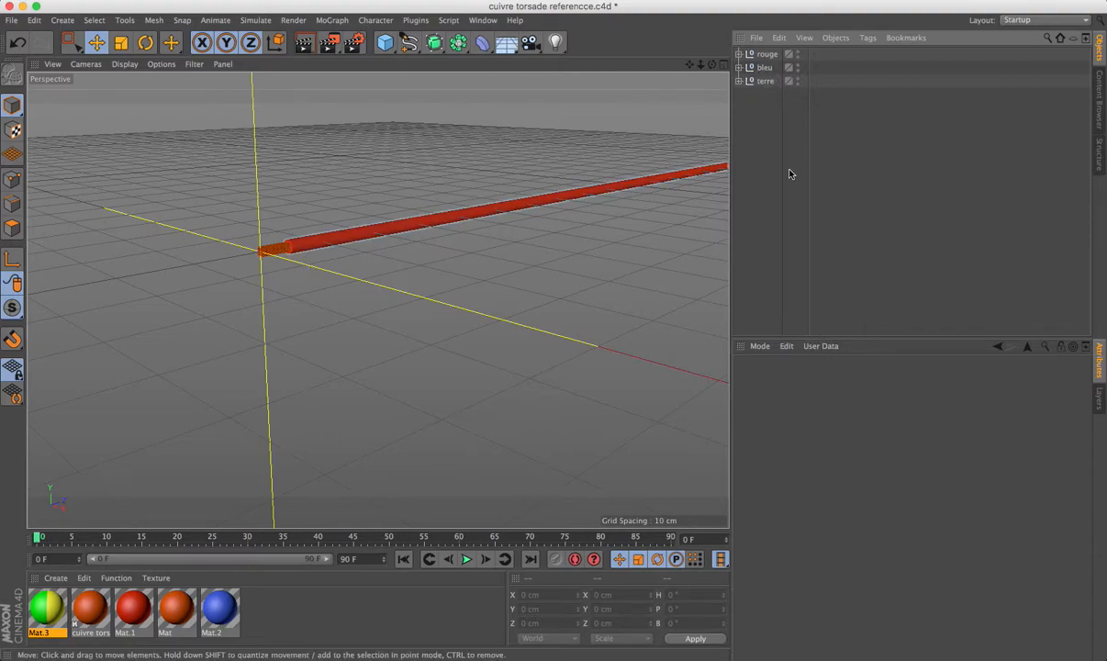
- Move the terre null sideways along the X axis to about 2.7 cm, separating it from the other wires
left_click(766, 82)
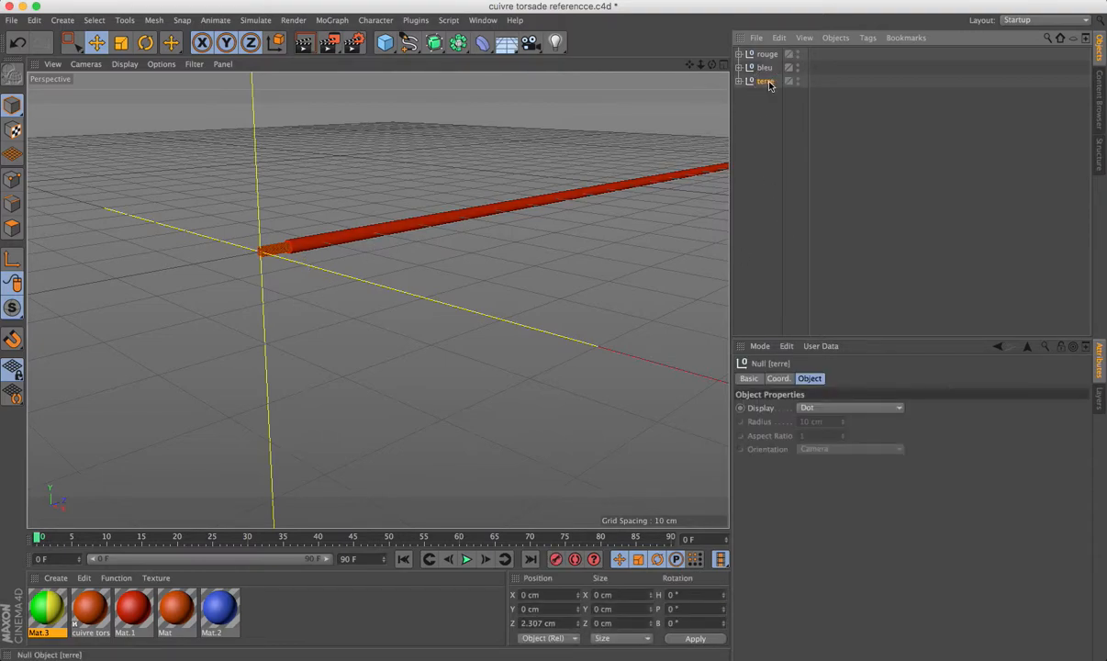
left_click_drag(340, 265, 358, 280)
left_click_drag(712, 64, 788, 68)
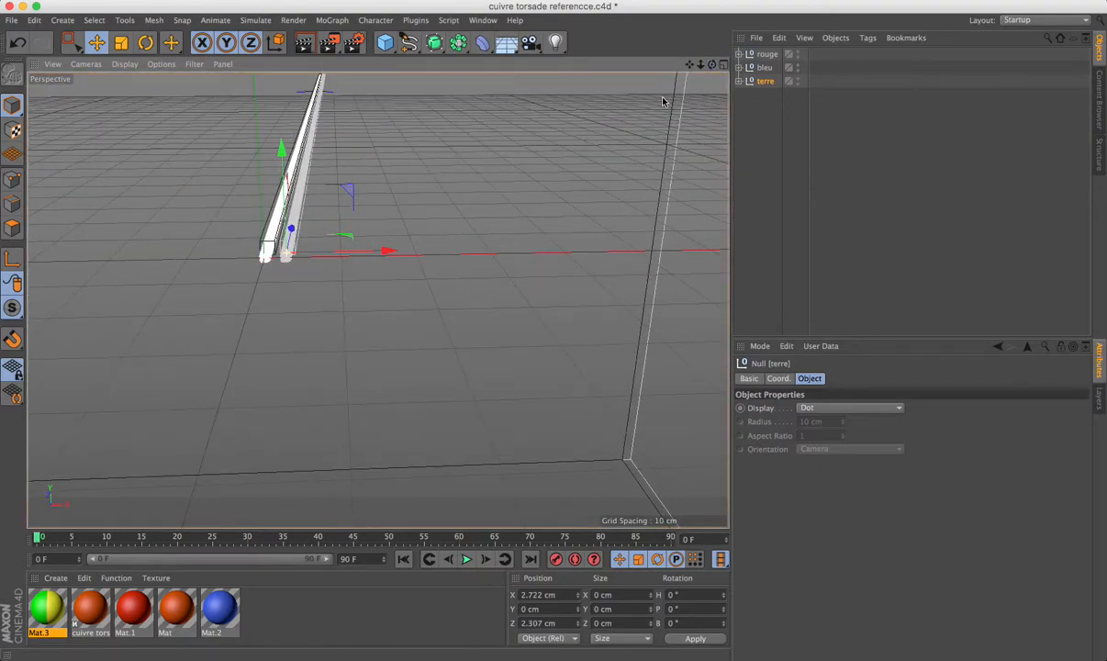
- Move the terre null closer to rouge along X, and place bleu above them at about X 0.9 cm, Y 1.6 cm
left_click(389, 253)
left_click_drag(389, 252, 388, 252)
left_click(764, 68)
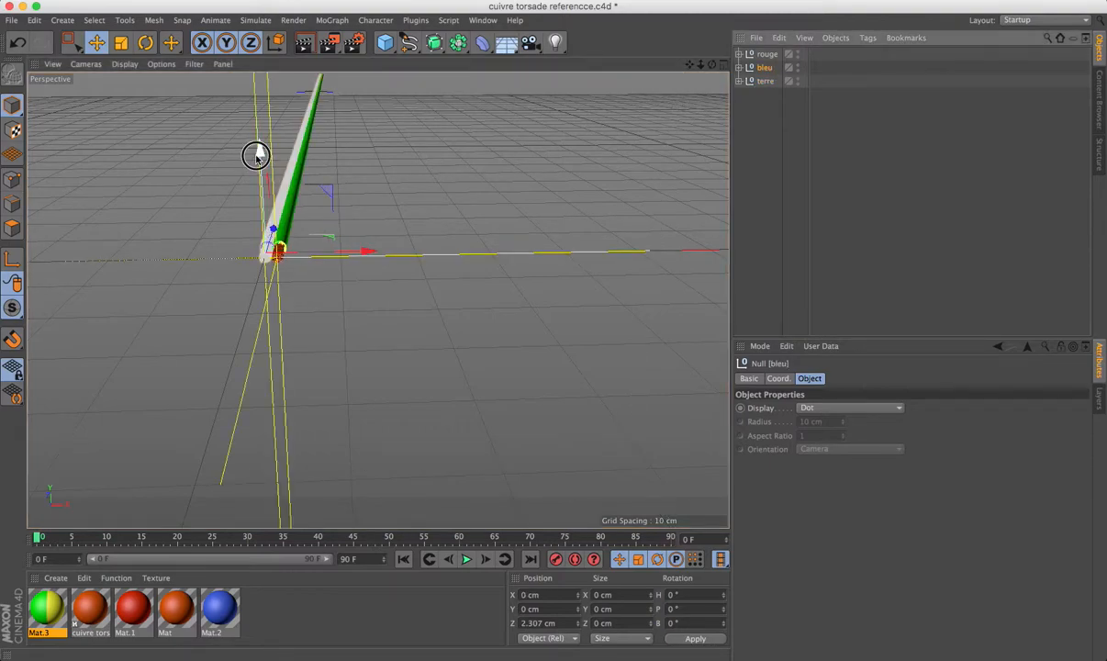
left_click_drag(255, 153, 257, 141)
left_click_drag(365, 240, 375, 249)
- Delete the cuivre torsade XRef from the terre null
left_click_drag(712, 64, 712, 64)
scroll(403, 290, "up", 2)
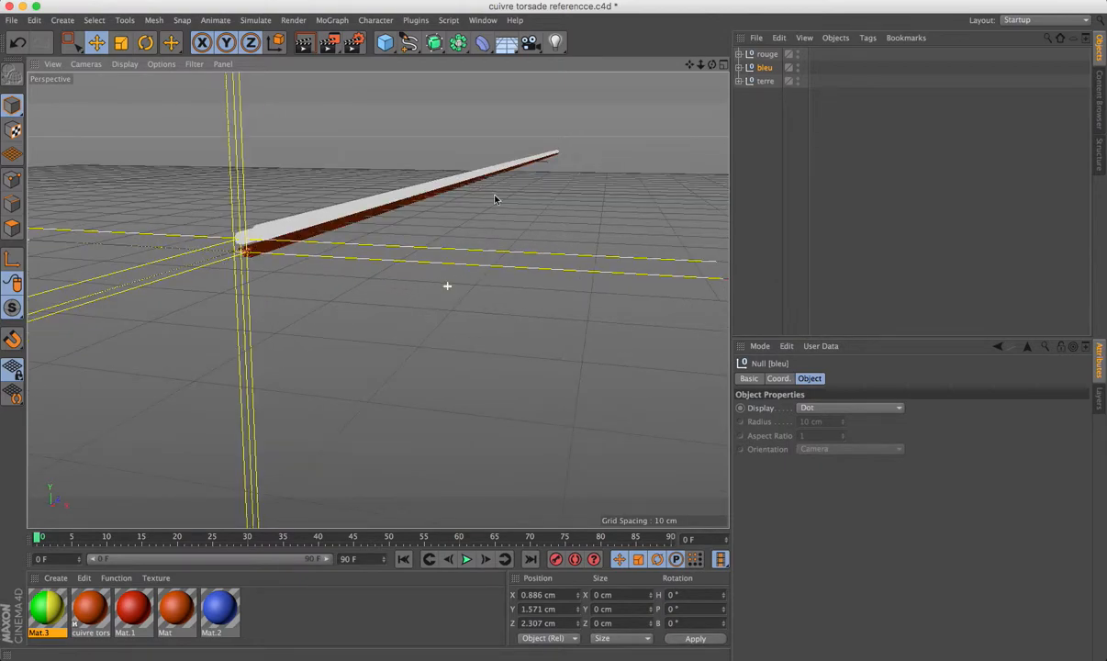
scroll(714, 104, "up", 3)
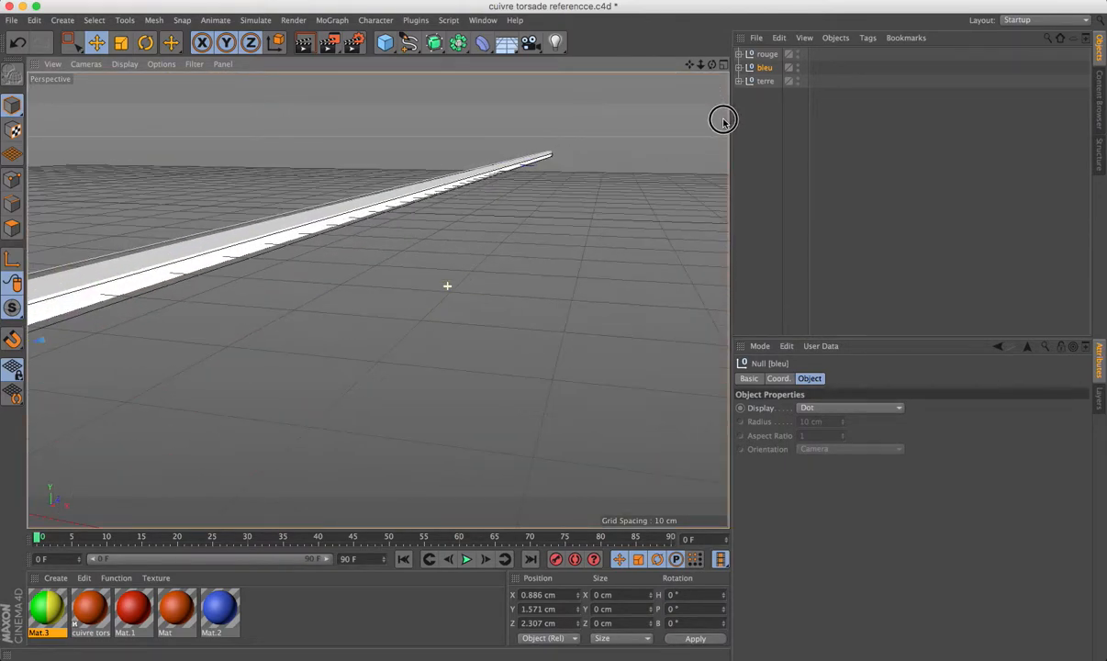
left_click(686, 76)
mouse_move(689, 64)
left_mouse_down()
mouse_move(832, 57)
mouse_move(692, 78)
left_mouse_up()
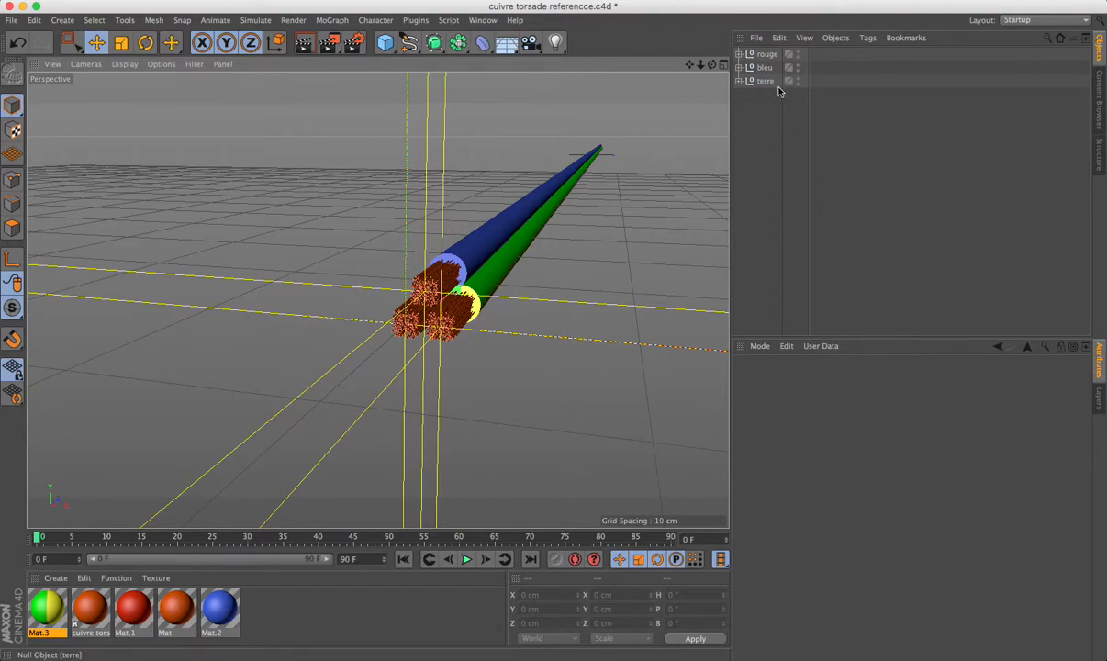
left_click(739, 81)
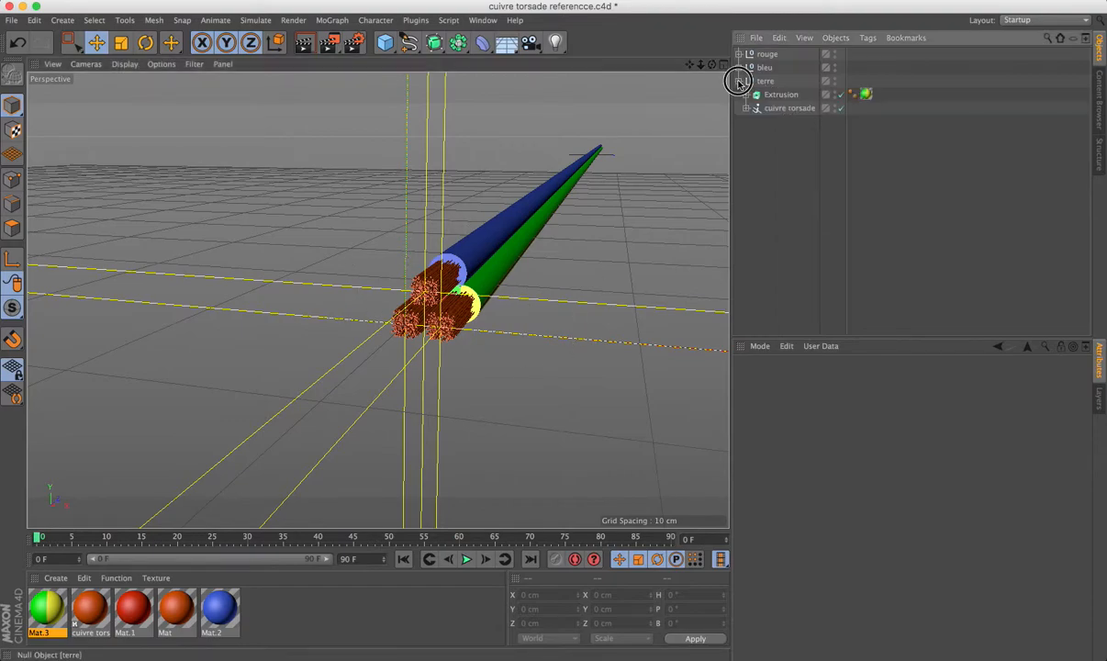
left_click(780, 108)
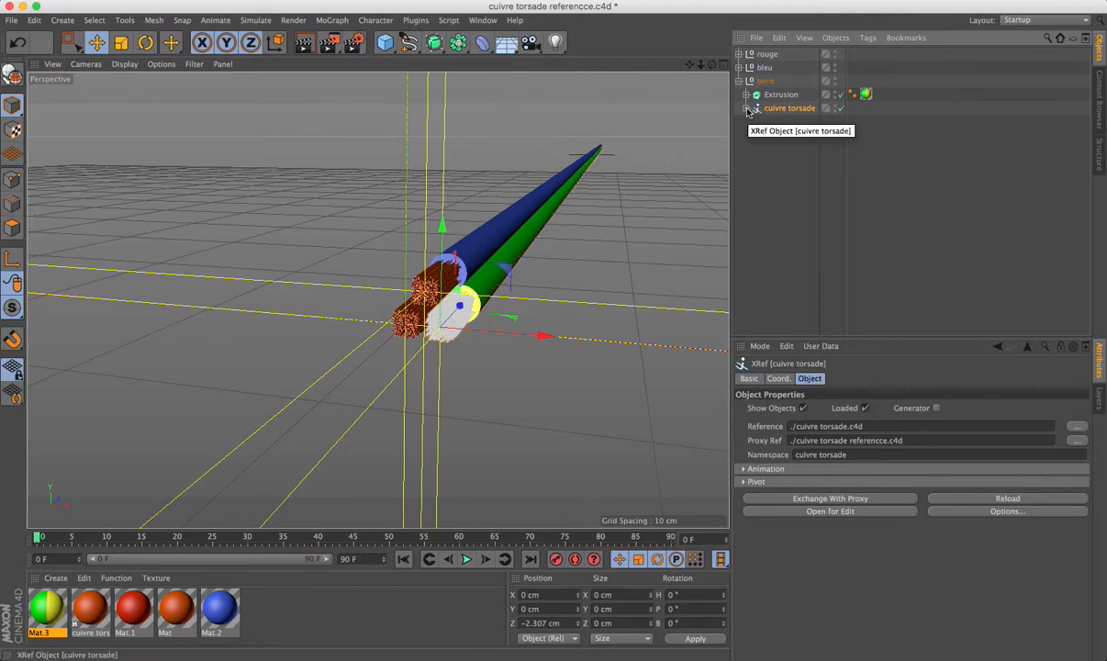
left_click(780, 111)
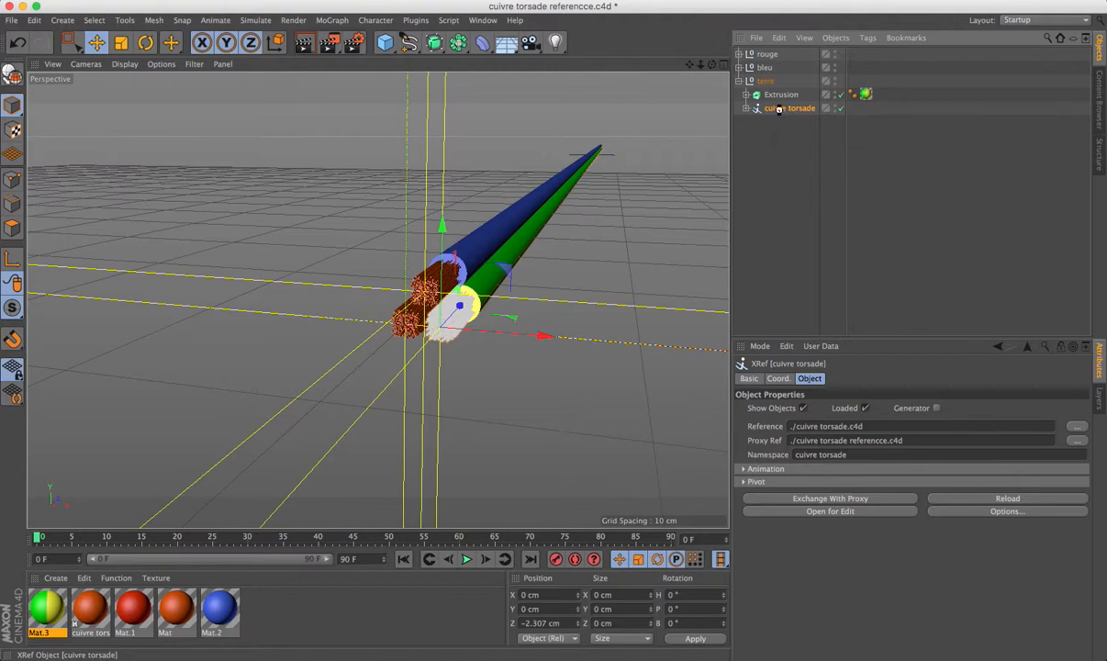
key("Delete")
- Duplicate the Extrusion inside the terre null and set the copy's Circle radius to 0.8 cm
left_click_drag(771, 97, 750, 114, "ctrl")
left_click(746, 108)
left_click(744, 122)
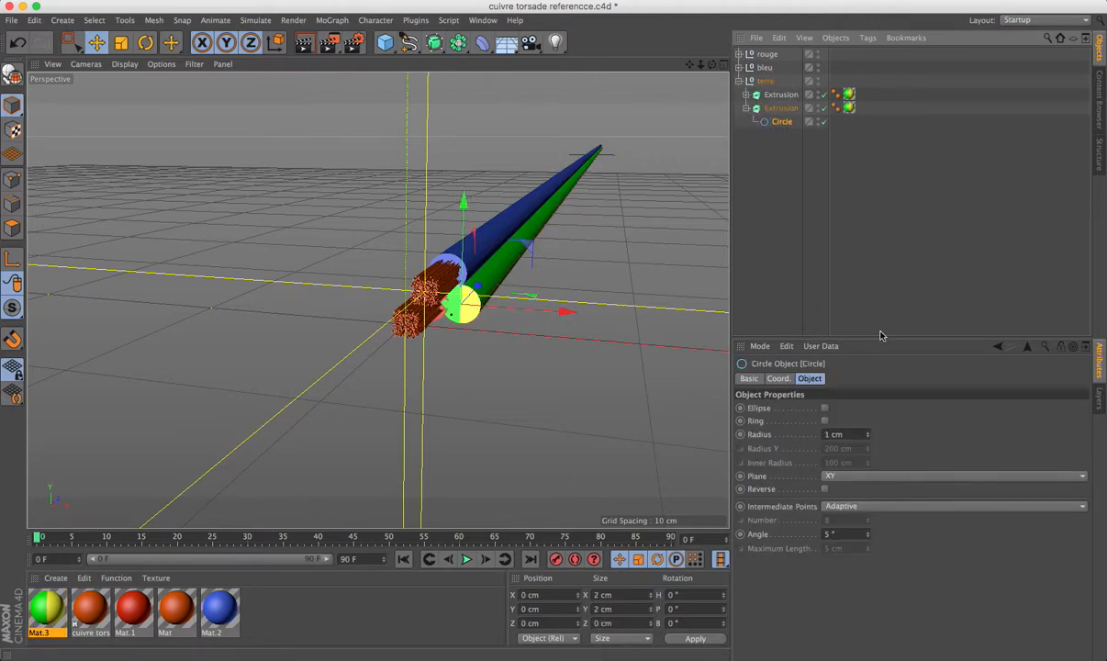
double_click(848, 435)
type("0.8")
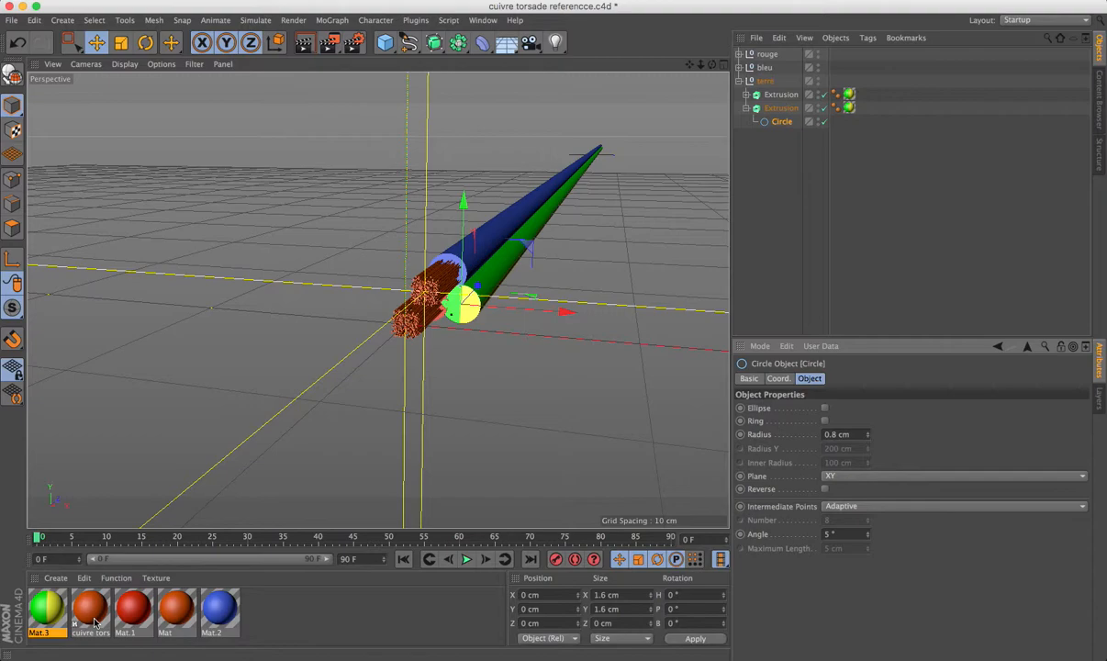
- Replace the duplicated Extrusion's material with the cuivre torsade copper, and move it along Z to about -0.85 cm so it protrudes from the sheath
left_click_drag(91, 623, 849, 109)
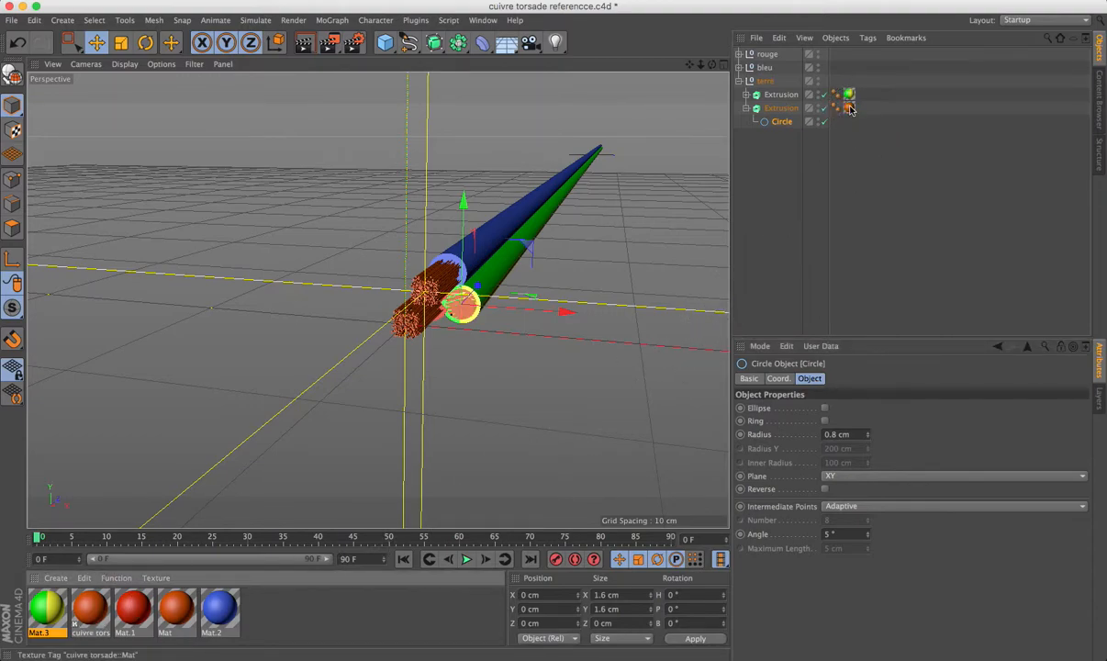
left_click(774, 109)
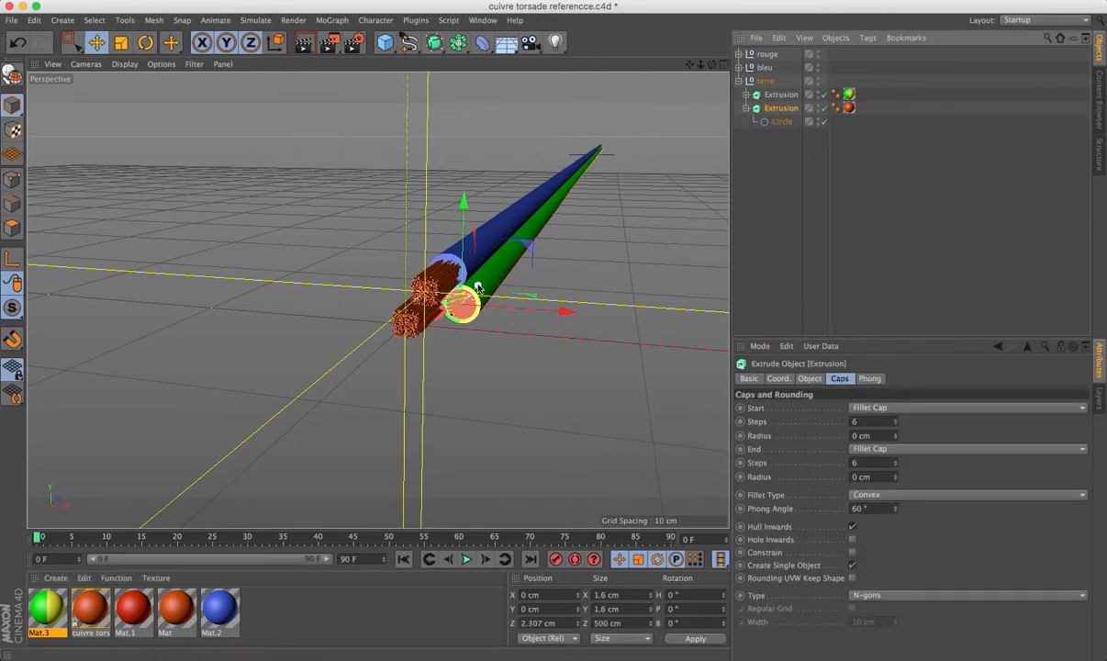
mouse_move(469, 296)
left_mouse_down()
mouse_move(452, 303)
mouse_move(464, 300)
left_mouse_up()
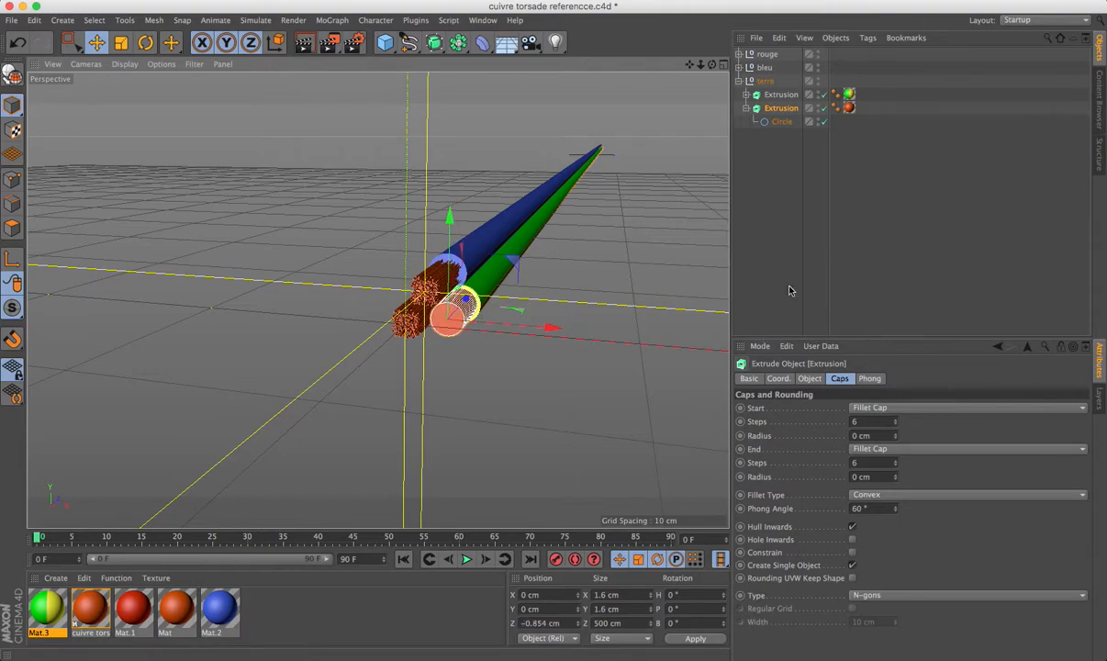
- Try exchanging the bleu null's cuivre torsade XRef with its proxy, and switch it back to the main reference
left_click(773, 259)
left_click_drag(711, 64, 835, 65)
left_click_drag(712, 64, 701, 66)
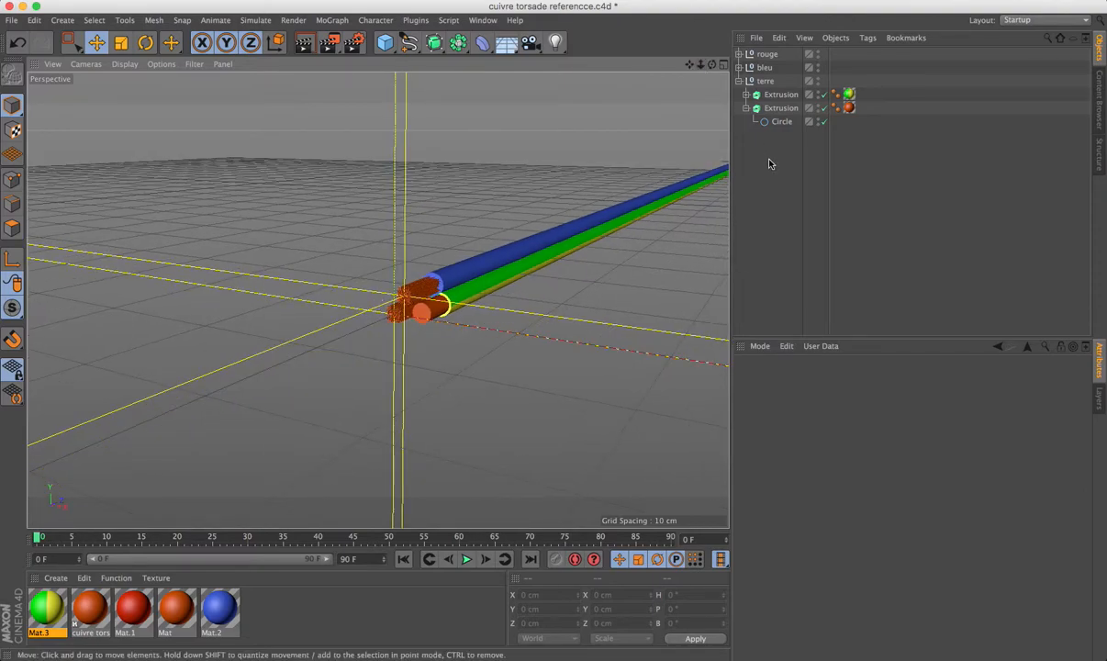
left_click(746, 96)
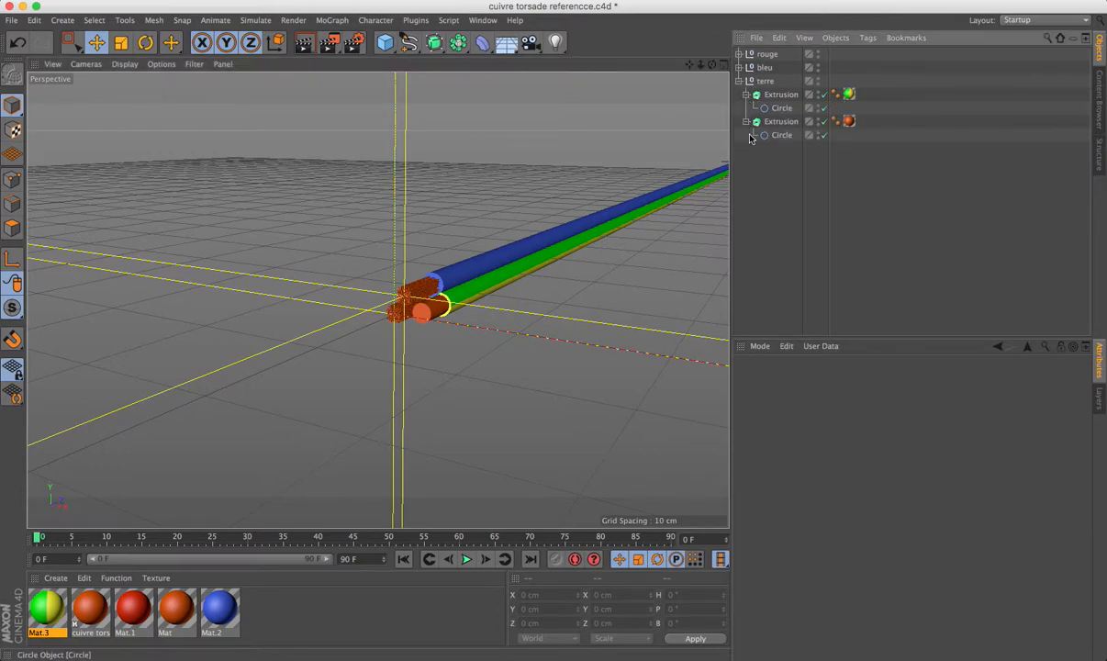
left_click(739, 81)
left_click(739, 68)
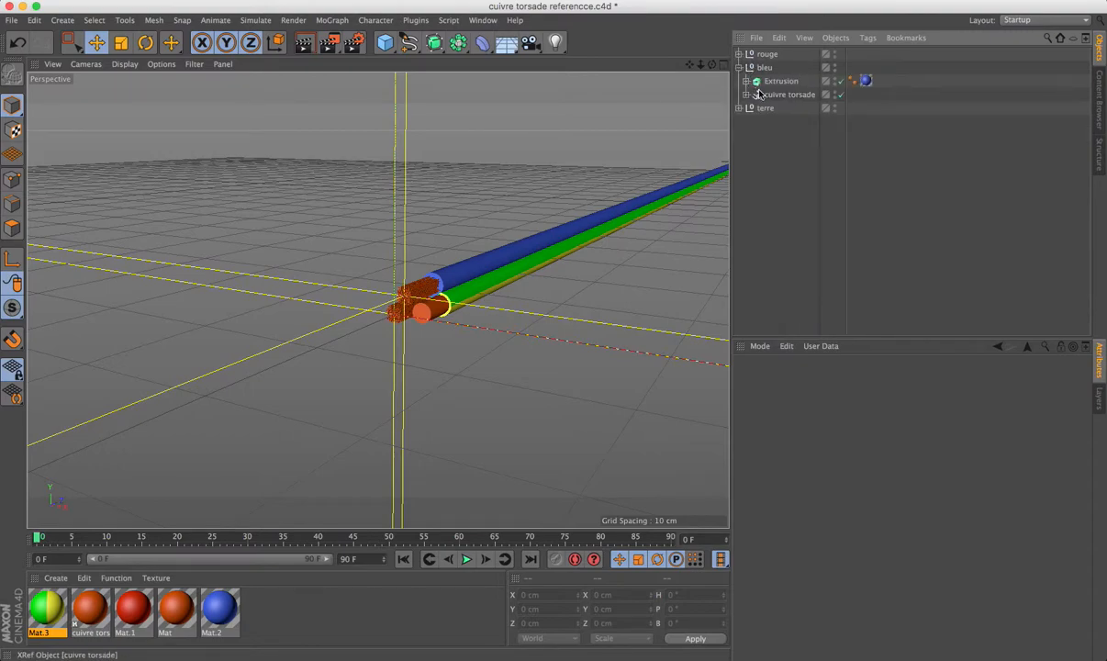
left_click(772, 95)
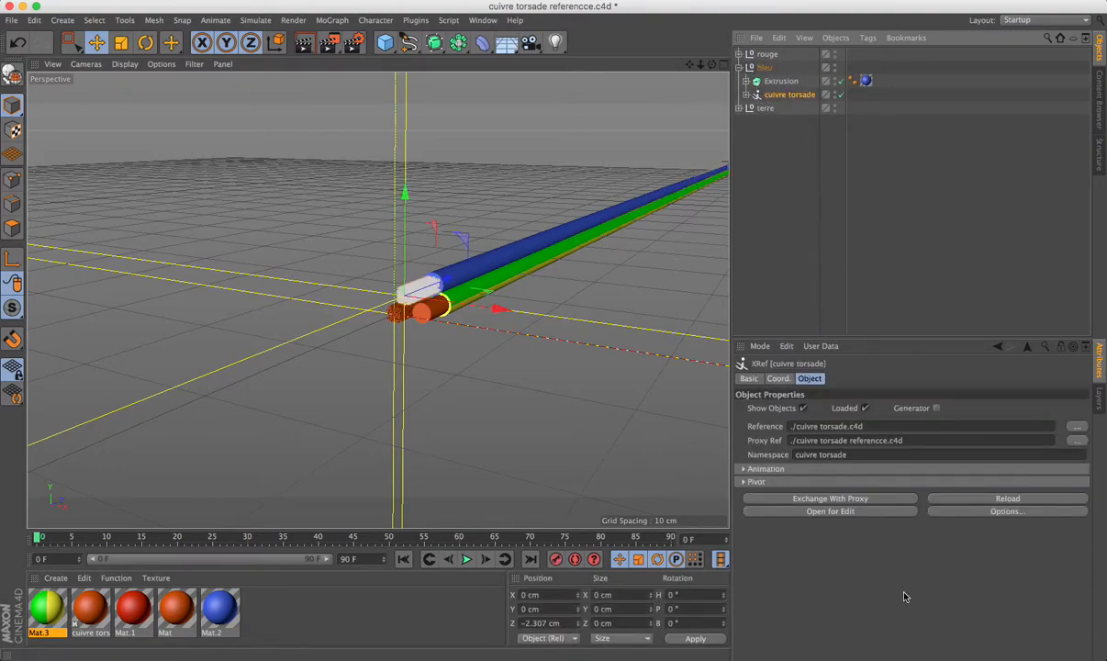
left_click(830, 499)
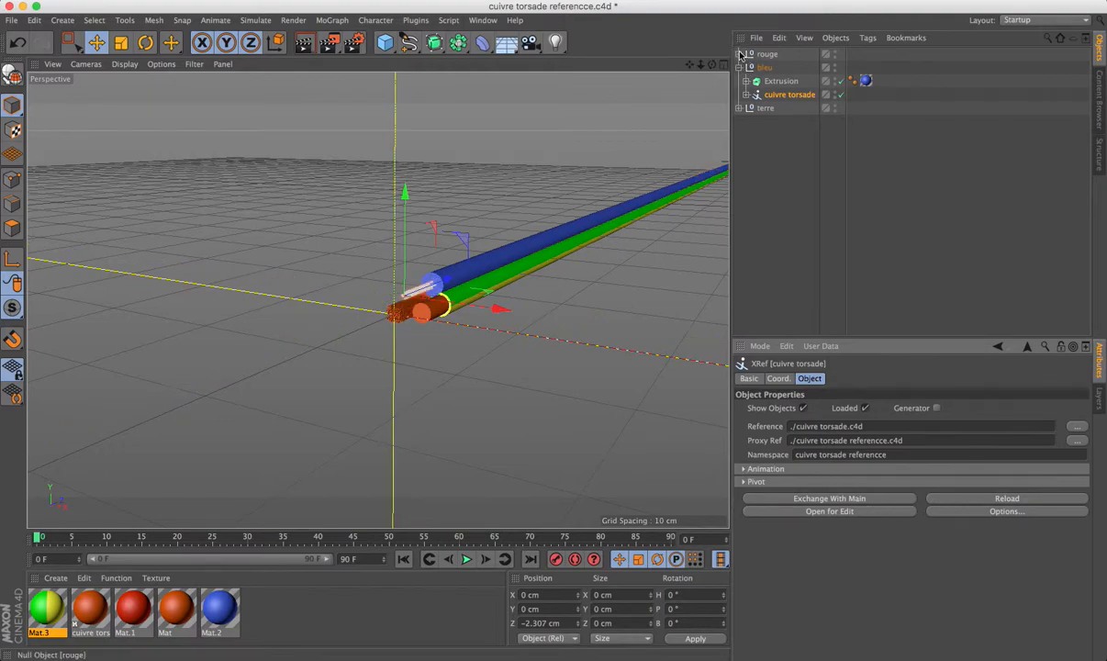
left_click(739, 54)
left_click(813, 500)
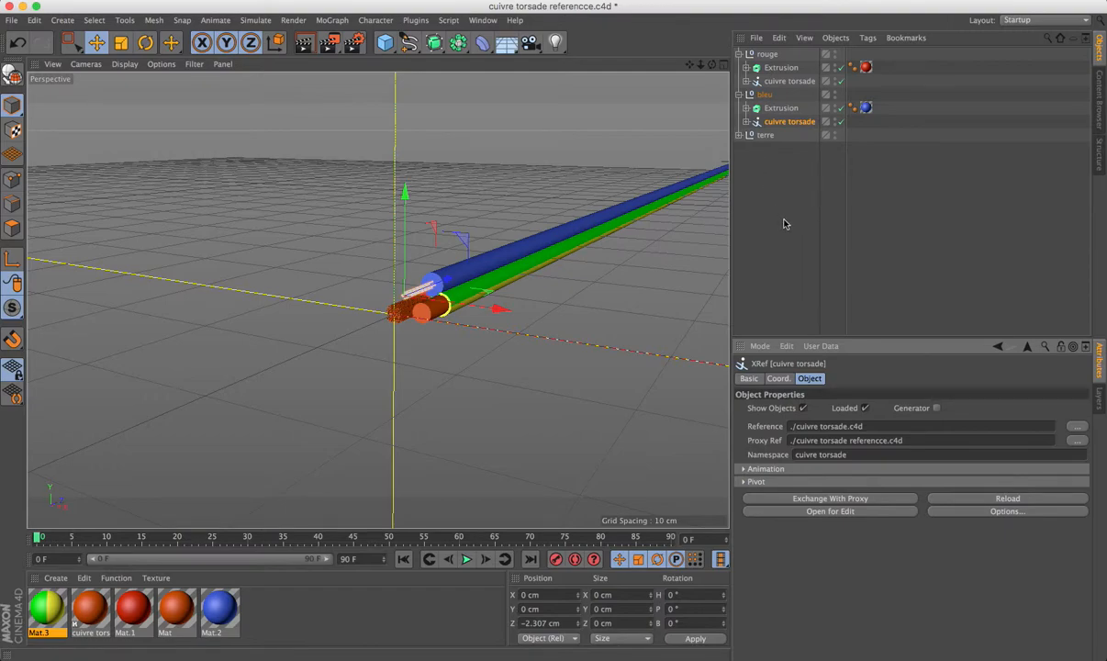
- Exchange the cuivre torsade XRefs of the rouge and bleu nulls with their proxy versions
left_click(792, 81)
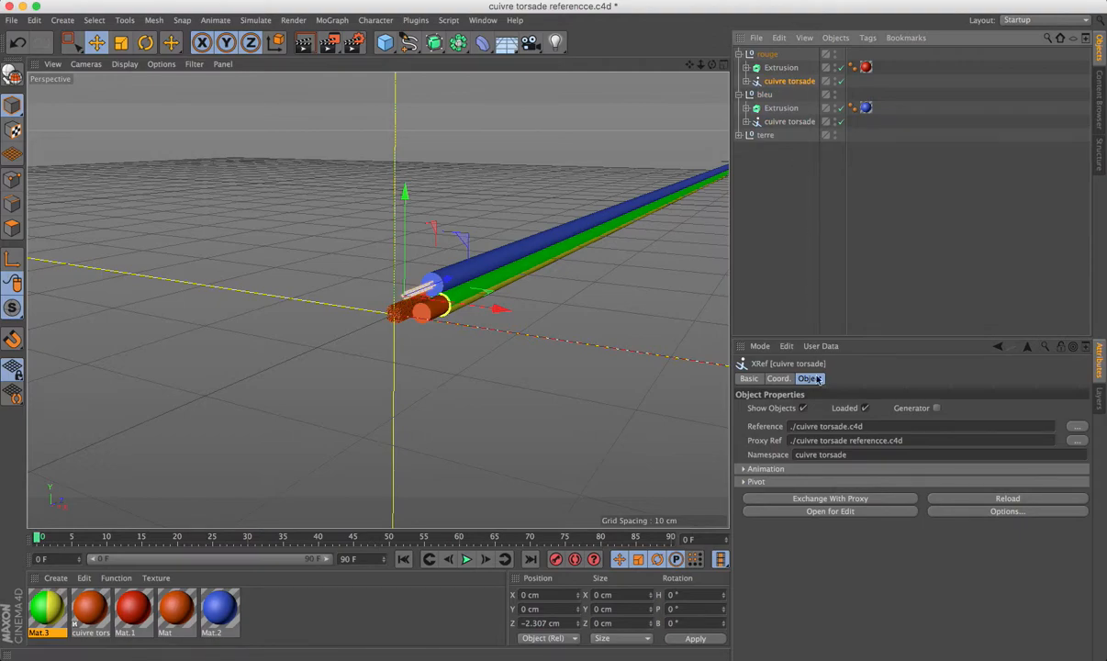
left_click(828, 500)
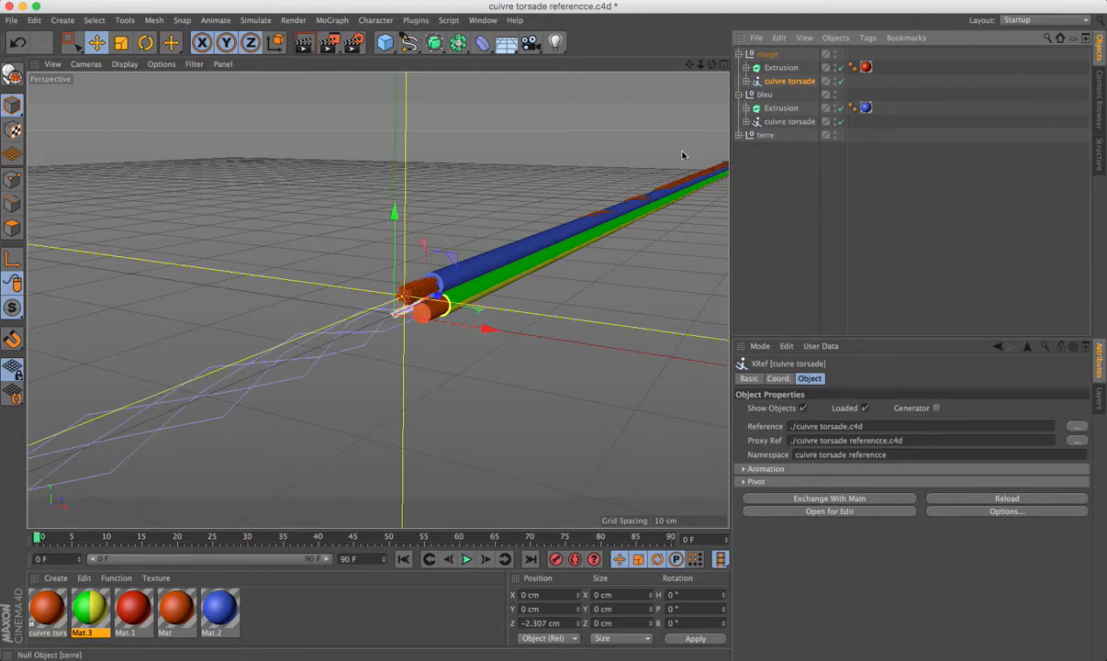
left_click(783, 126)
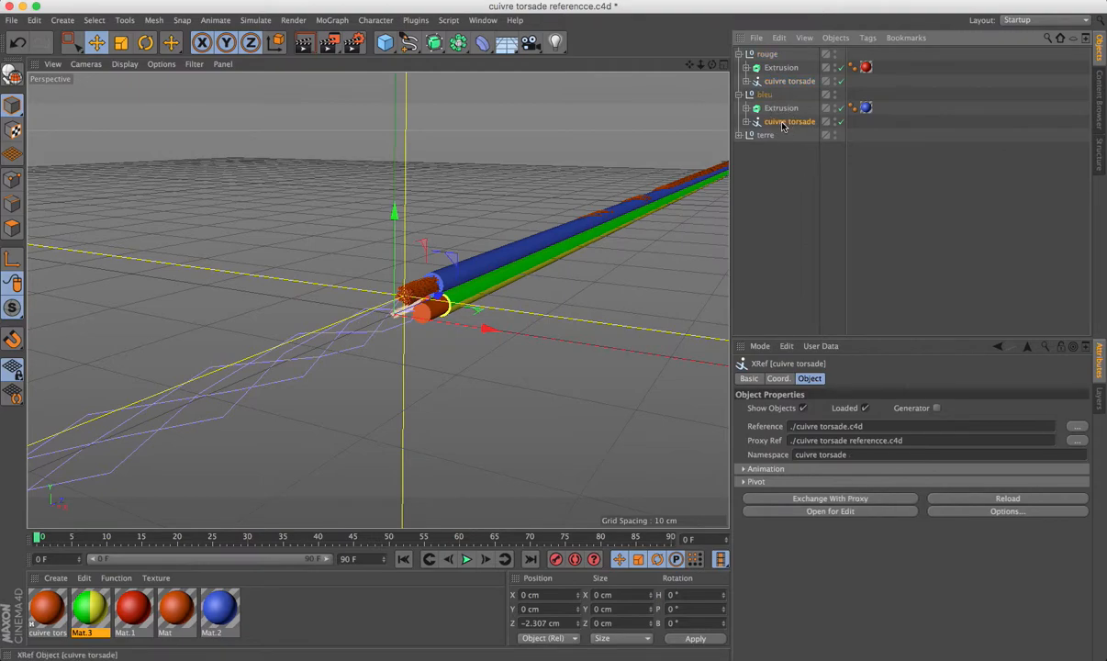
left_click(833, 500)
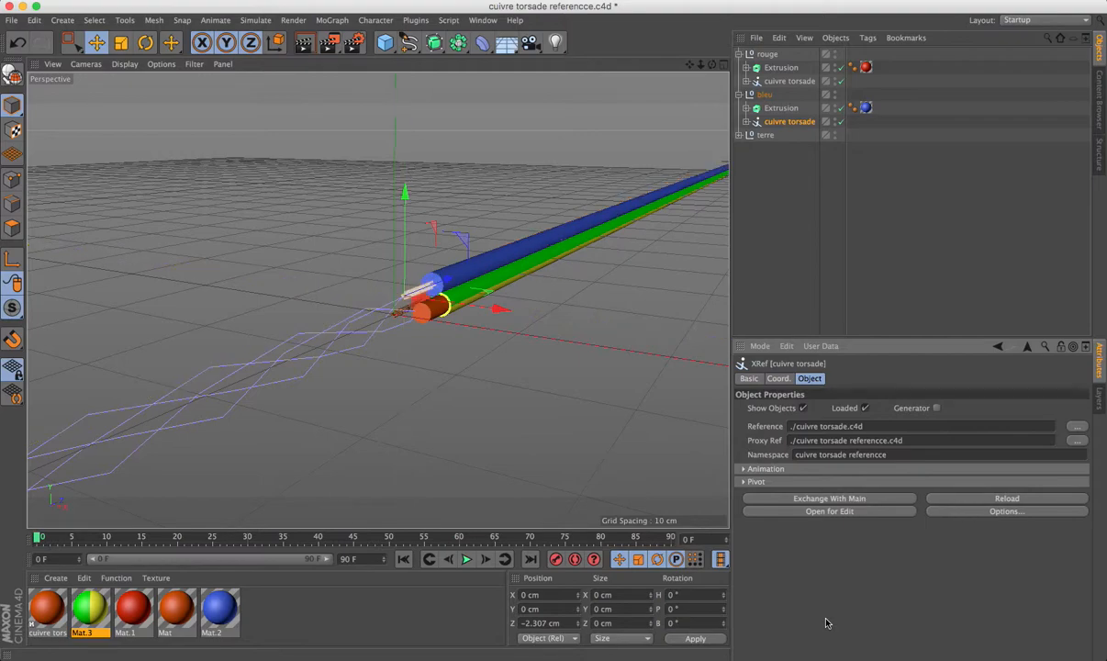
- Hide the Twist deformer inside the rouge null's cuivre torsade XRef in the viewport, and collapse the wire hierarchies
left_click_drag(711, 64, 666, 55)
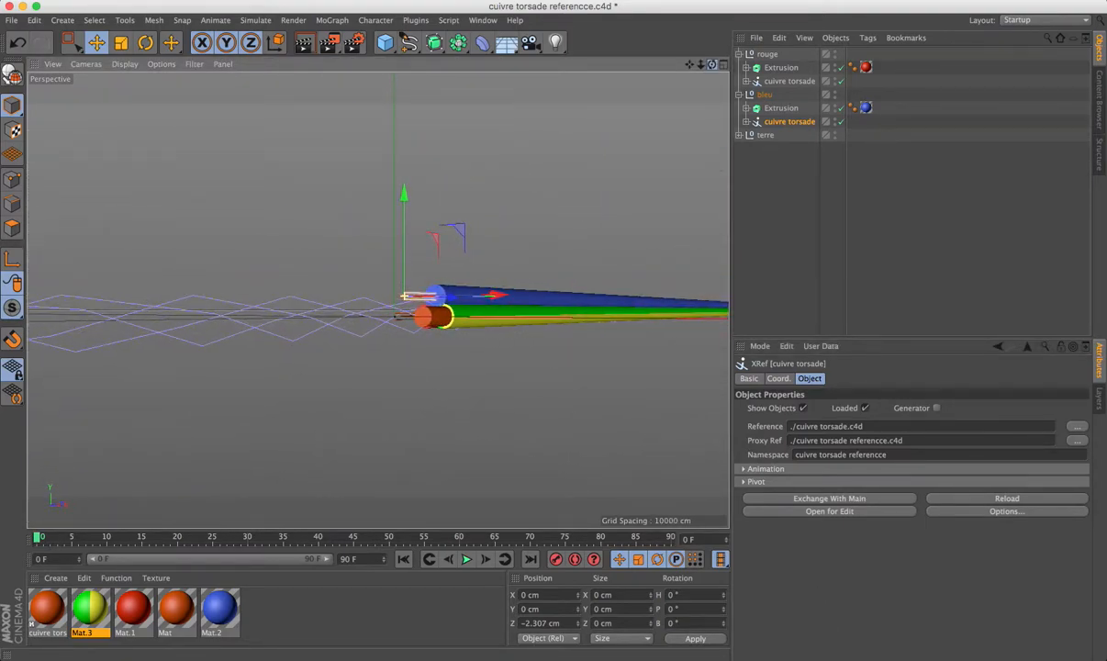
left_click(745, 122)
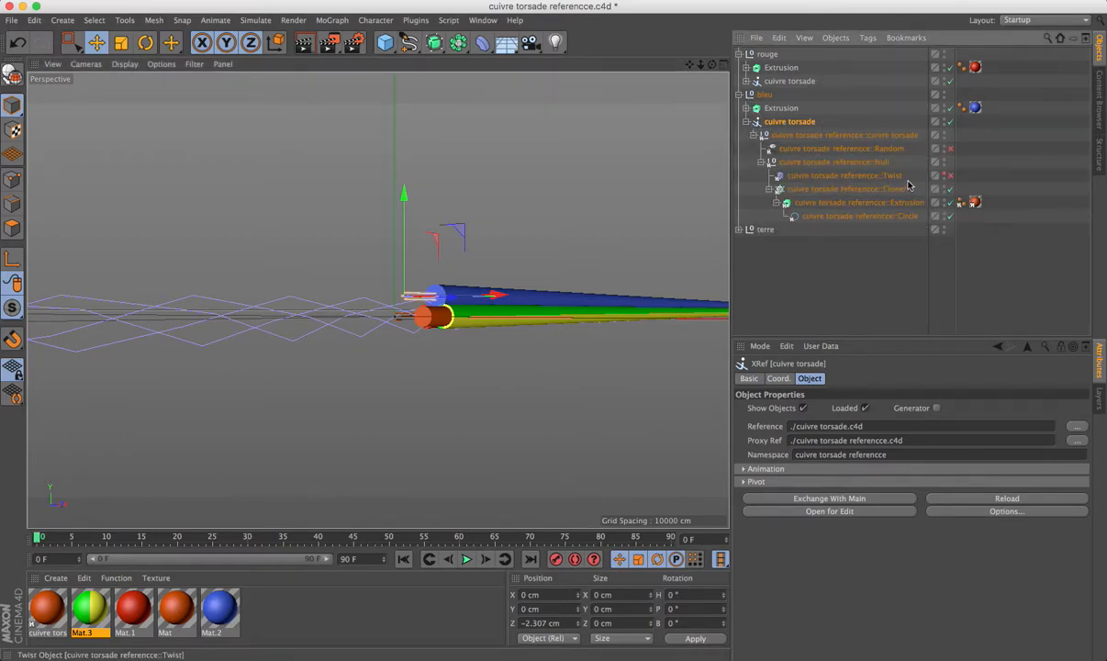
left_click(745, 81)
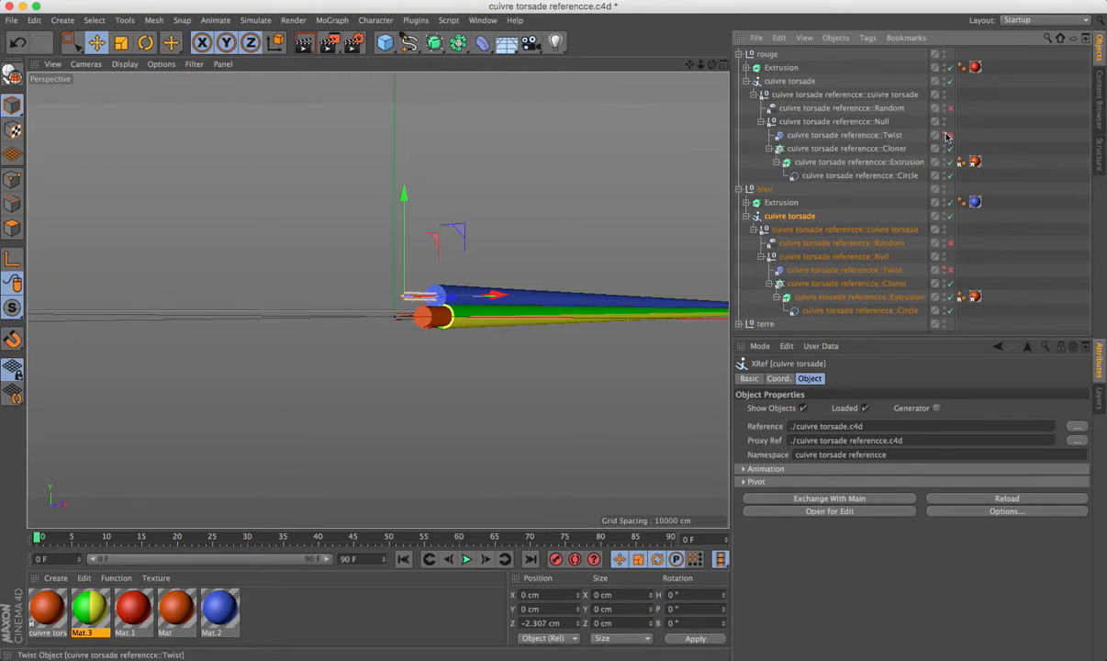
left_click(746, 81)
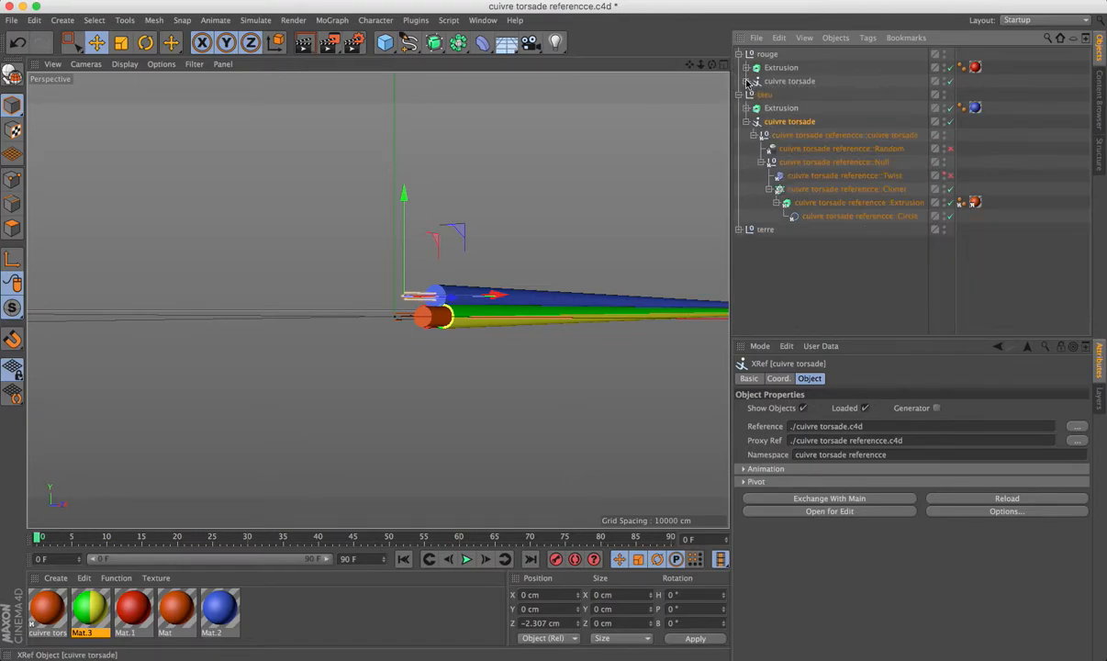
left_click(739, 95)
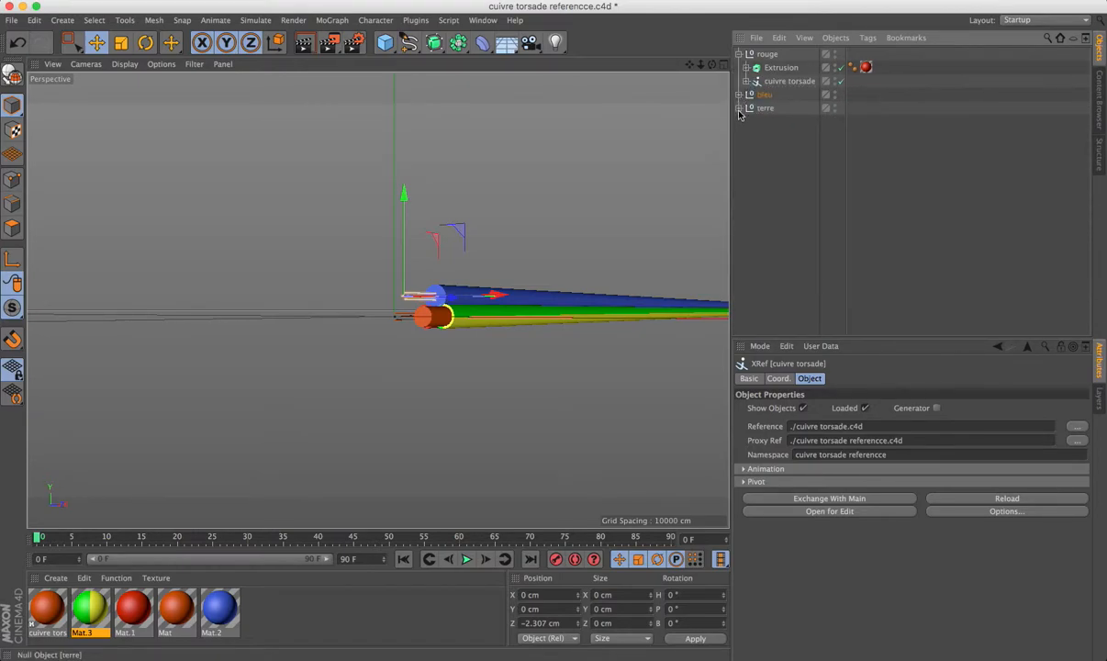
left_click(739, 53)
- Add an Arc spline to the scene, and check the radius of the Circle inside the bleu null's Extrusion
left_click_drag(712, 67, 676, 69)
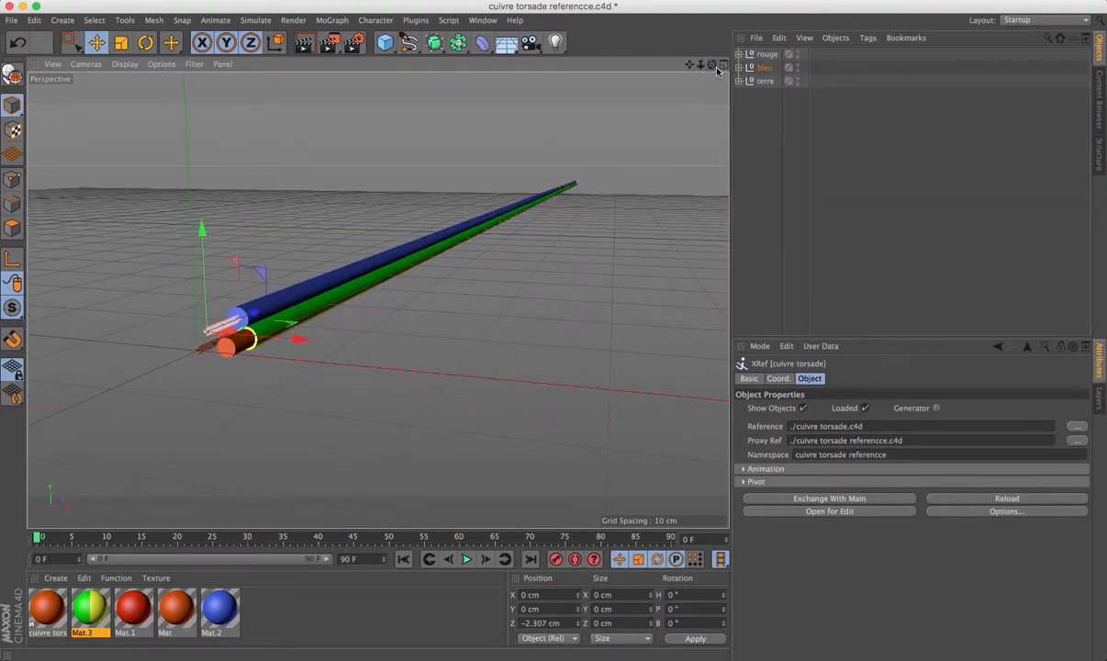
left_click(410, 43)
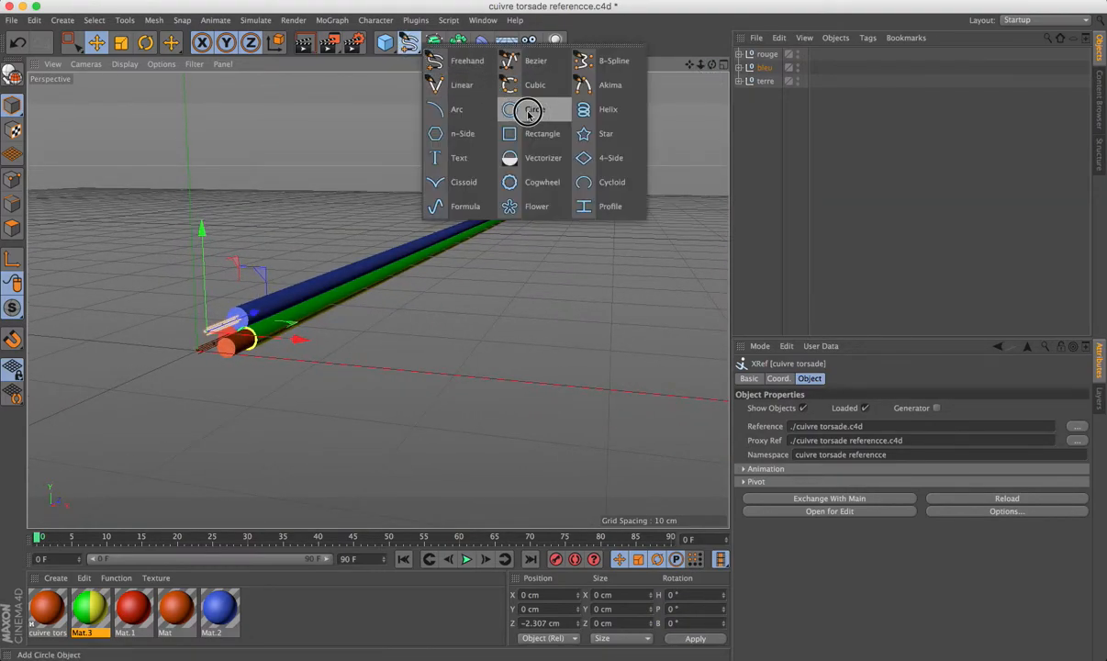
left_click(464, 111)
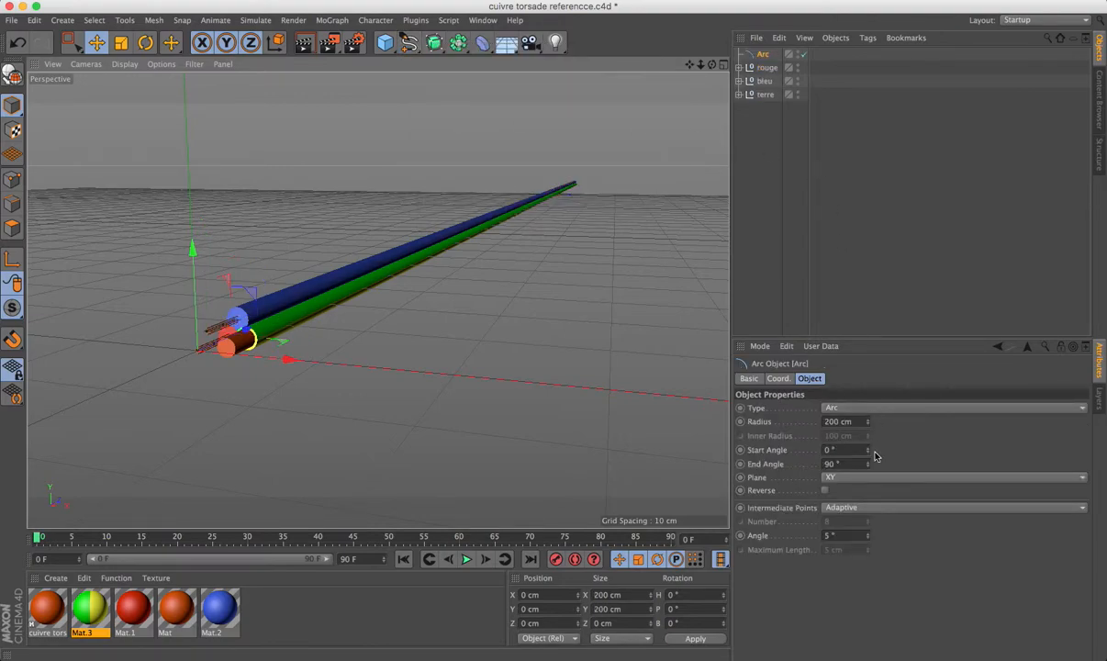
left_click(831, 421)
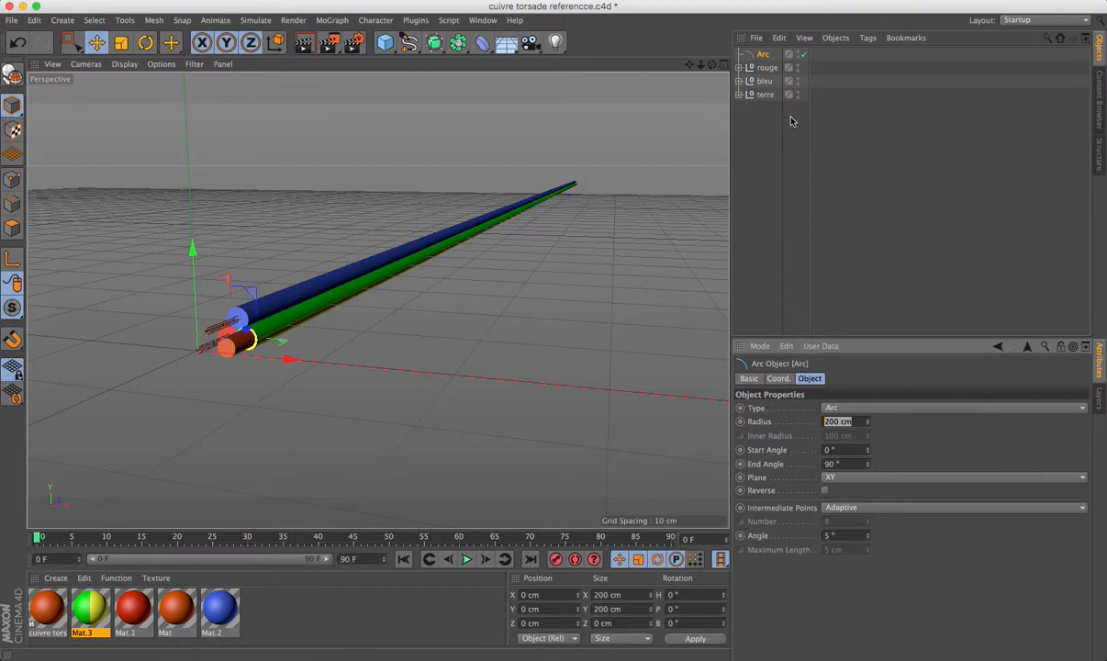
left_click(739, 81)
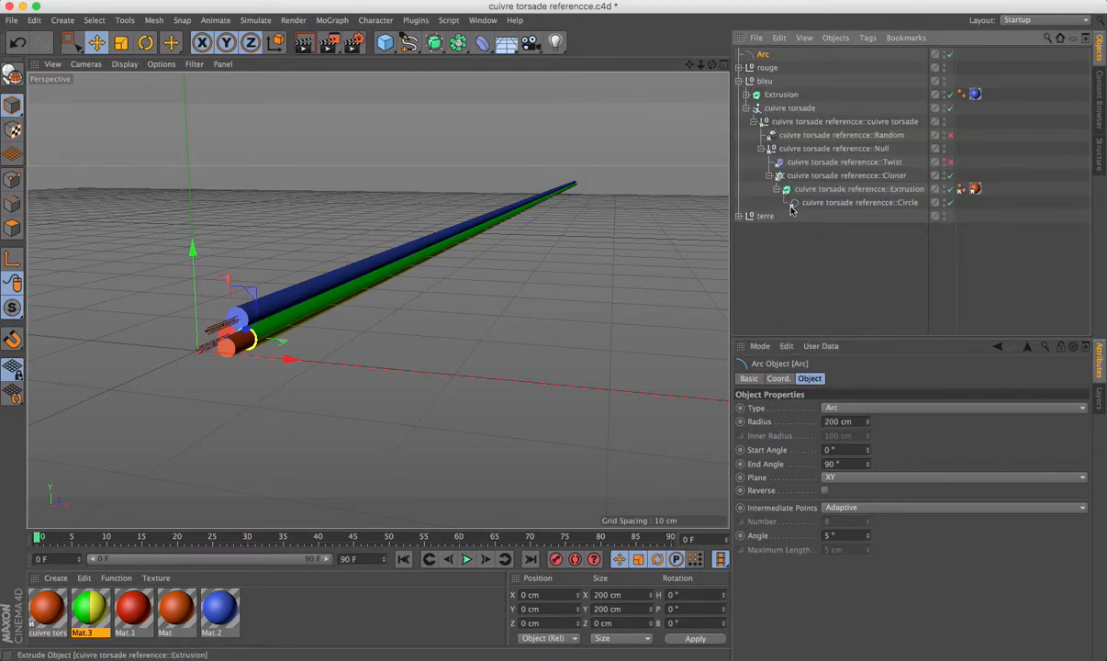
left_click(746, 94)
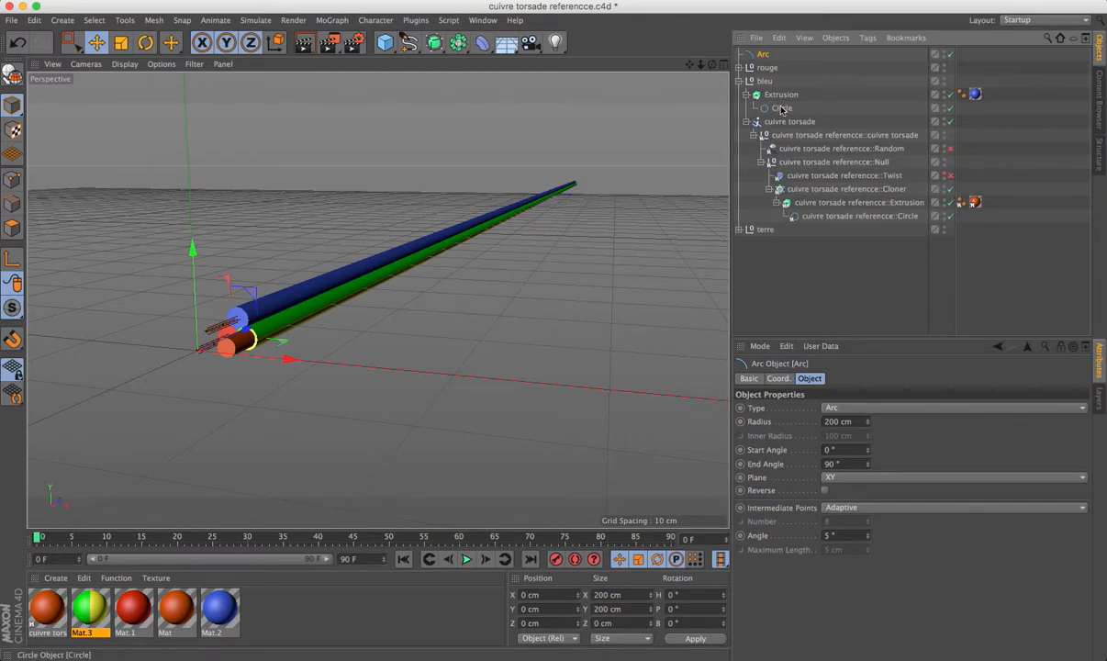
left_click(781, 109)
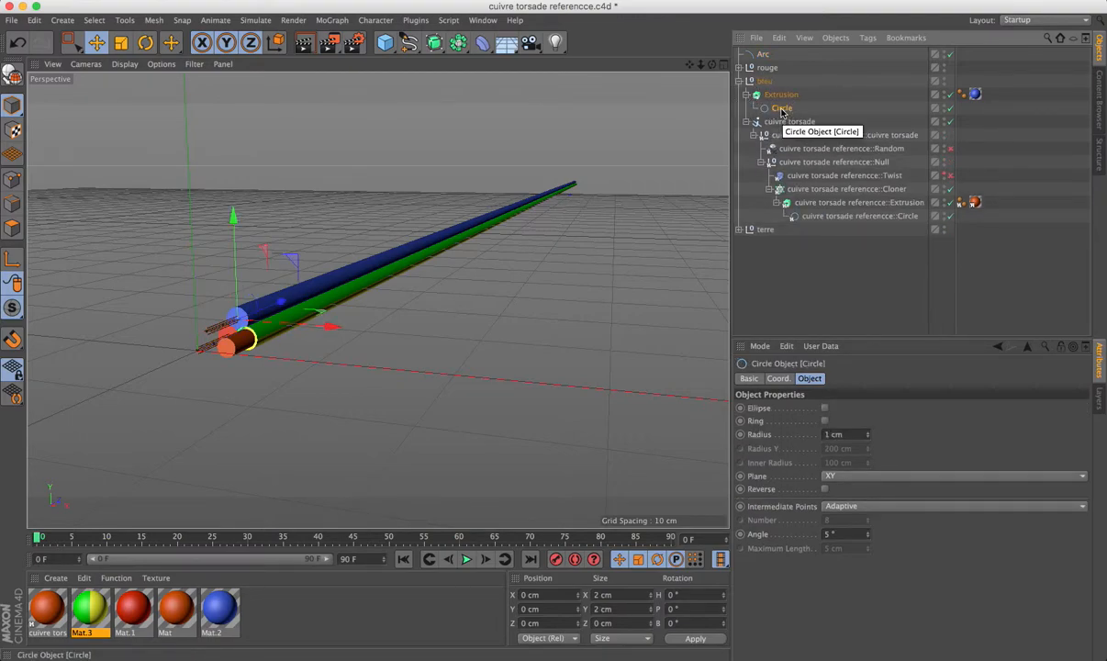
left_click(739, 80)
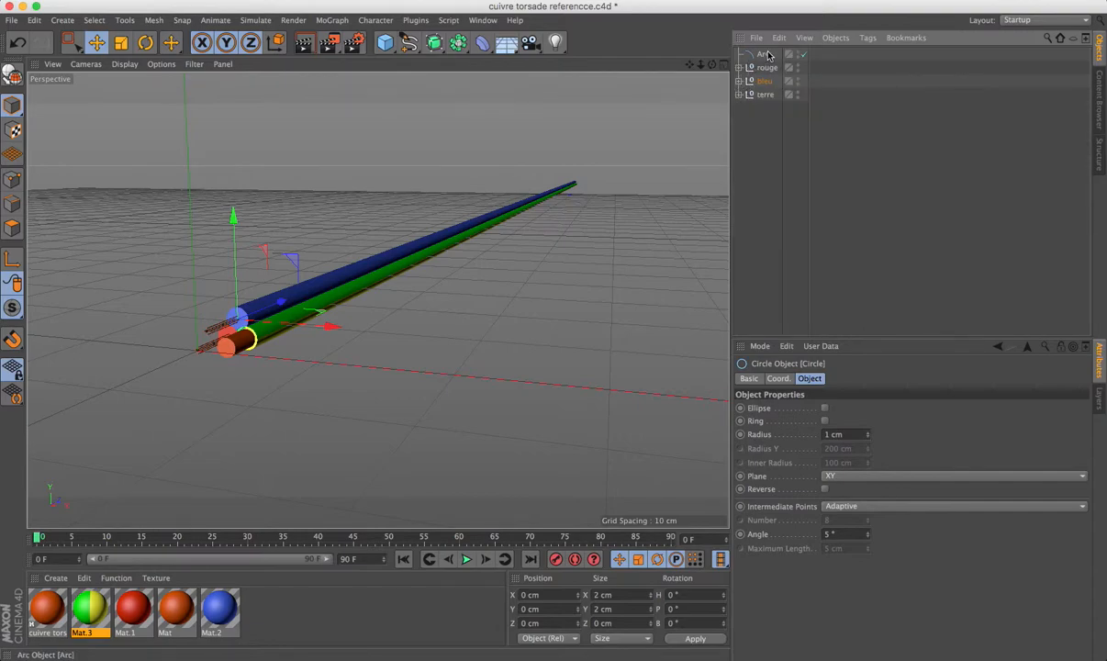
- Set the Arc spline's radius to 3 cm and change its type to Ring
left_click(766, 55)
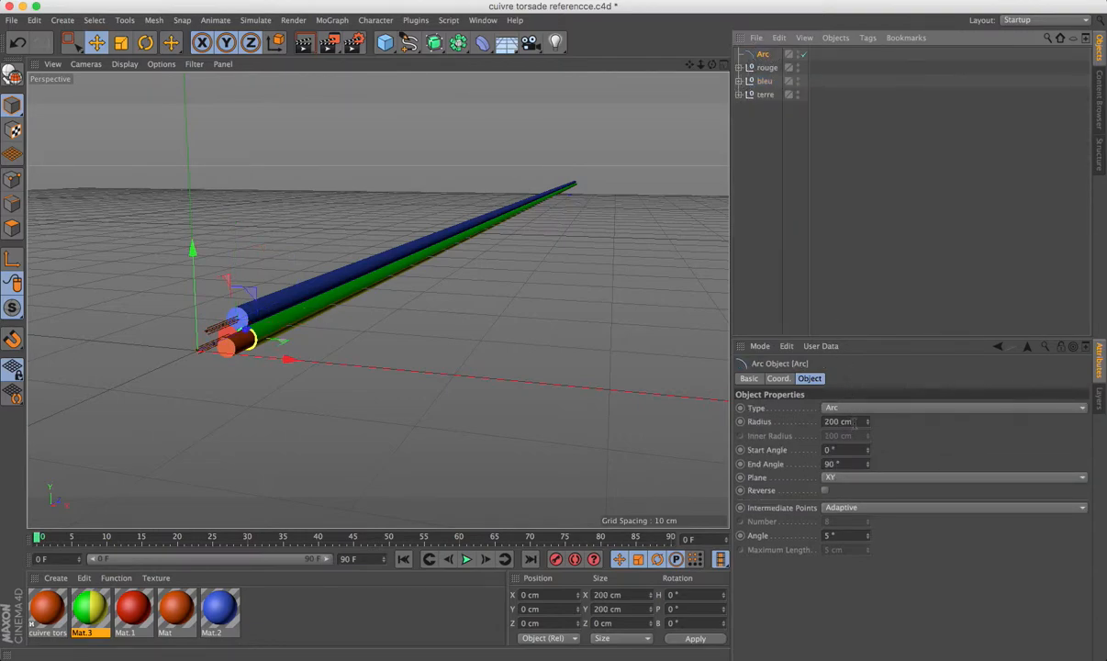
left_click(854, 422)
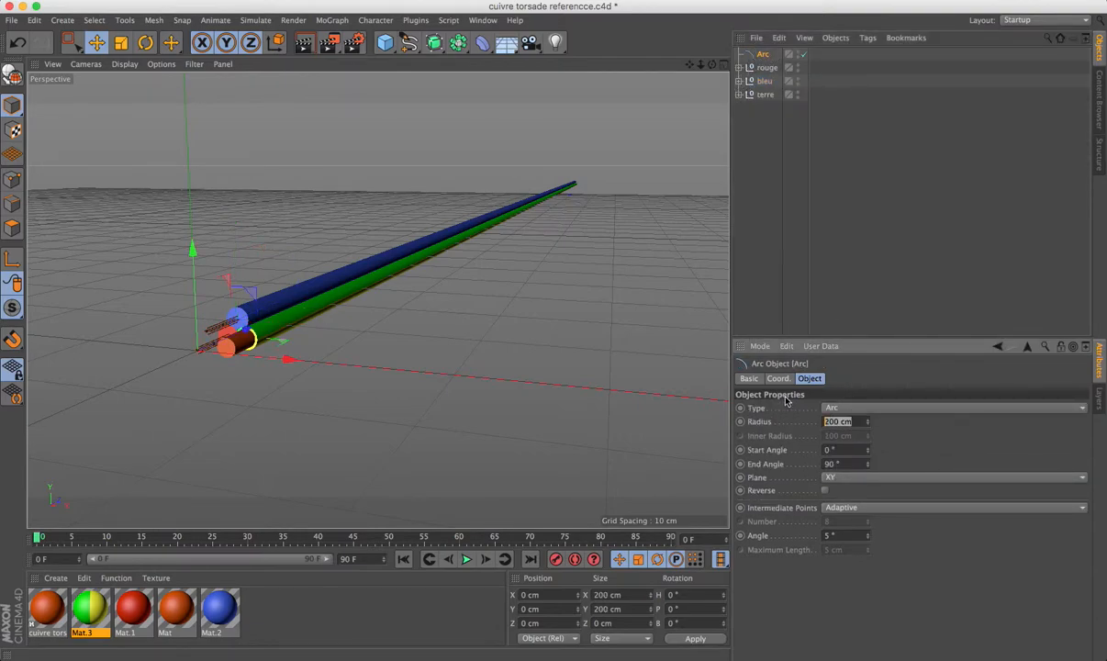
type("3")
key("Return")
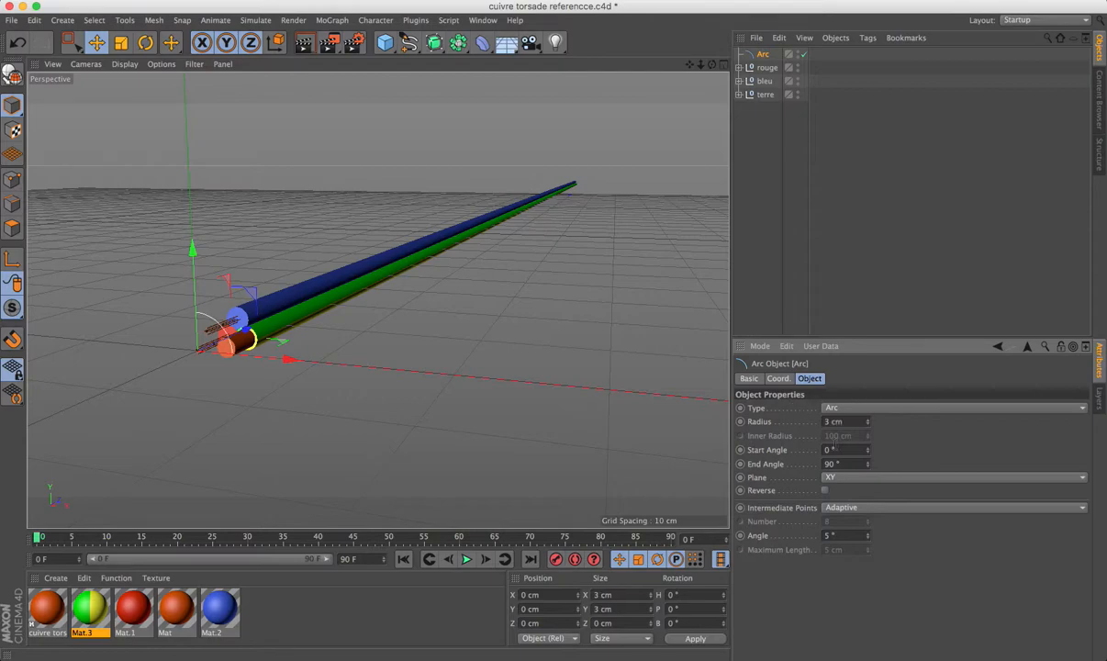
left_click(867, 411)
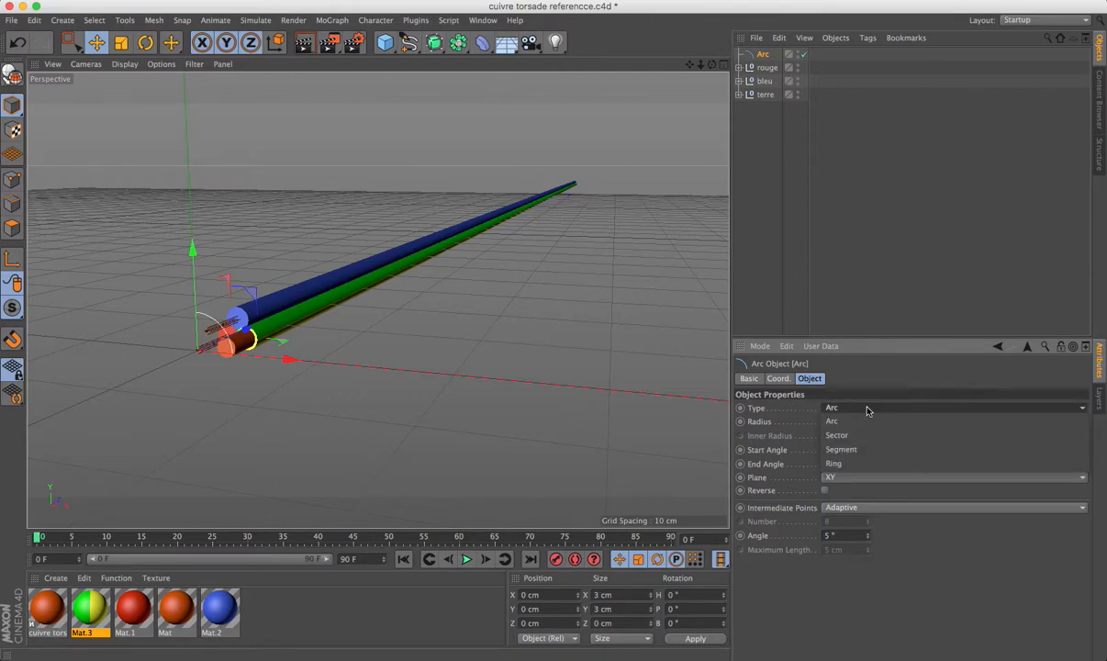
left_click(853, 464)
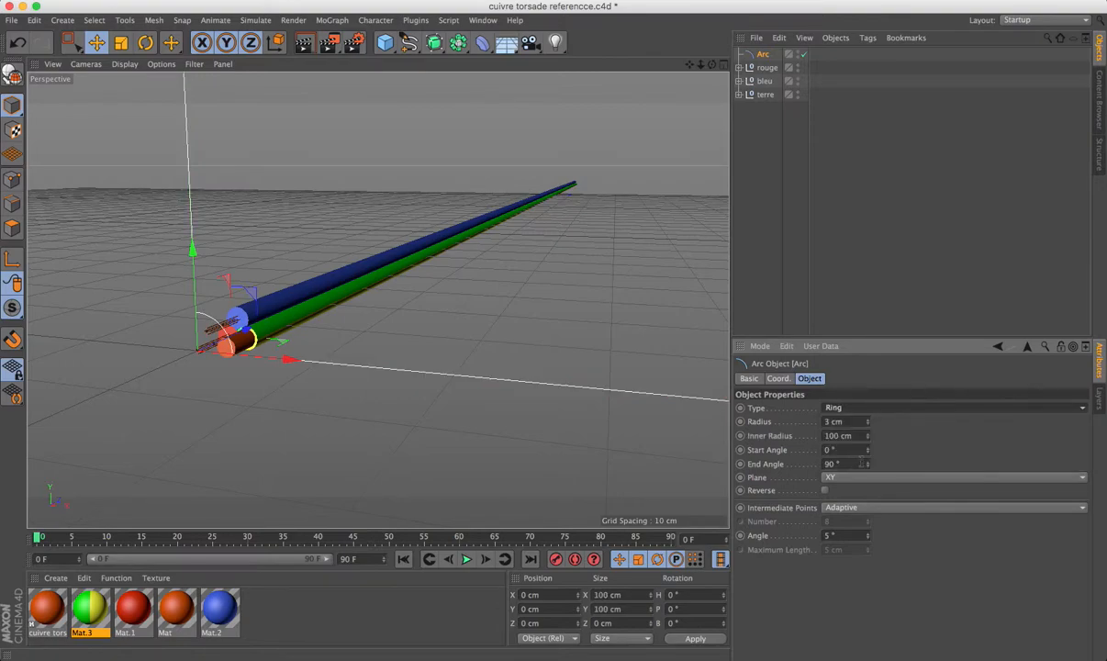
- Give the ring-type Arc an inner radius of 3 cm and an outer radius of 3.5 cm
left_click(854, 436)
type("3")
key("Return")
left_click(846, 423)
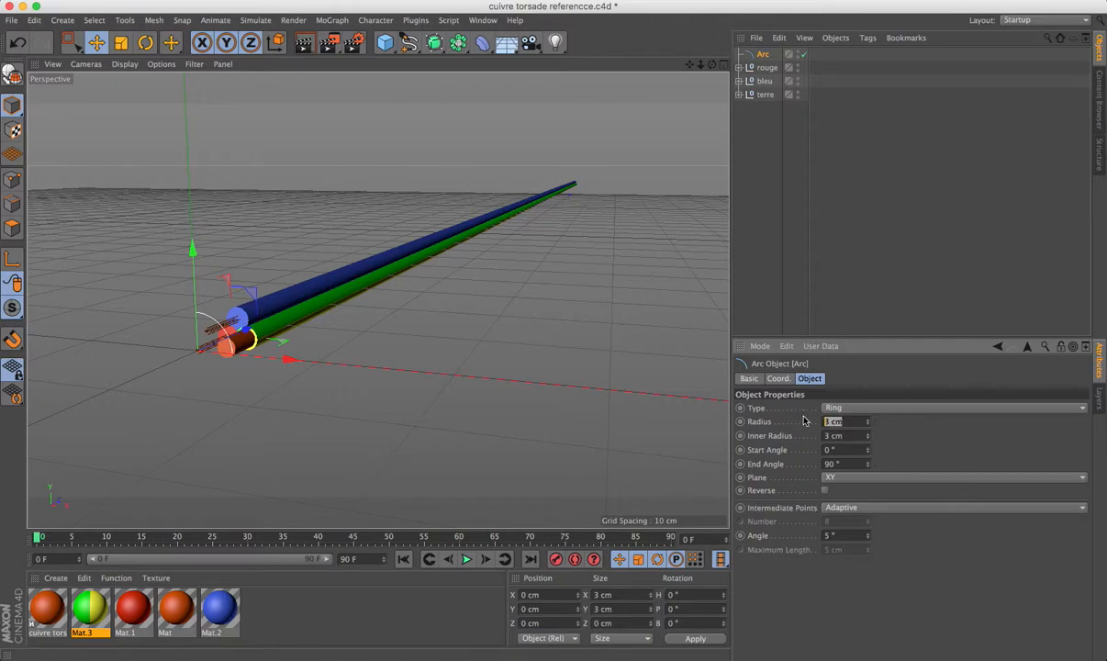
type("3.5")
key("Return")
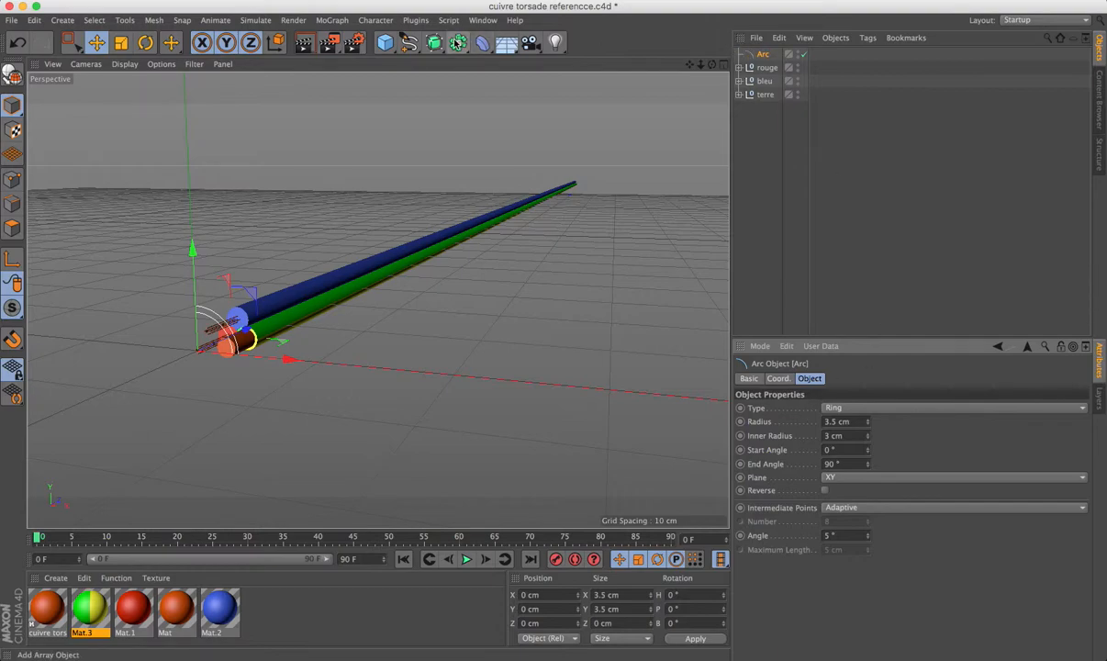
- Extrude the Arc with an Extrude object as its parent, and set the start and end fillet cap radii to 0 cm
left_click_drag(435, 42, 593, 61)
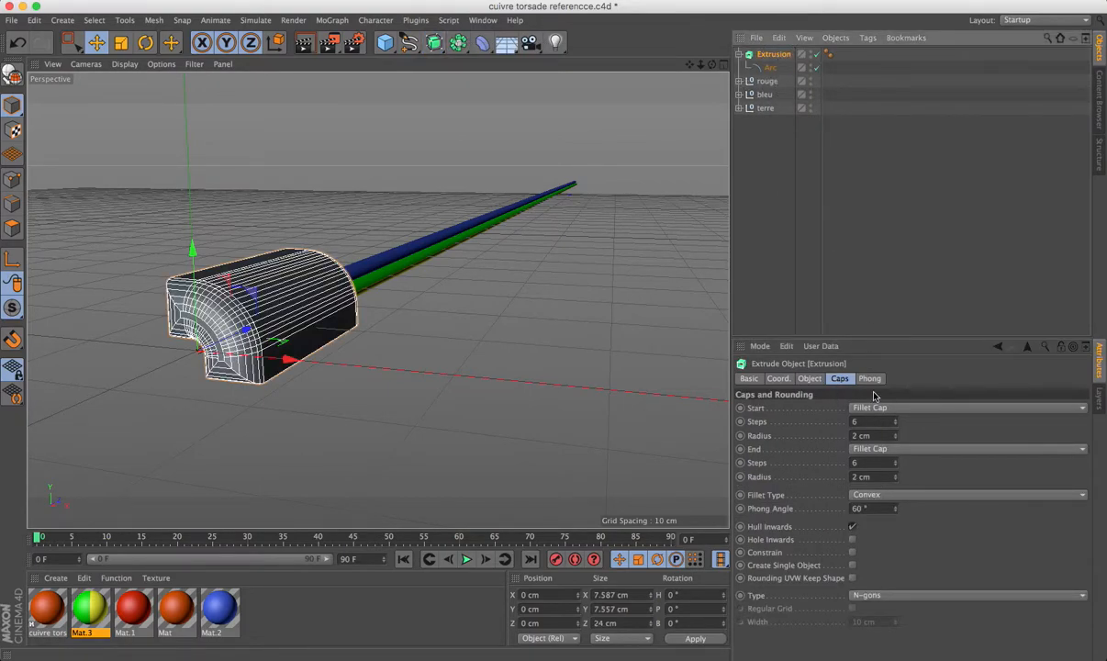
left_click_drag(895, 438, 899, 489)
left_click(896, 479)
left_click(896, 479)
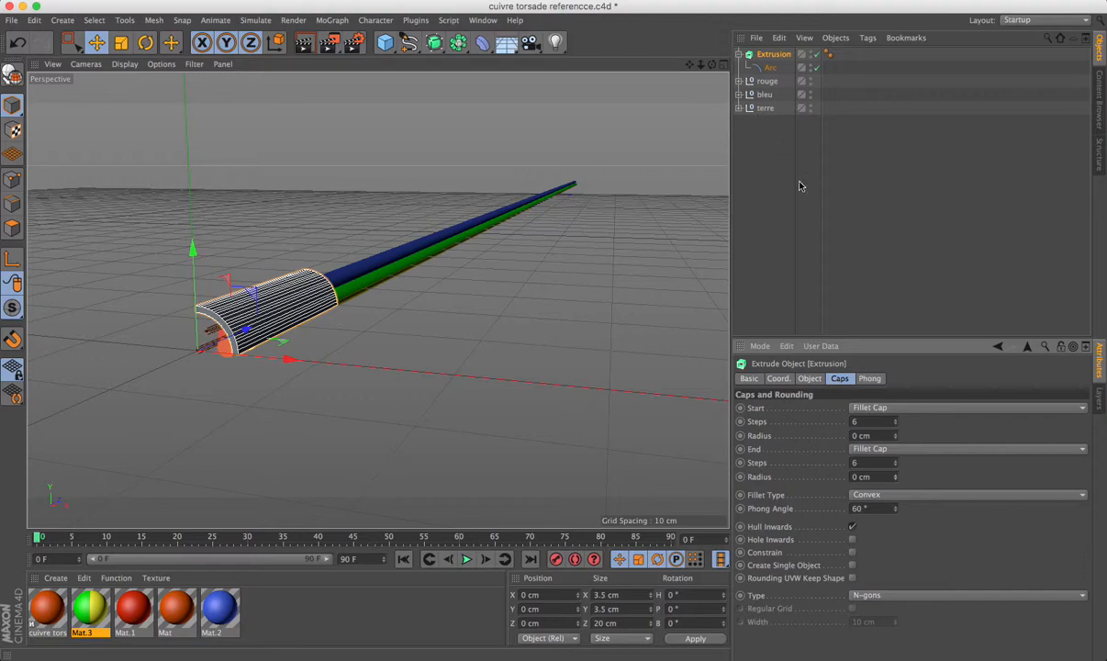
- Set Subdivision to 200 on the Arc's Extrusion and on the sheath Extrusions inside the rouge and bleu nulls
left_click(809, 378)
left_click(827, 423)
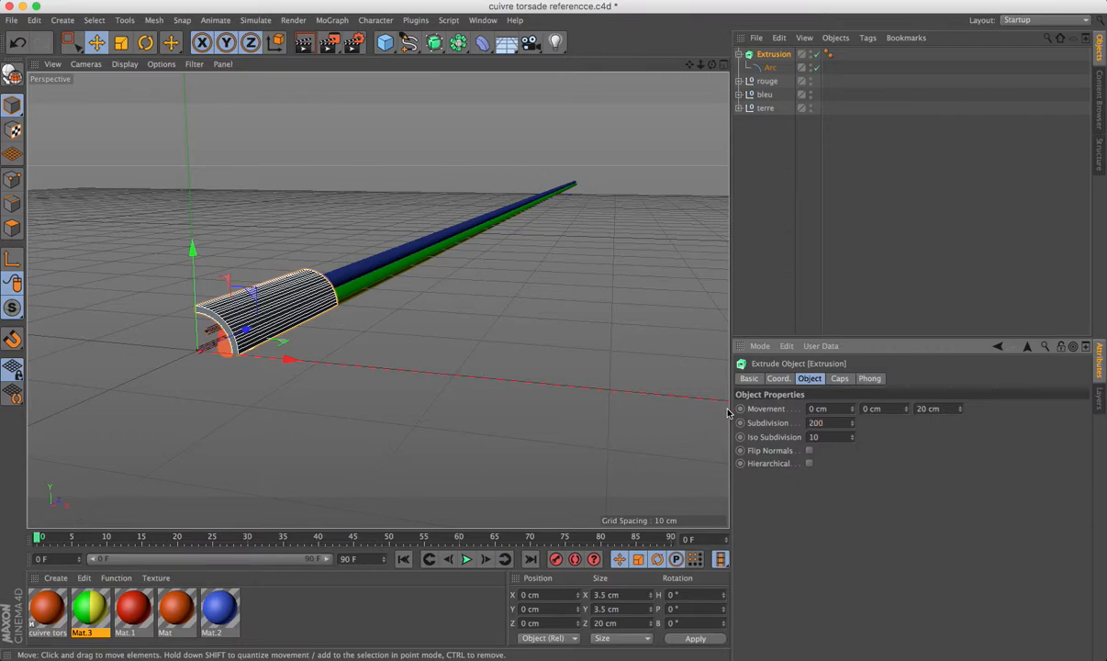
left_click(739, 81)
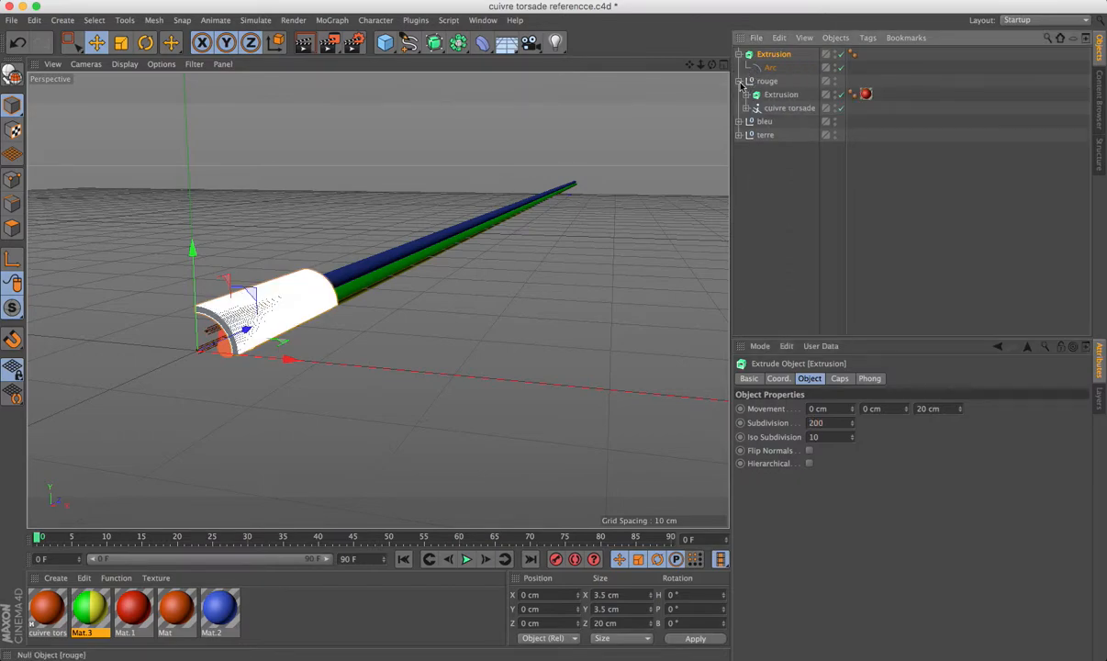
left_click(743, 94)
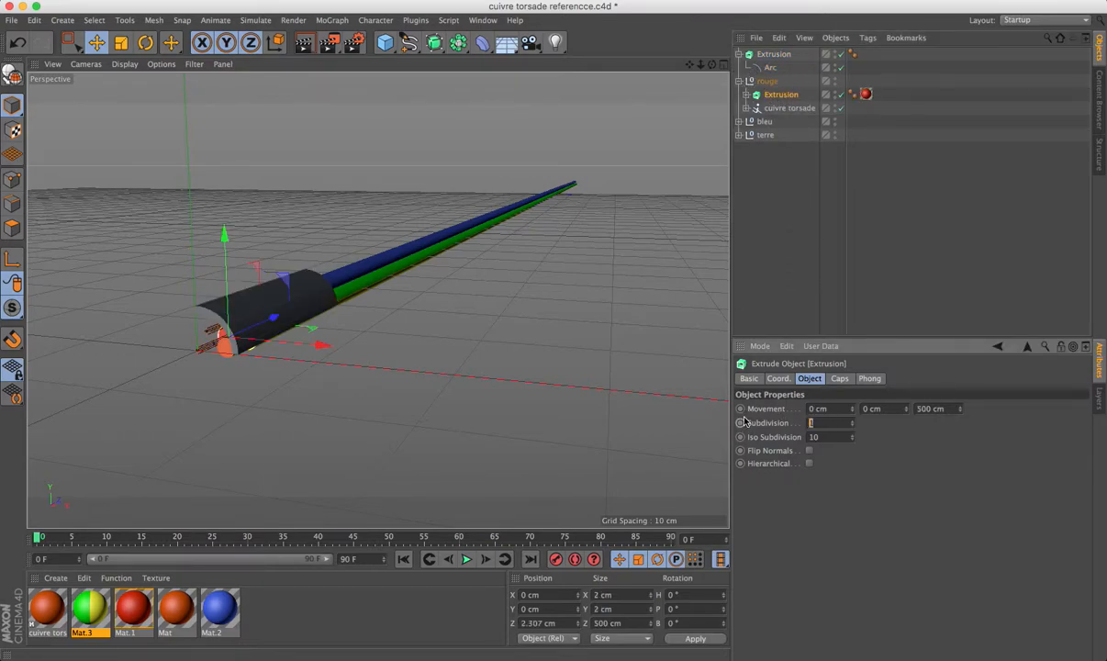
left_click(740, 121)
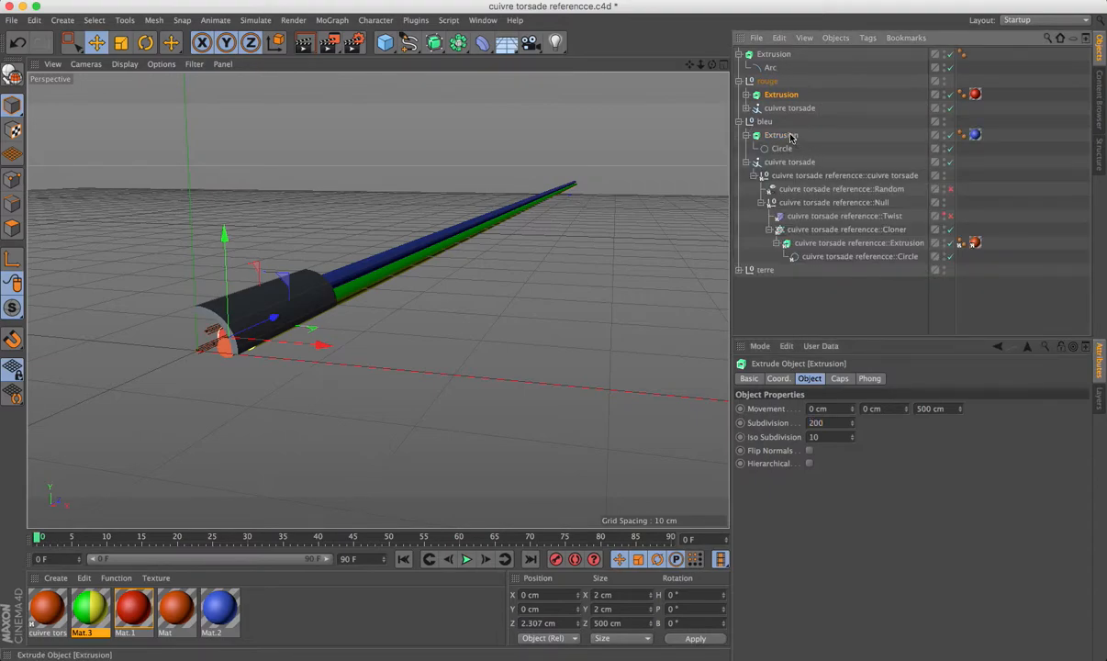
left_click(780, 135)
left_click(828, 420)
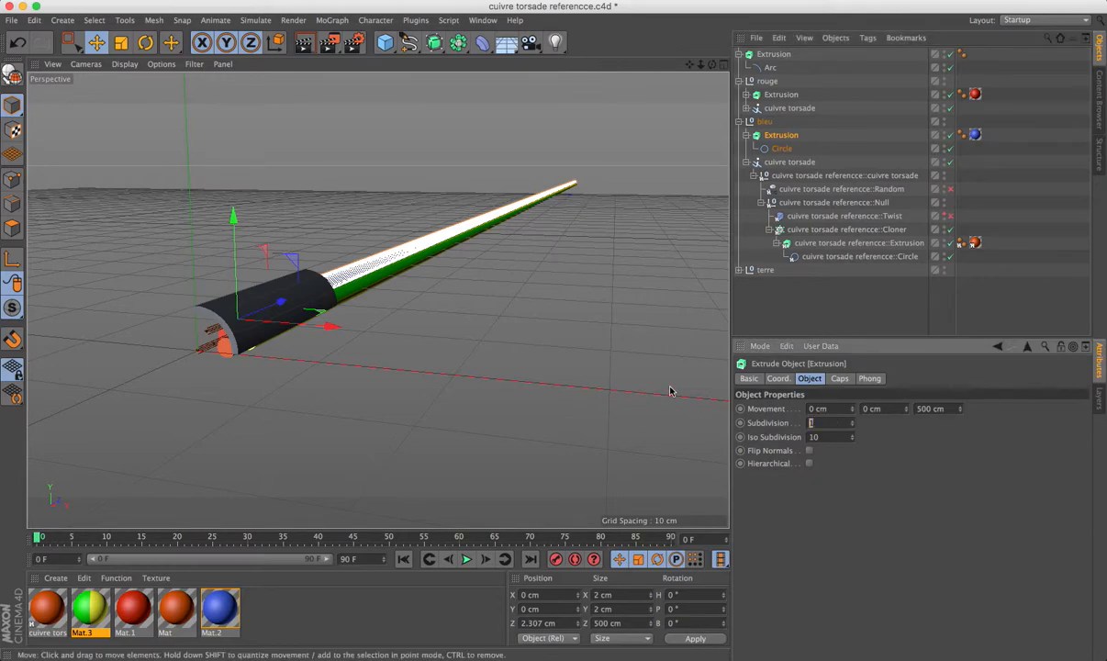
- Set Subdivision to 200 on both Extrusions inside the terre null, and collapse the terre and bleu hierarchies
left_click(740, 270)
left_click(781, 283)
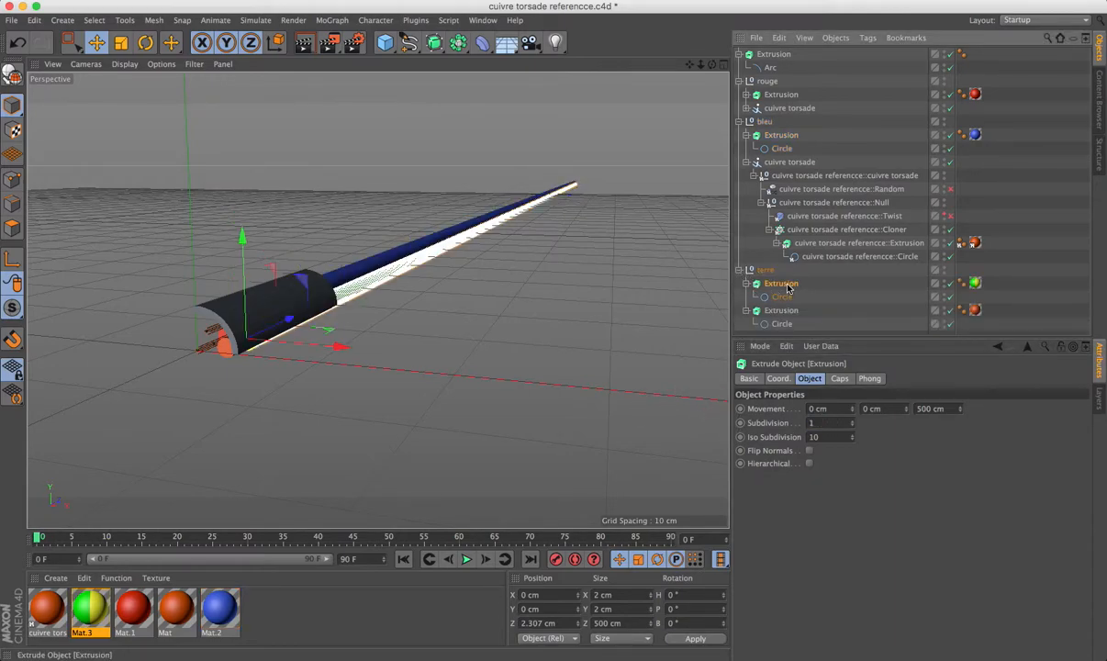
left_click(822, 421)
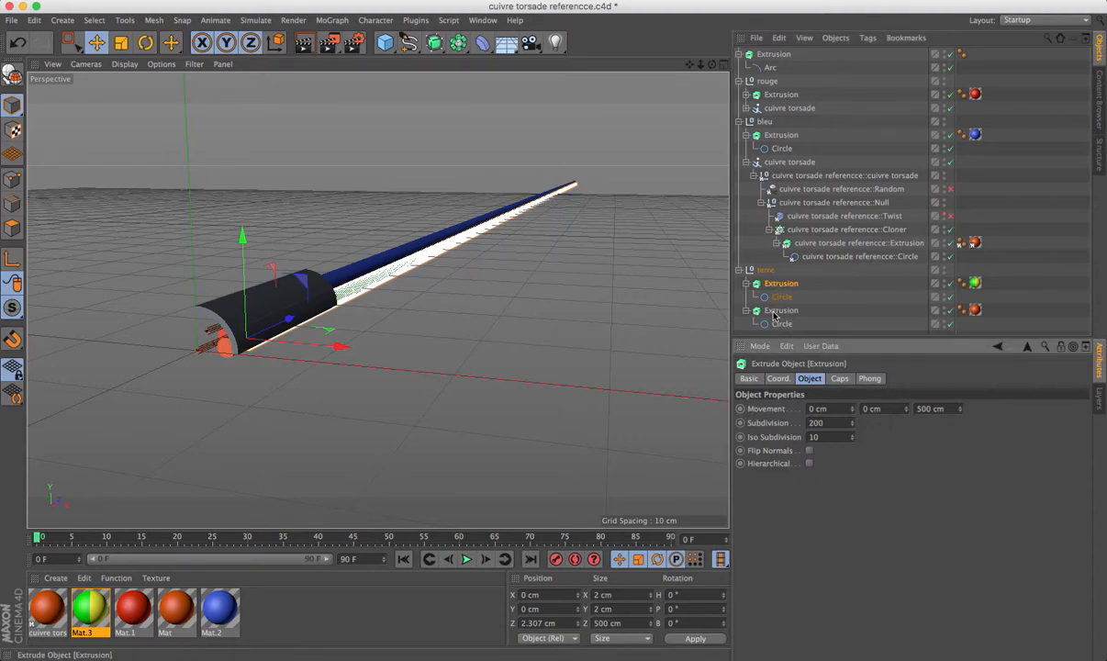
left_click(775, 311)
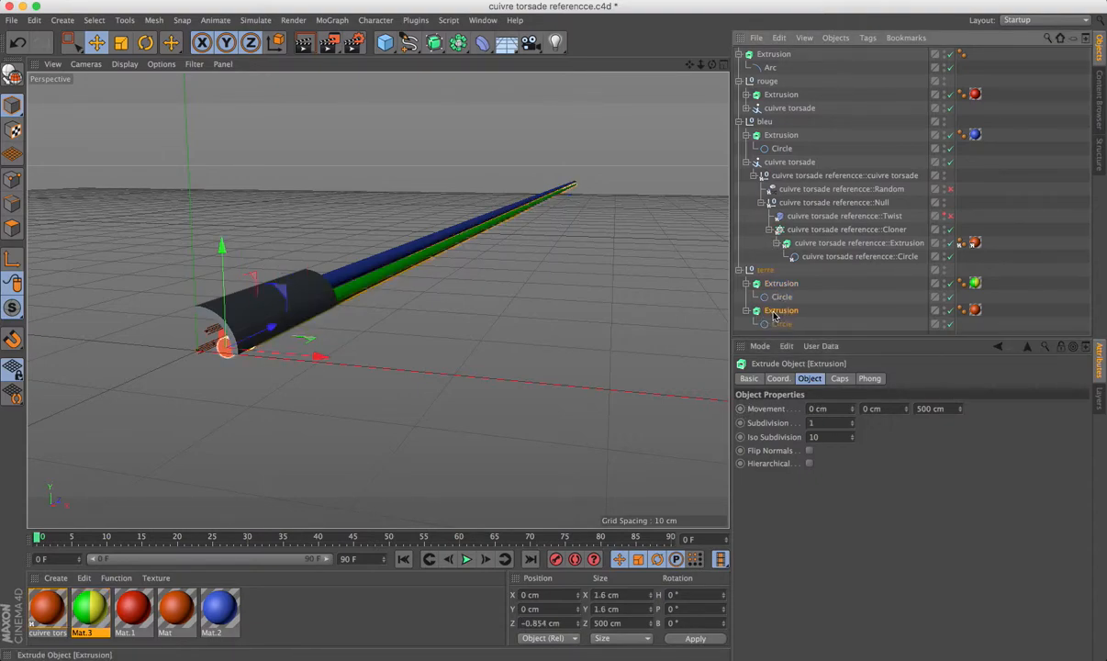
left_click(828, 423)
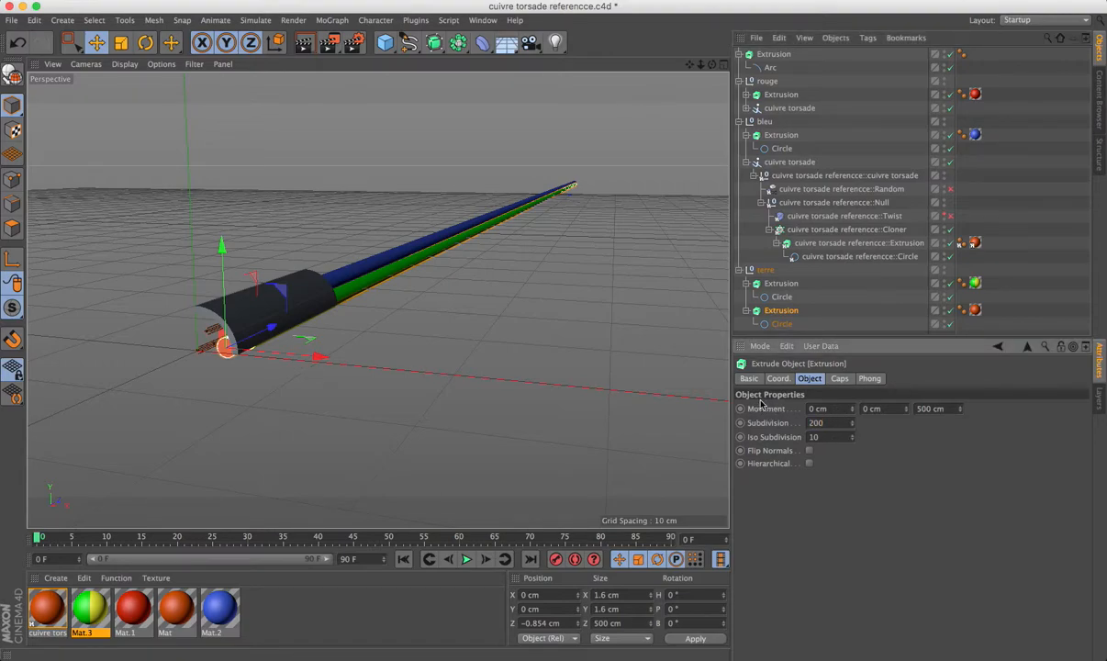
left_click(740, 271)
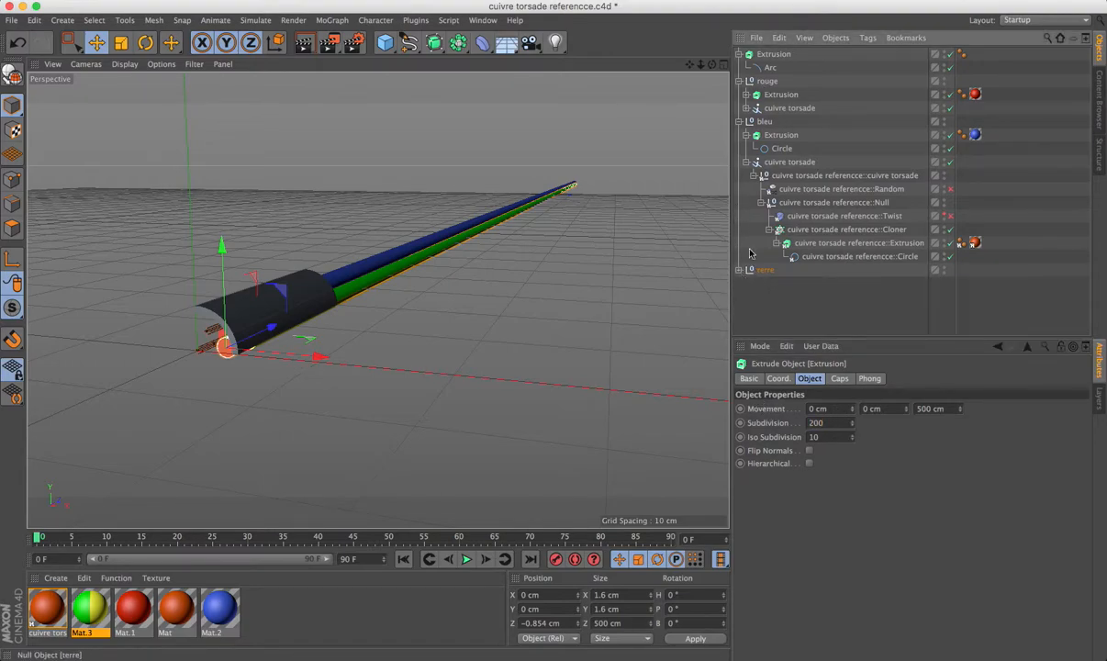
left_click(739, 121)
- Group the Arc's Extrusion into a new null, collapse the rouge null and expand the new group
left_click(773, 54)
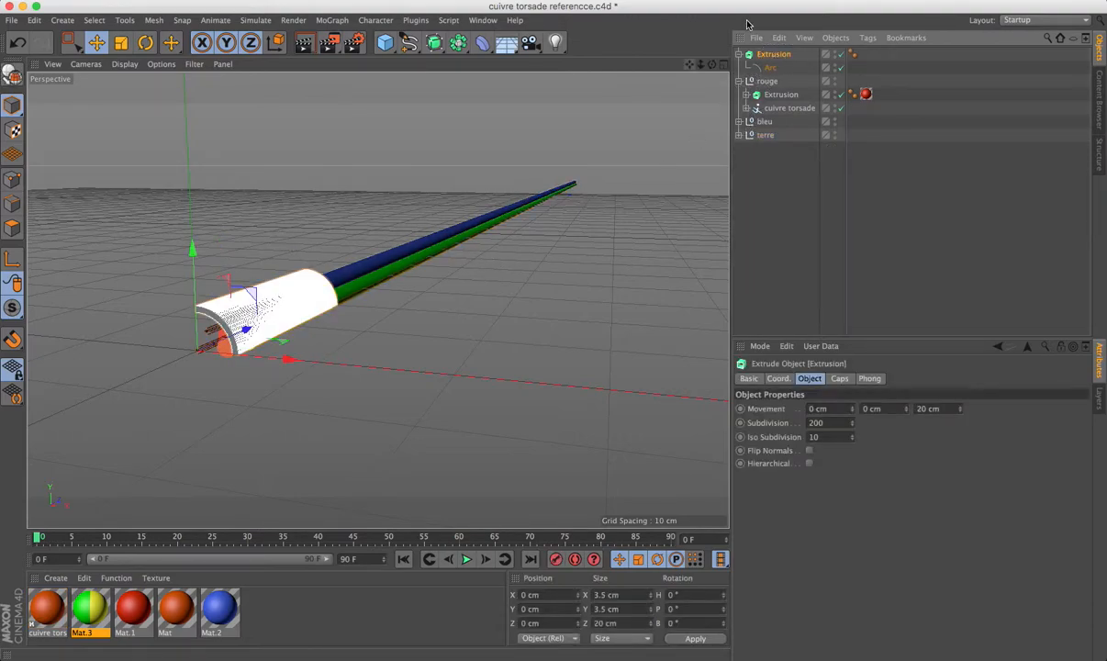
left_click_drag(689, 64, 730, 64)
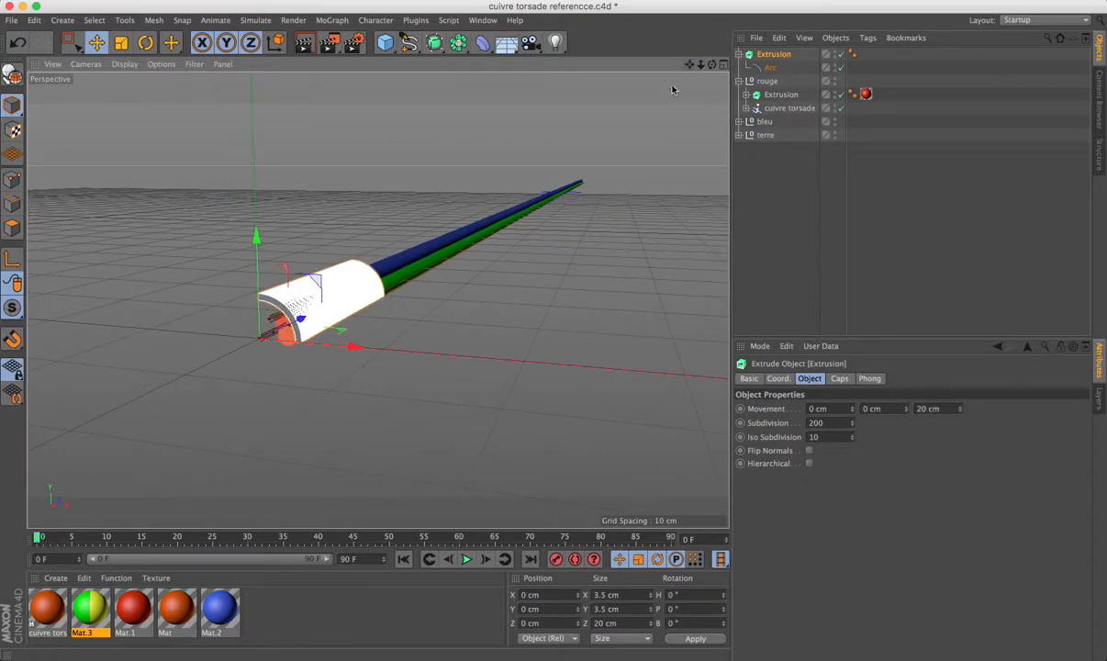
left_click(770, 67)
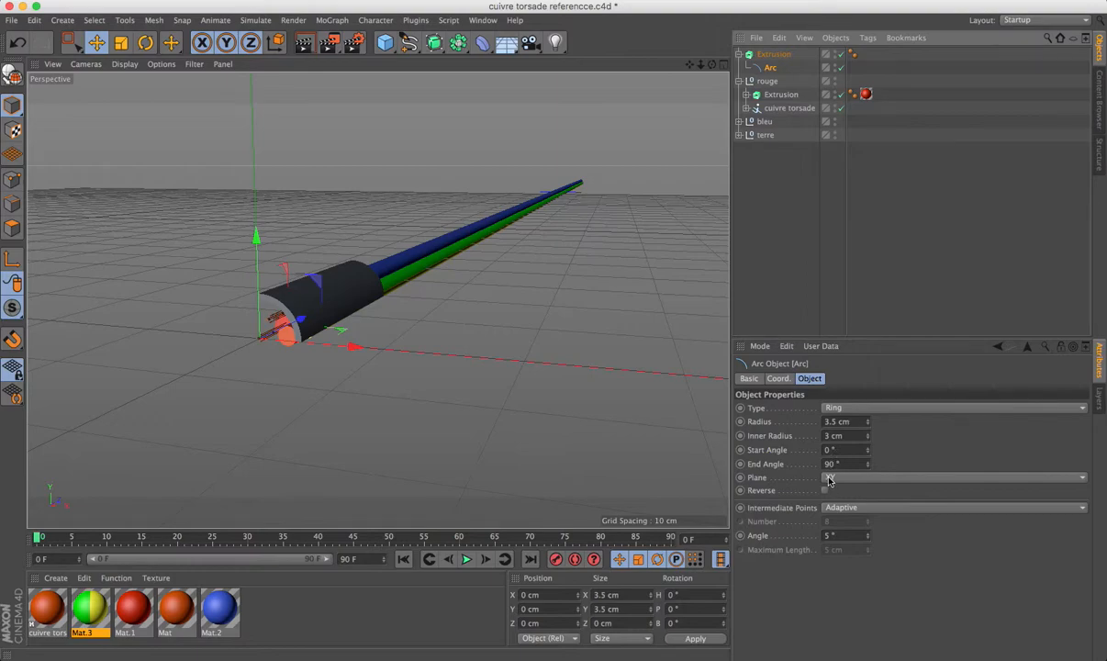
left_click(774, 55)
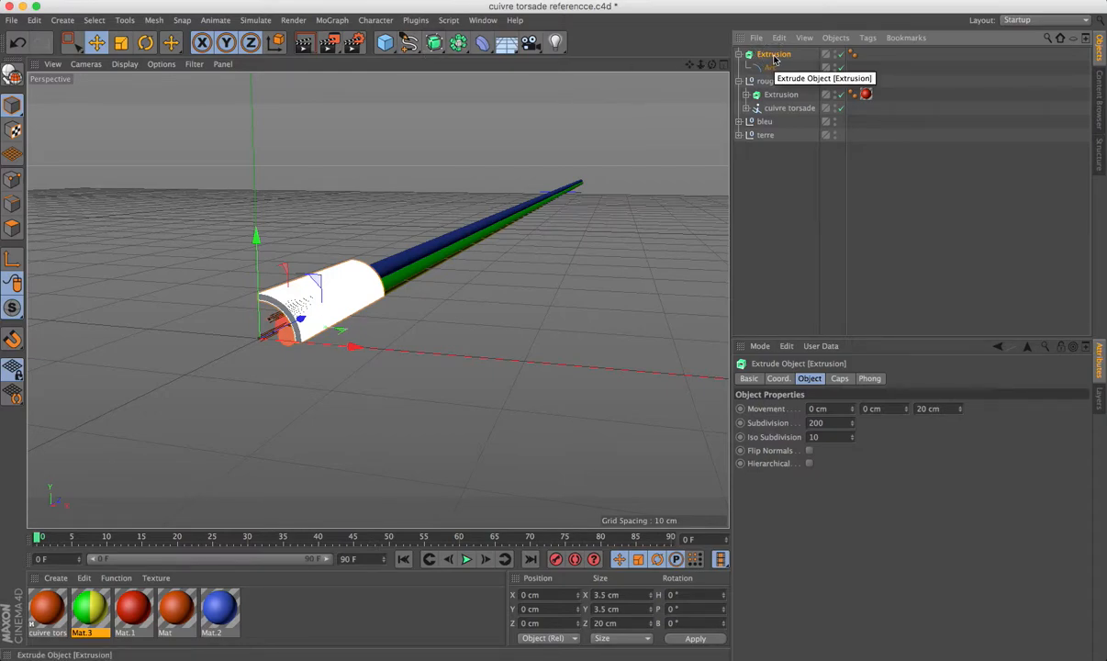
key("super+z")
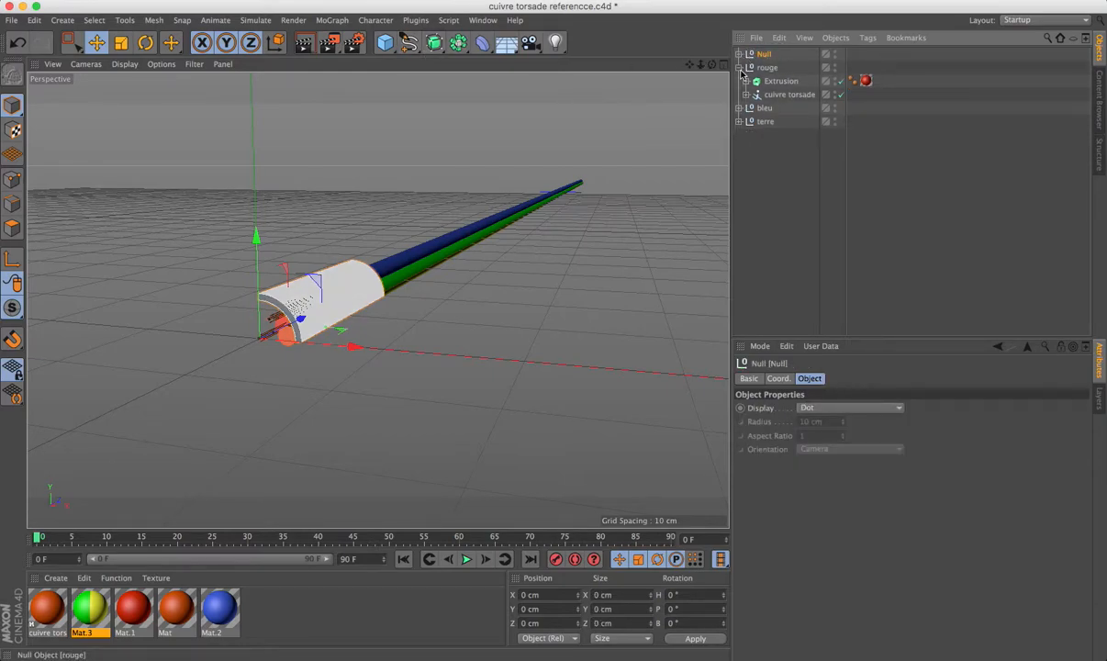
left_click(739, 68)
left_click(739, 54)
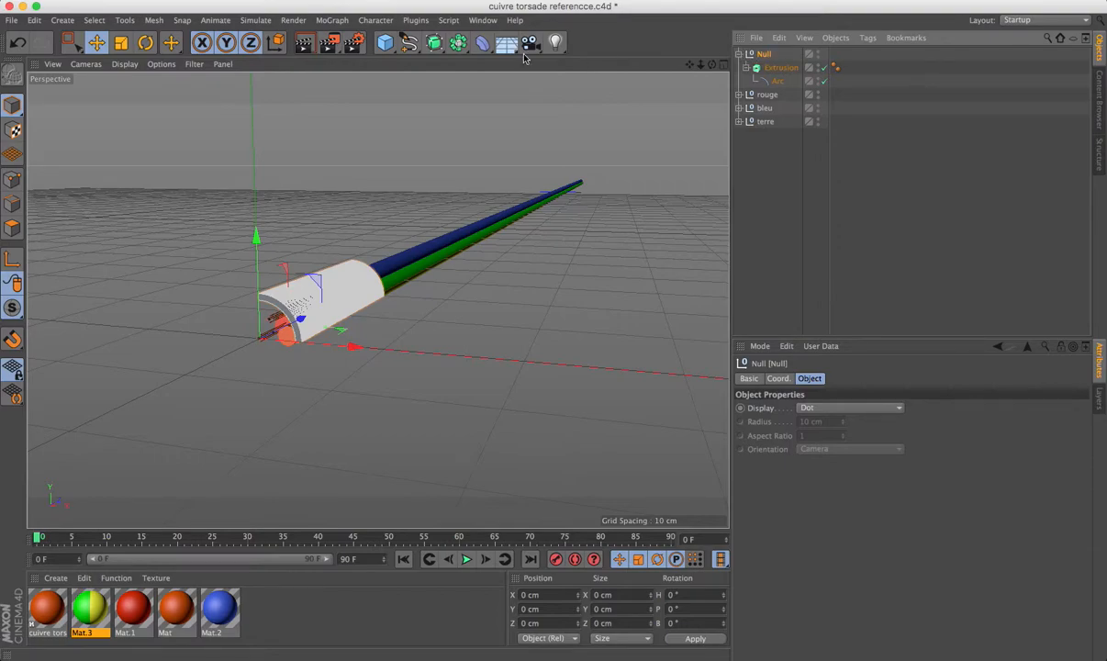
- Add a Bend deformer inside the new Null, with a size of 10 × 10 × 10 cm and a strength of about 44°
left_click(481, 42)
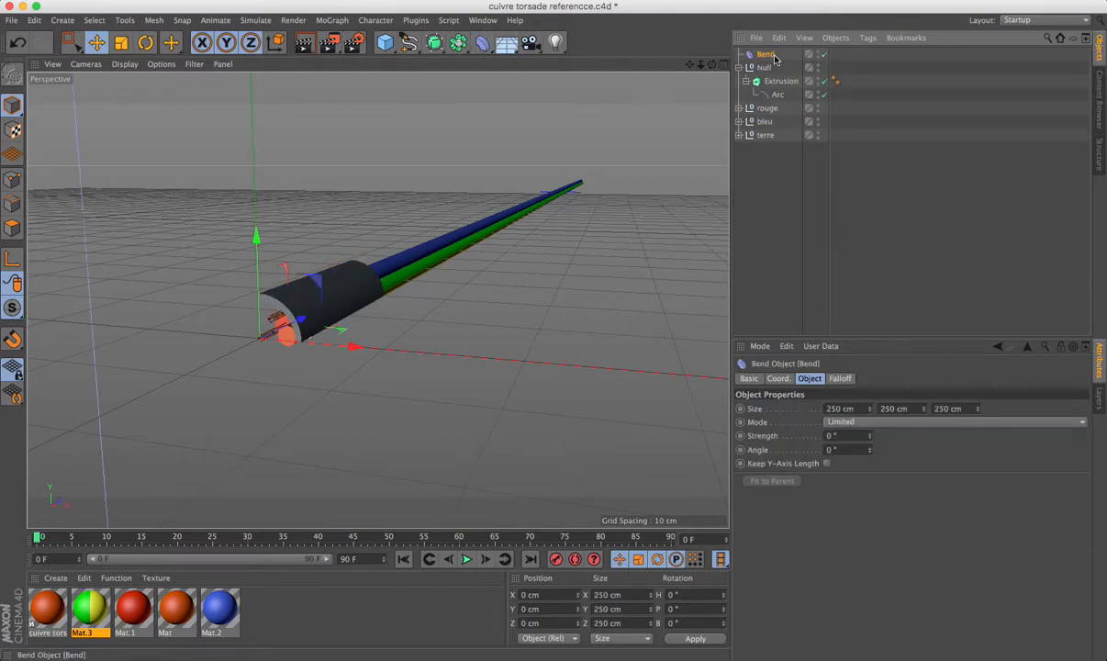
left_click_drag(767, 55, 766, 77)
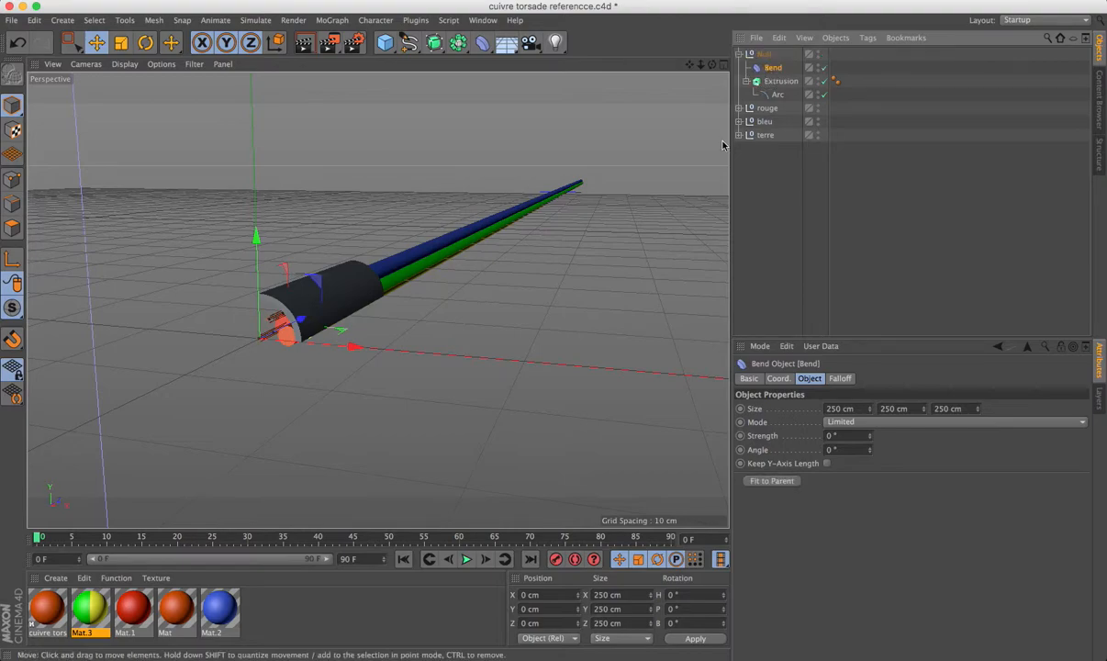
left_click(855, 409)
key("Return")
left_click(895, 409)
type("10")
key("Return")
left_click(956, 408)
type("10")
key("Return")
mouse_move(870, 441)
left_mouse_down()
mouse_move(878, 428)
mouse_move(891, 433)
left_mouse_up()
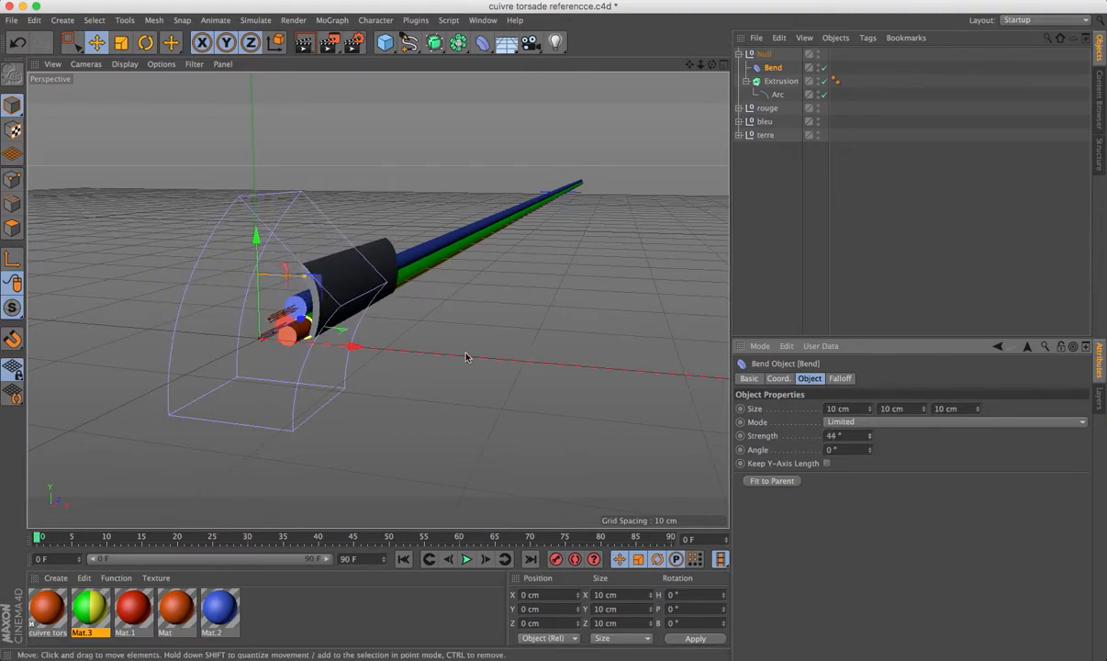
- Rotate the Bend deformer to about H -9.5°, P -259.7°, B 14.4° so it curls the front end of the outer sheath
left_click(145, 42)
left_click_drag(307, 341, 172, 340)
left_click_drag(267, 299, 241, 491)
left_click_drag(266, 301, 335, 354)
left_click_drag(712, 66, 689, 65)
left_click_drag(251, 299, 327, 365)
mouse_move(260, 338)
left_mouse_down("alt")
mouse_move(308, 261)
mouse_move(275, 243)
mouse_move(262, 252)
mouse_move(275, 331)
left_mouse_up("alt")
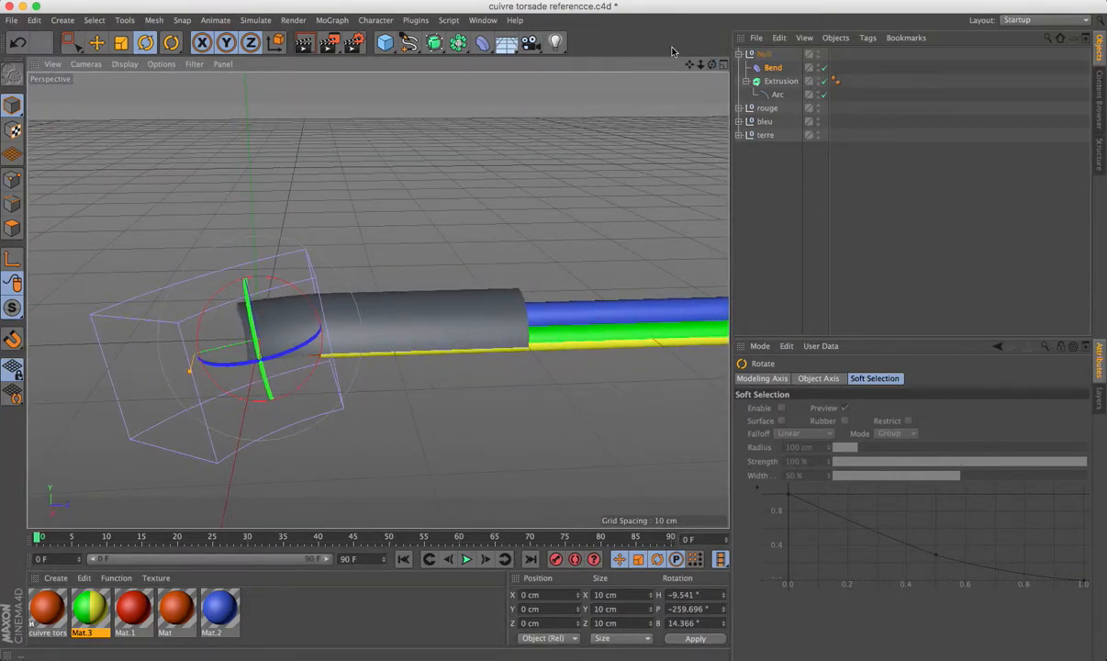
- Move the Null with the sheath and Bend back along the cable to about 8.9 cm on Z
left_click(768, 55)
left_click(97, 43)
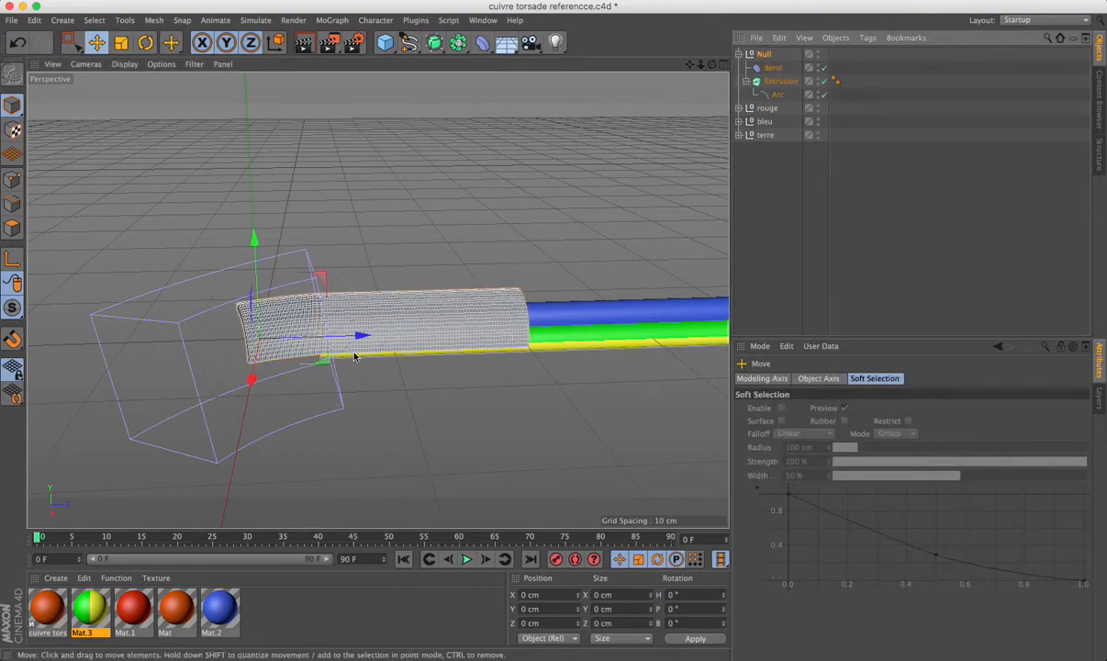
left_click_drag(363, 331, 475, 341)
mouse_move(712, 65)
left_mouse_down()
mouse_move(748, 41)
mouse_move(826, 37)
mouse_move(739, 70)
mouse_move(794, 84)
mouse_move(762, 86)
mouse_move(712, 65)
left_mouse_up()
- Increase the Bend deformer's strength to about 102° and adjust its heading rotation
left_click(773, 69)
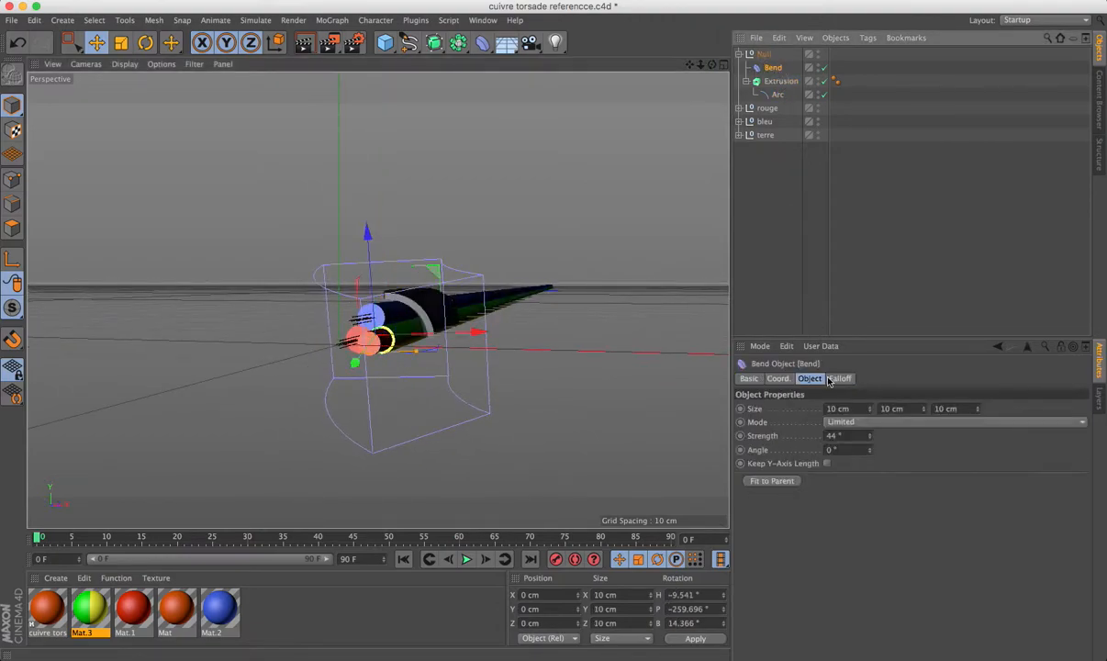
left_click_drag(871, 437, 871, 407)
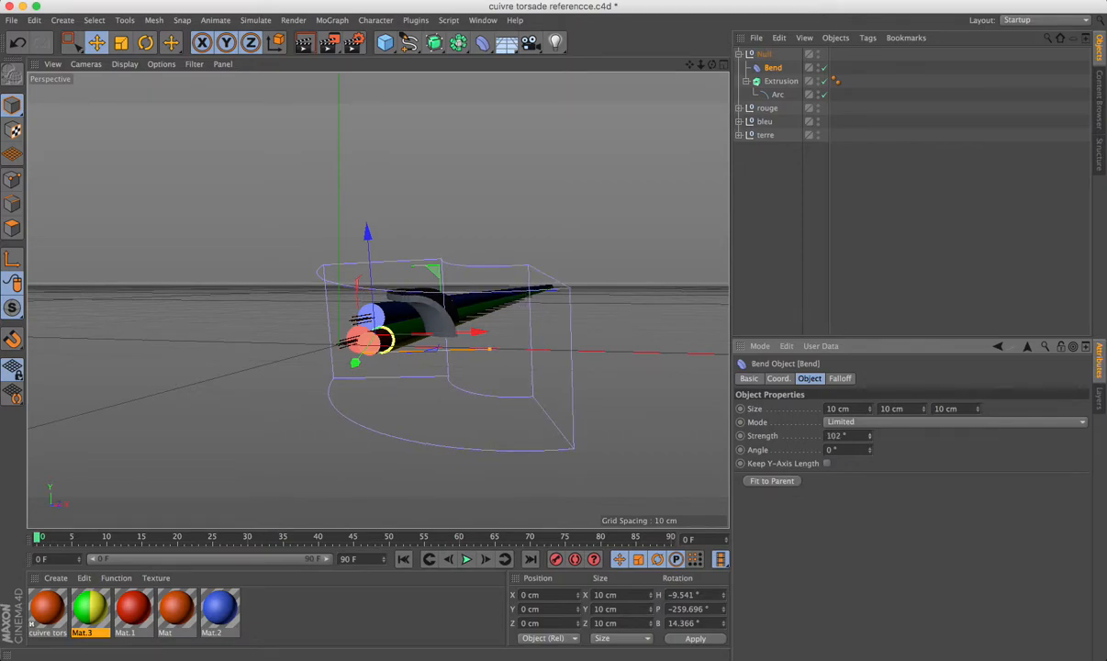
left_click(778, 379)
left_click_drag(989, 409, 989, 435)
left_click_drag(712, 64, 670, 66)
- Place the Null containing the bent sheath section under a new MoGraph Cloner
left_click(766, 55)
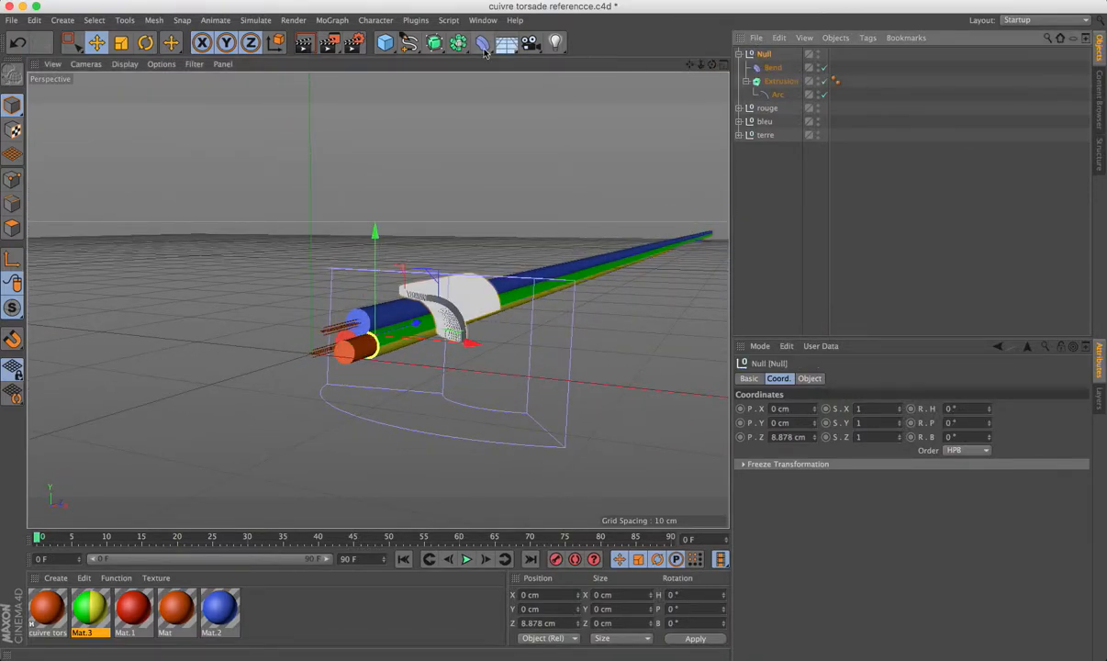
left_click(344, 21)
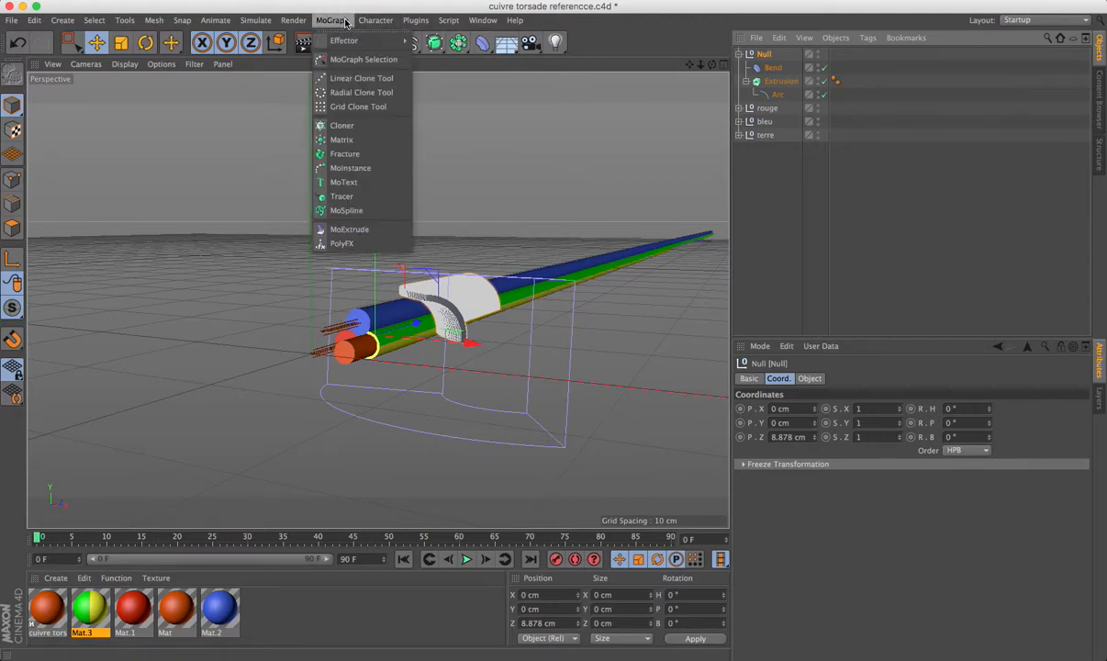
left_click(342, 125, "alt")
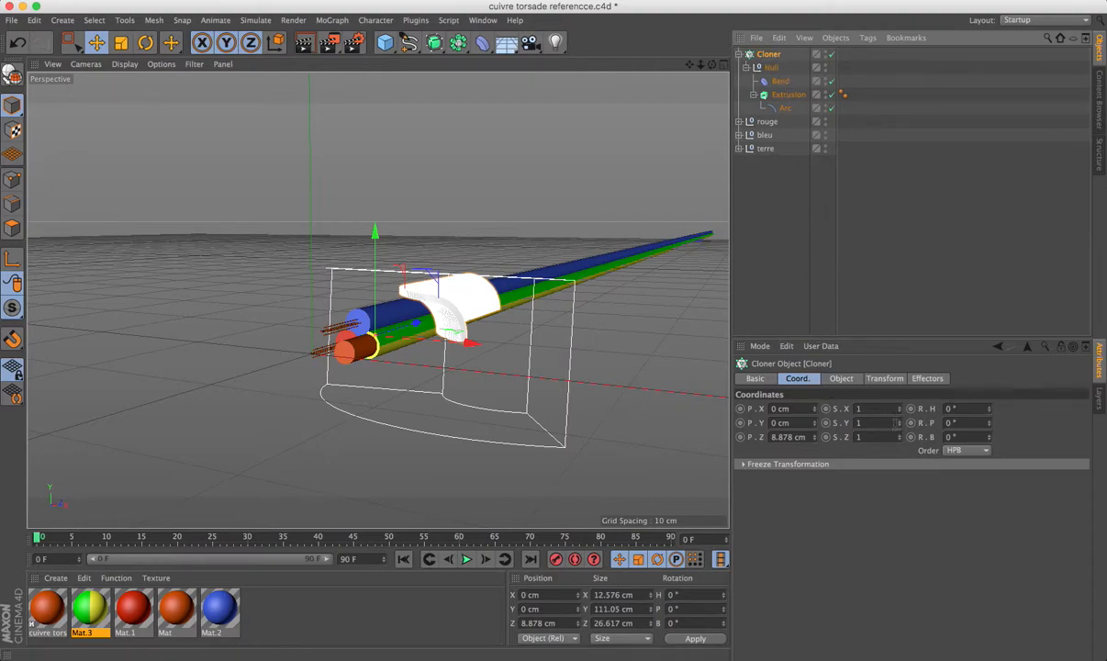
- Set the Cloner to Radial mode with a count of 4 and a radius of 0 cm
left_click(842, 379)
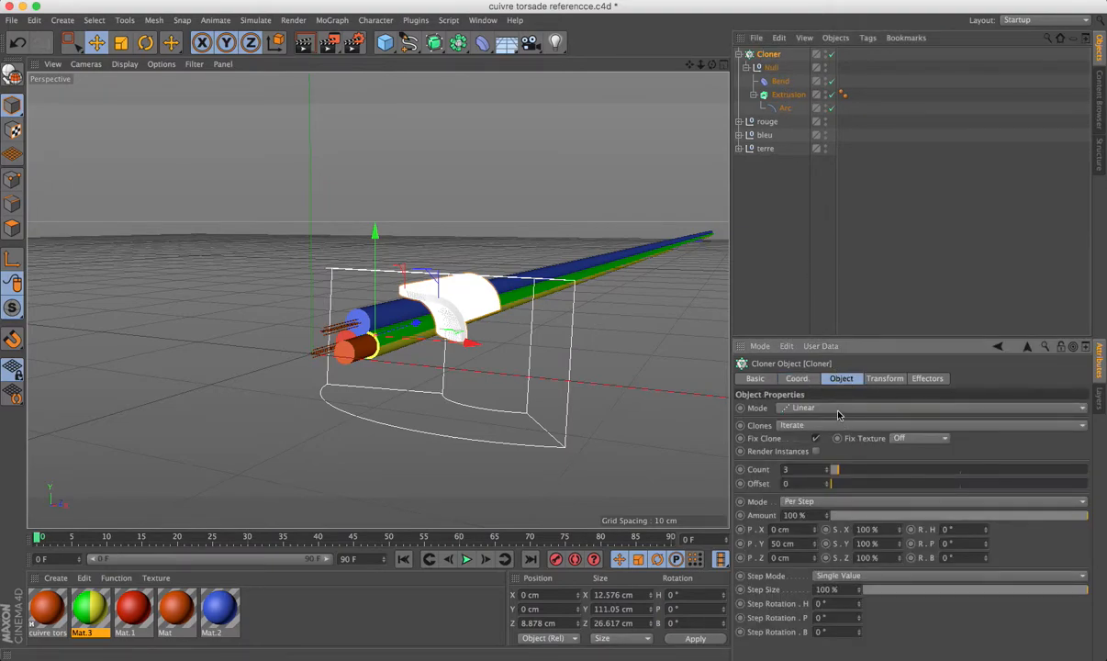
left_click(838, 409)
left_click(829, 446)
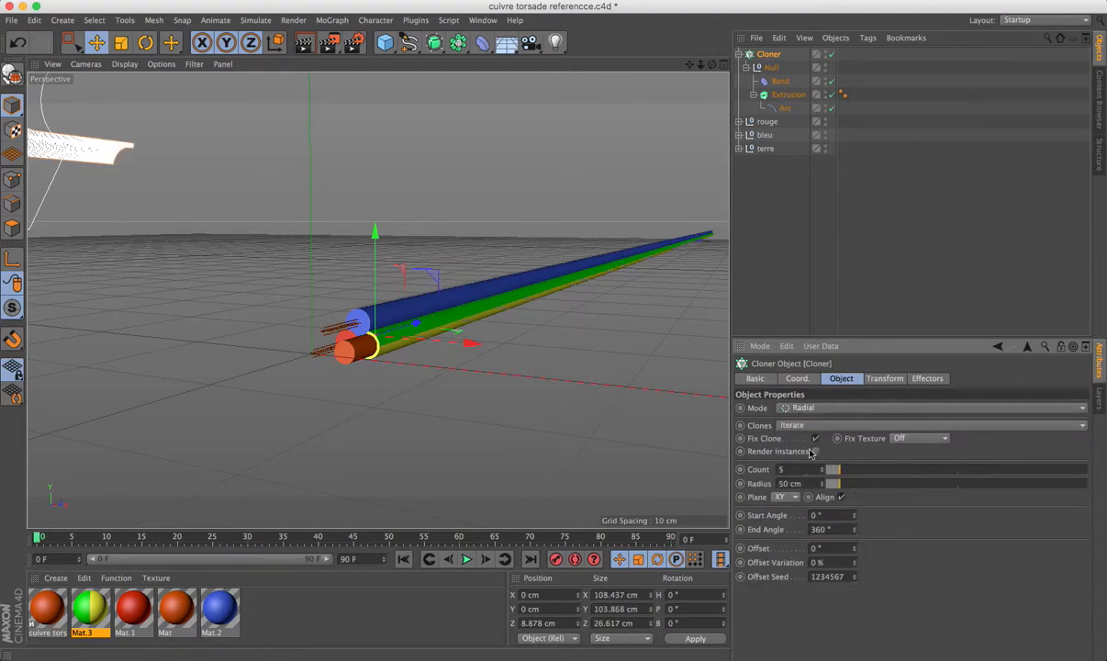
left_click(784, 108)
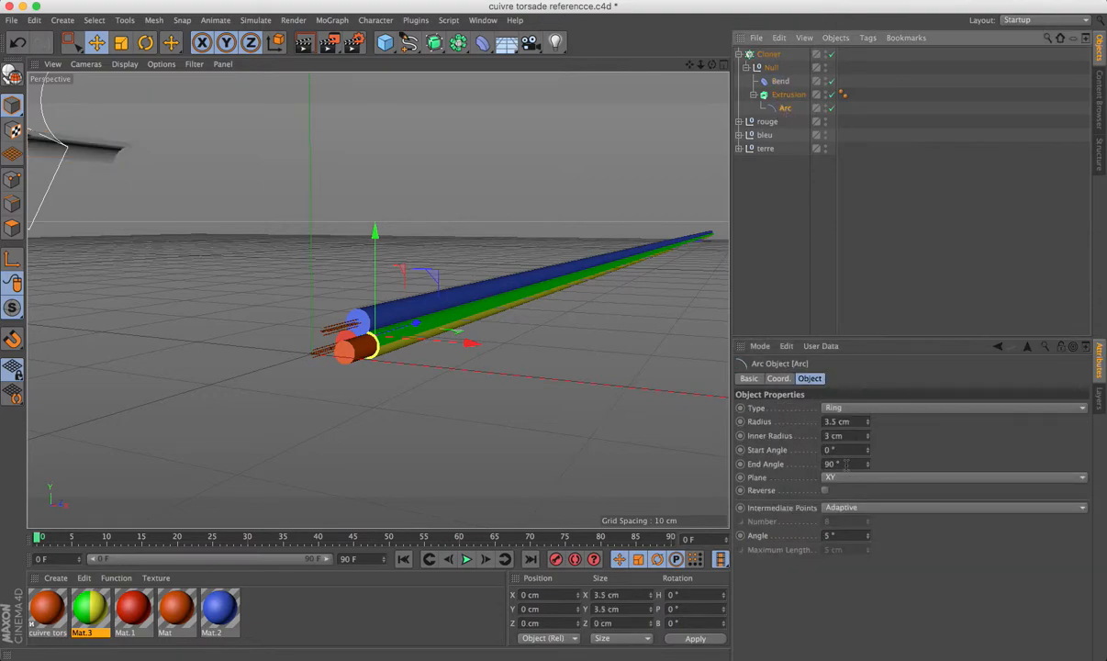
left_click(767, 54)
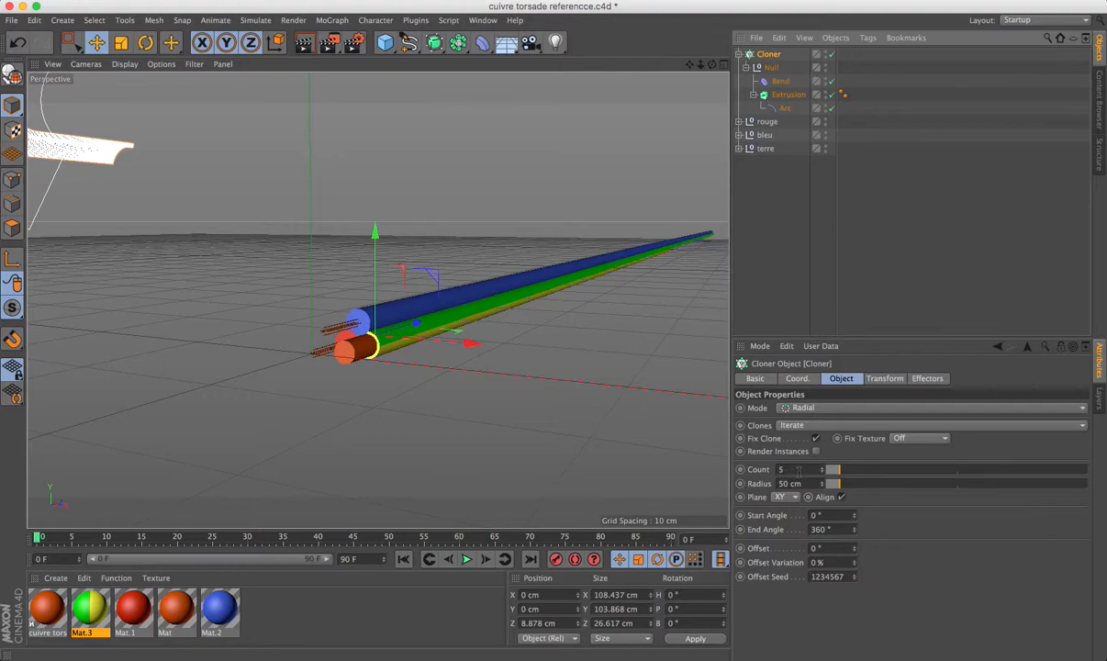
mouse_move(823, 472)
left_mouse_down()
mouse_move(831, 486)
mouse_move(811, 484)
left_mouse_up()
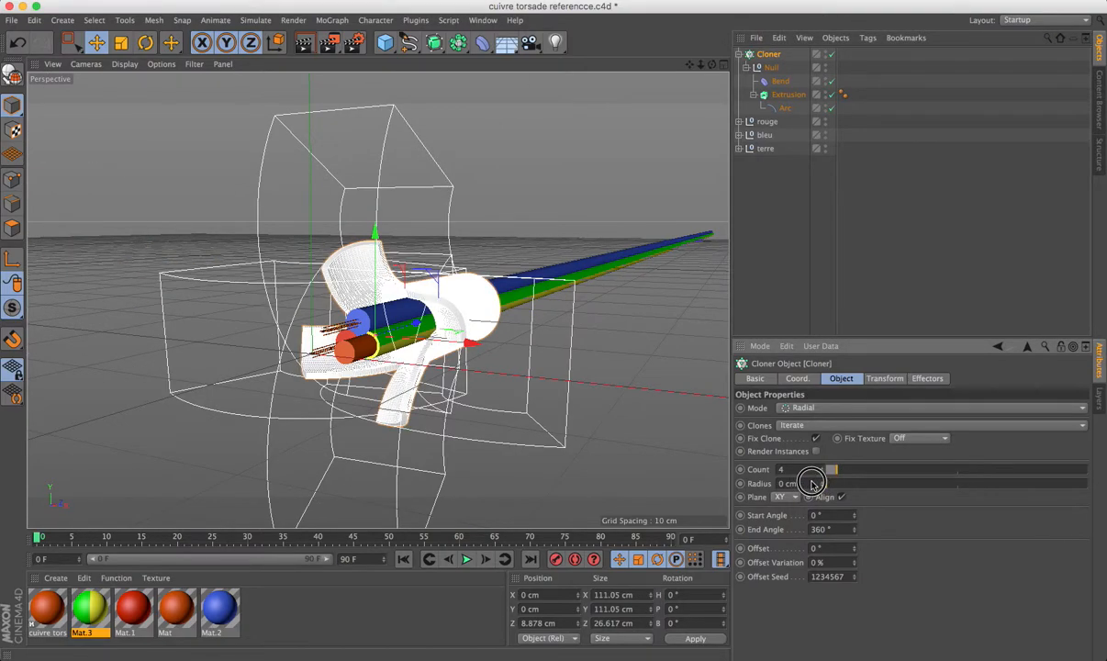
- Hide the Bend deformer's cages in the viewport and render a preview of the opened sheath
left_click(300, 42)
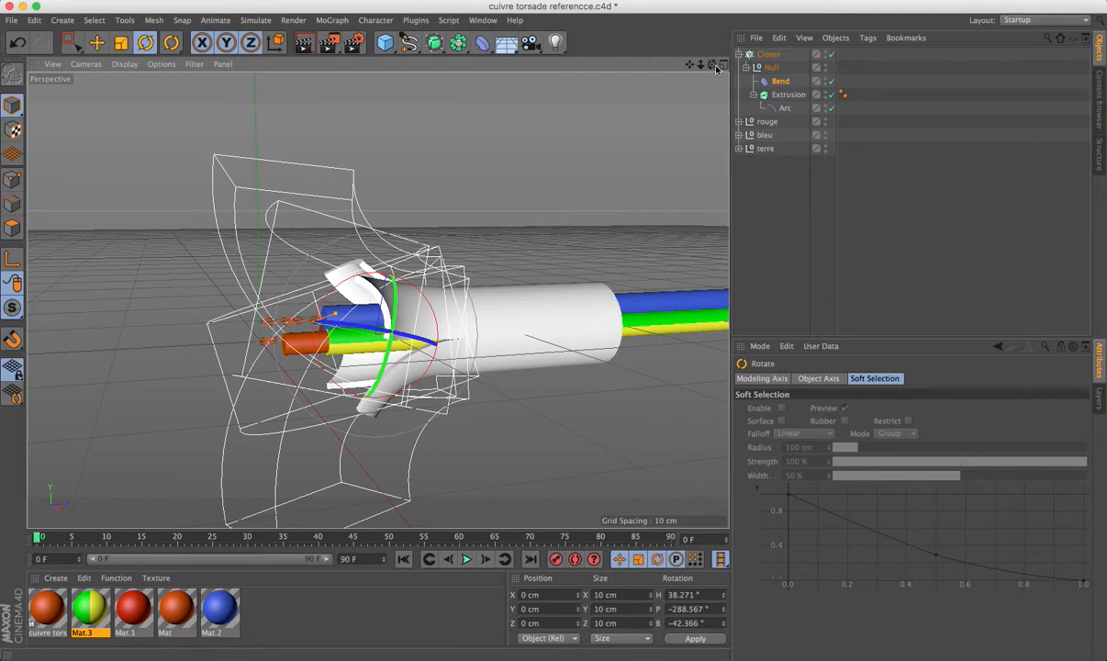
left_click_drag(715, 66, 735, 88)
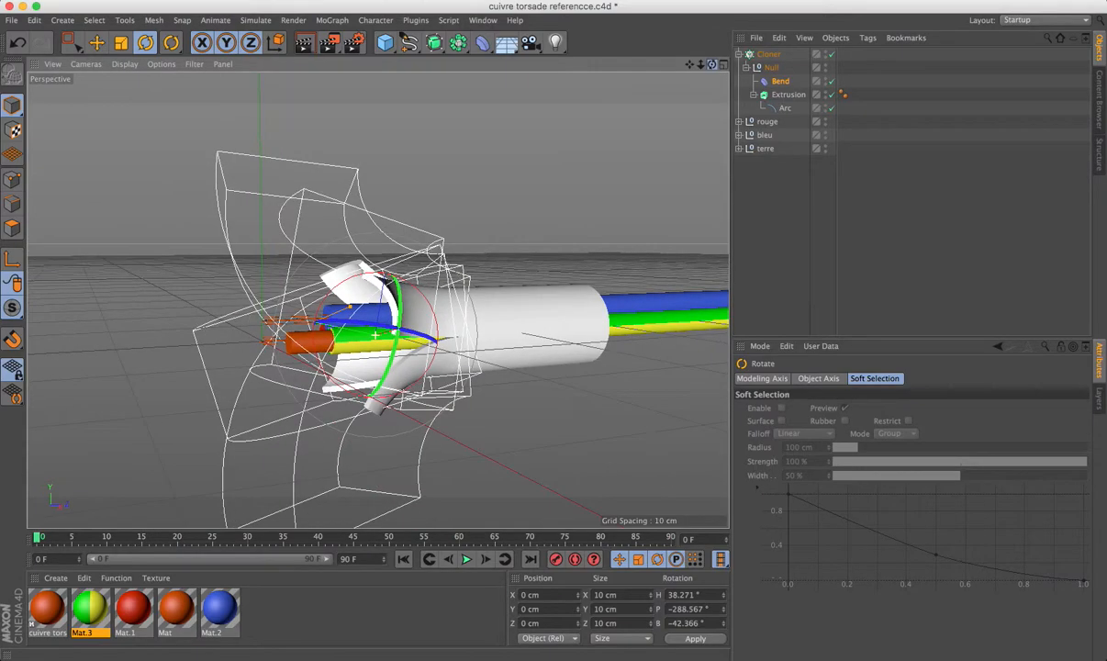
left_click(826, 82)
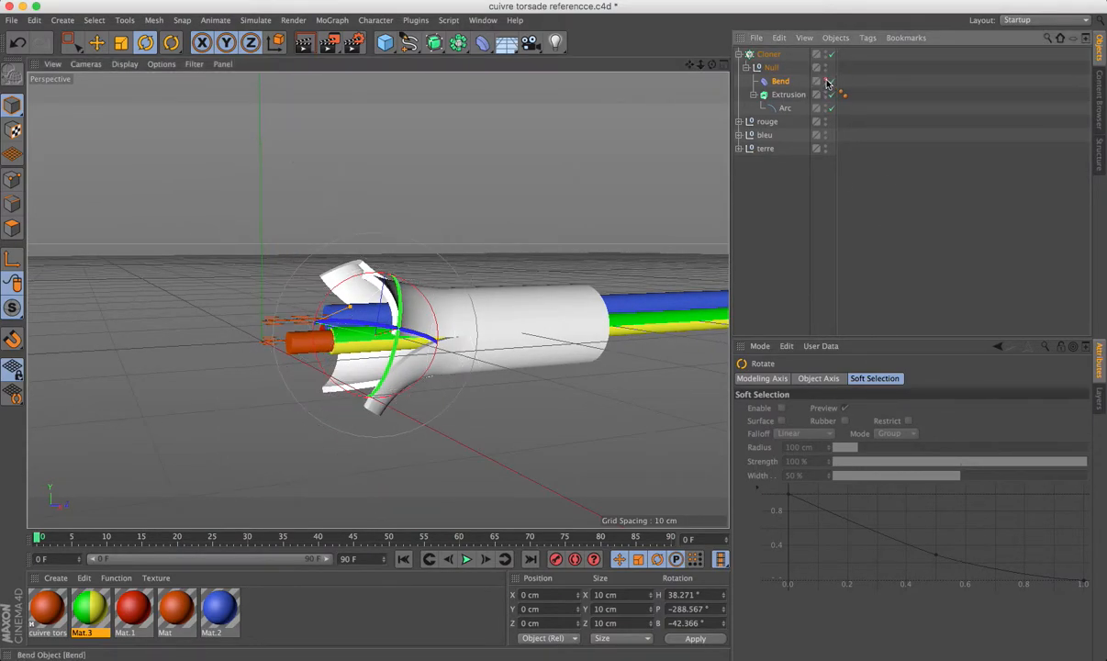
left_click(304, 43)
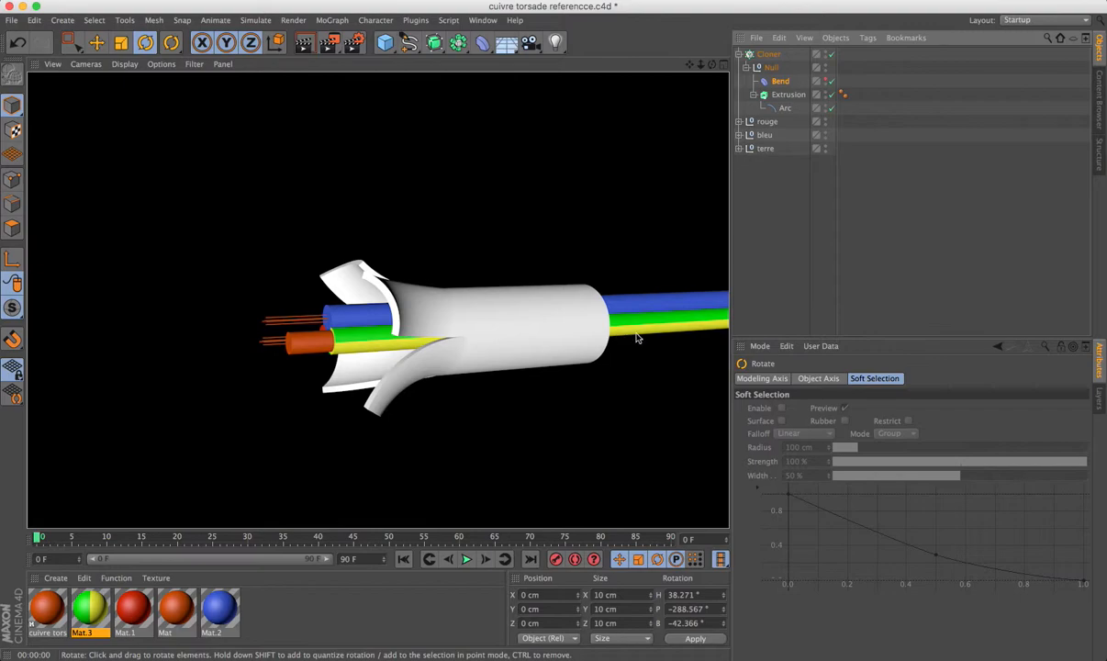
- Examine the sheath Extrusion's object settings and the full length of the cable, collapsing the Cloner hierarchy
left_click_drag(702, 64, 377, 300)
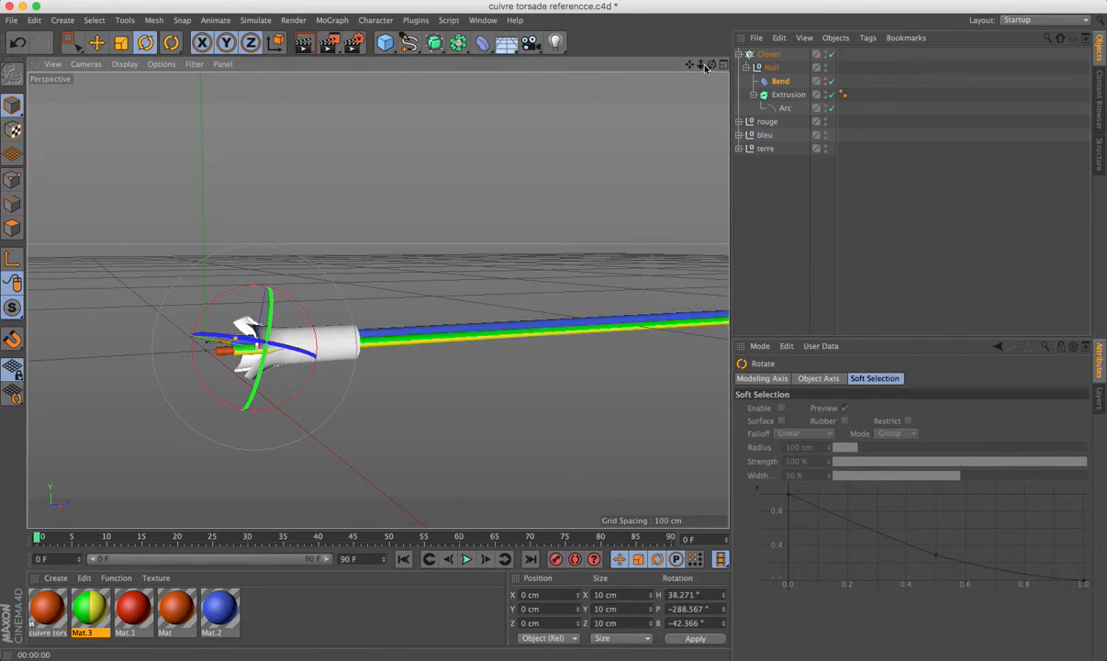
left_click_drag(701, 64, 378, 301)
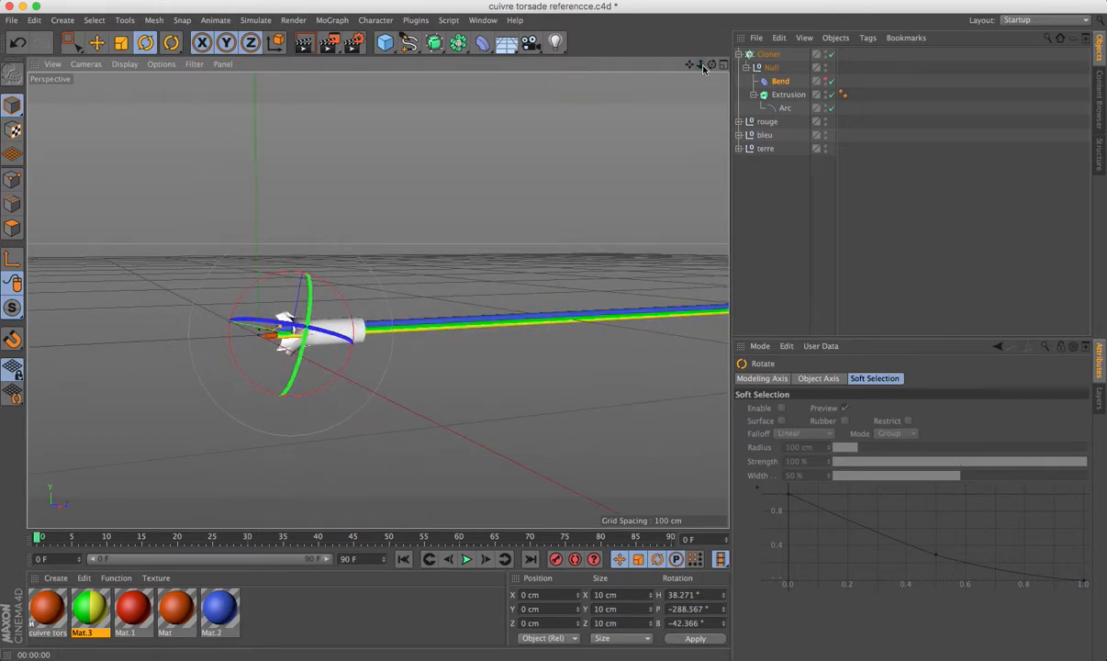
left_click(788, 95)
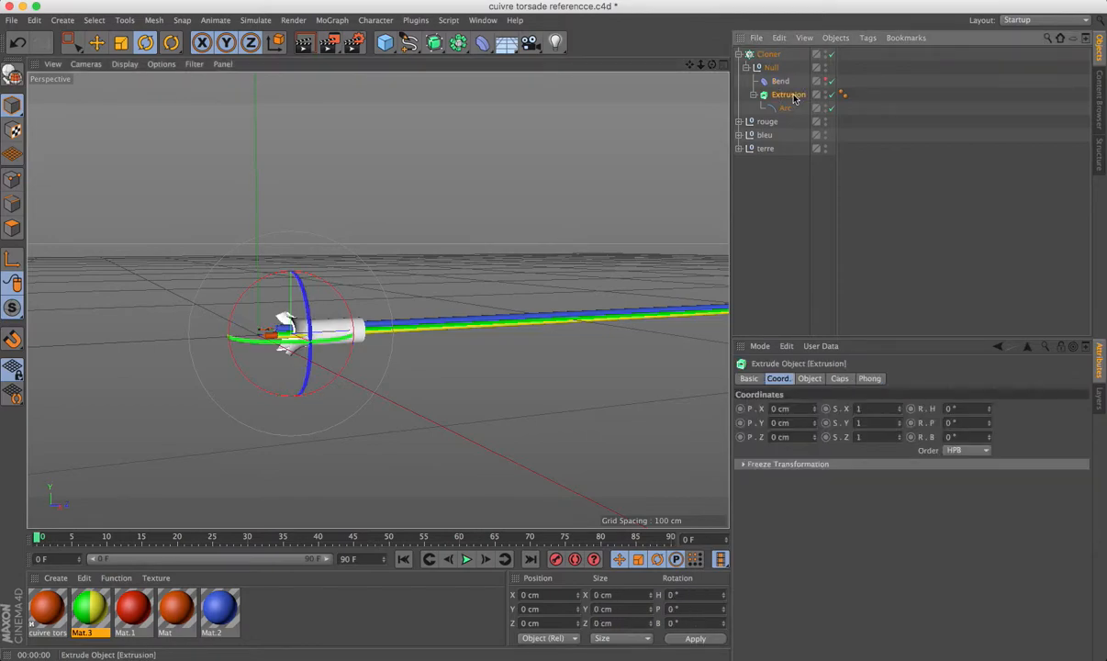
left_click(810, 378)
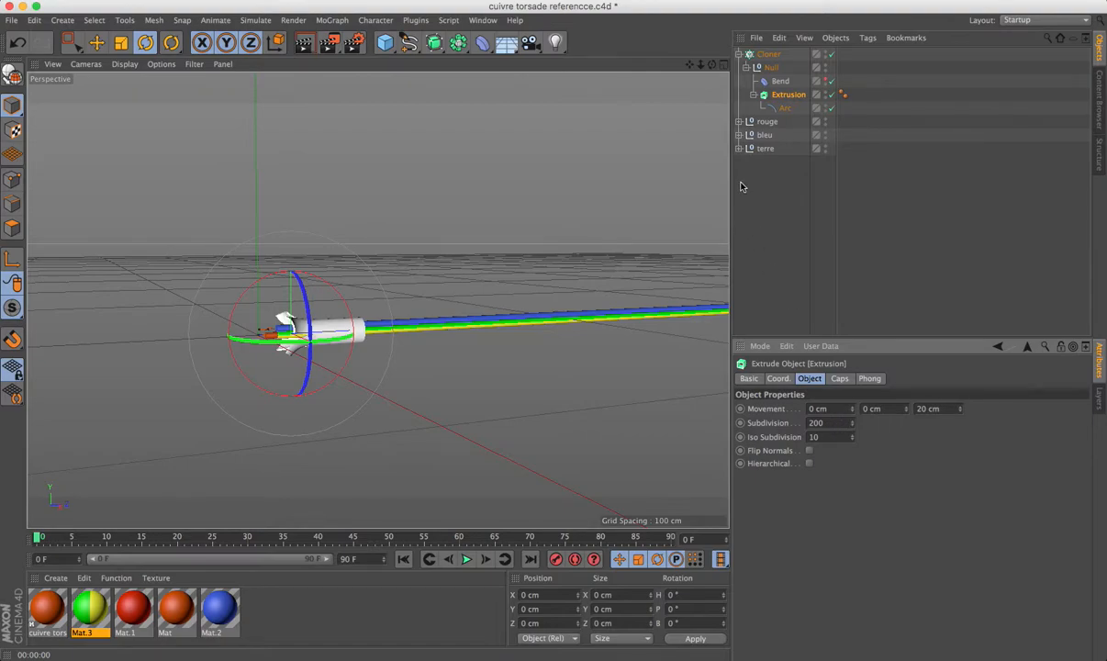
left_click(739, 55)
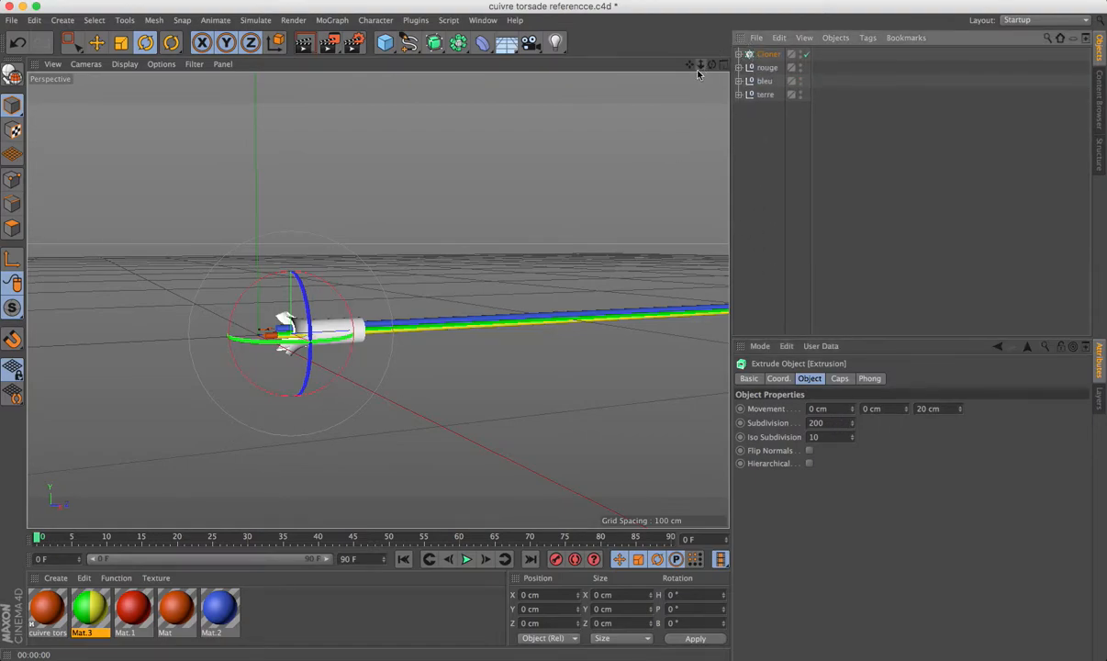
left_click_drag(700, 69, 378, 300)
left_click_drag(690, 68, 377, 301)
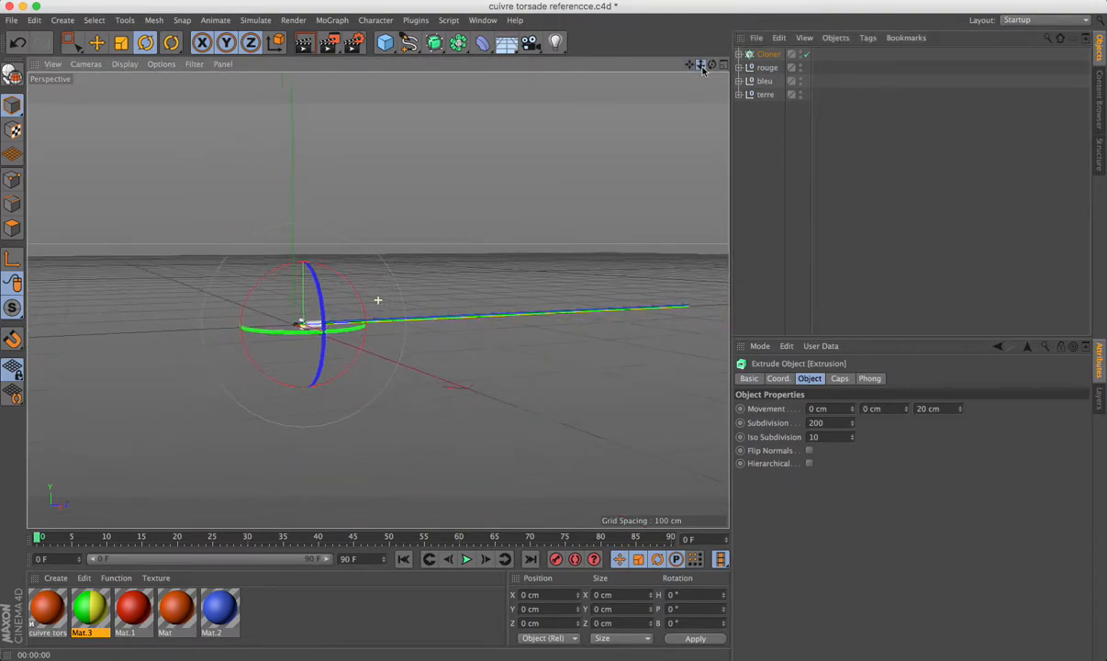
left_click_drag(691, 69, 350, 375)
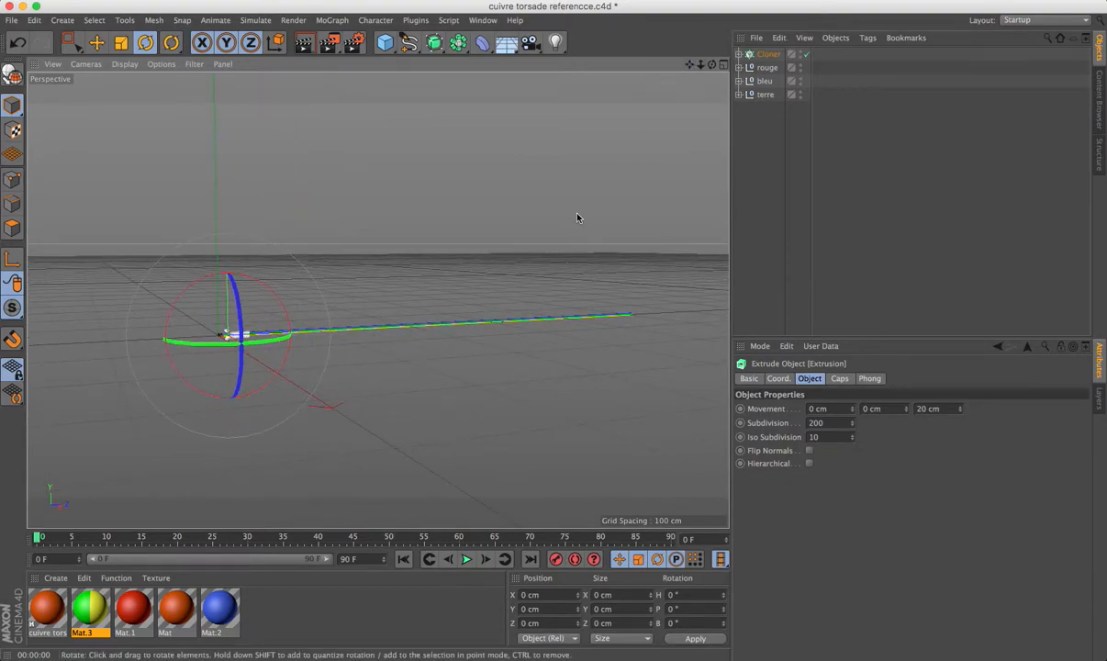
- Draw a five-point B-Spline in the Right view as a wavy path that arches, dips to the cable and rises again
left_click(722, 66)
scroll(198, 447, "up", 3)
scroll(202, 418, "up", 1)
middle_click_drag(202, 419, 156, 517, "alt")
left_click(411, 44)
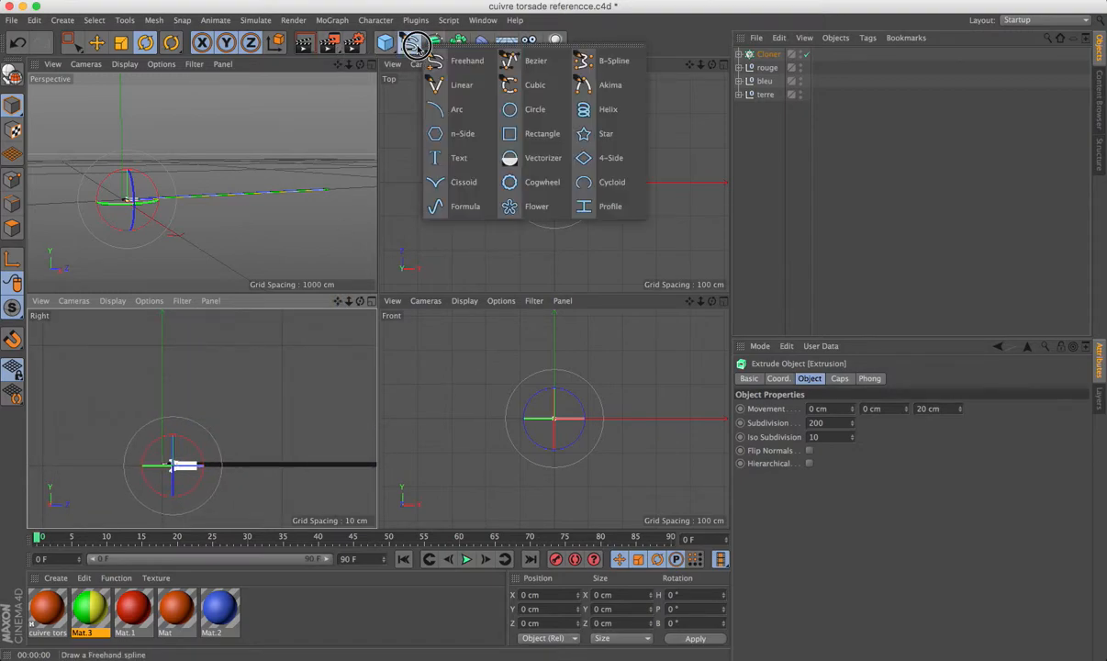
left_click(602, 66)
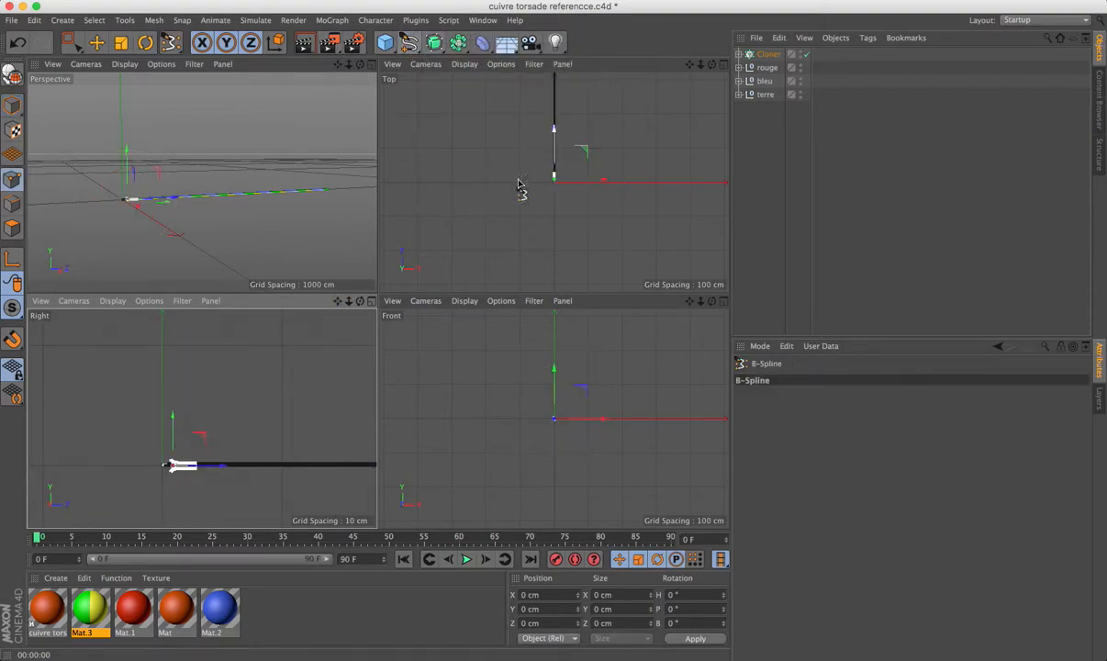
left_click(96, 465)
left_click_drag(149, 360, 161, 363)
left_click_drag(211, 413, 215, 493)
left_click_drag(317, 421, 322, 407)
left_click(361, 381)
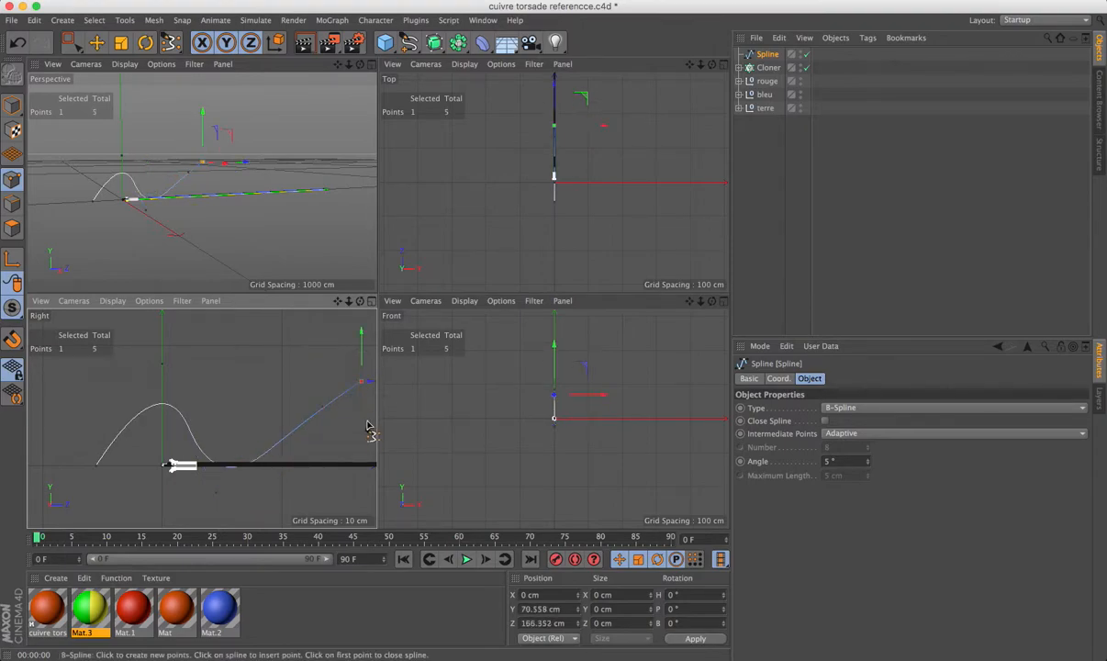
- Group the Cloner, rouge, bleu and terre objects under one Null
left_click(768, 69)
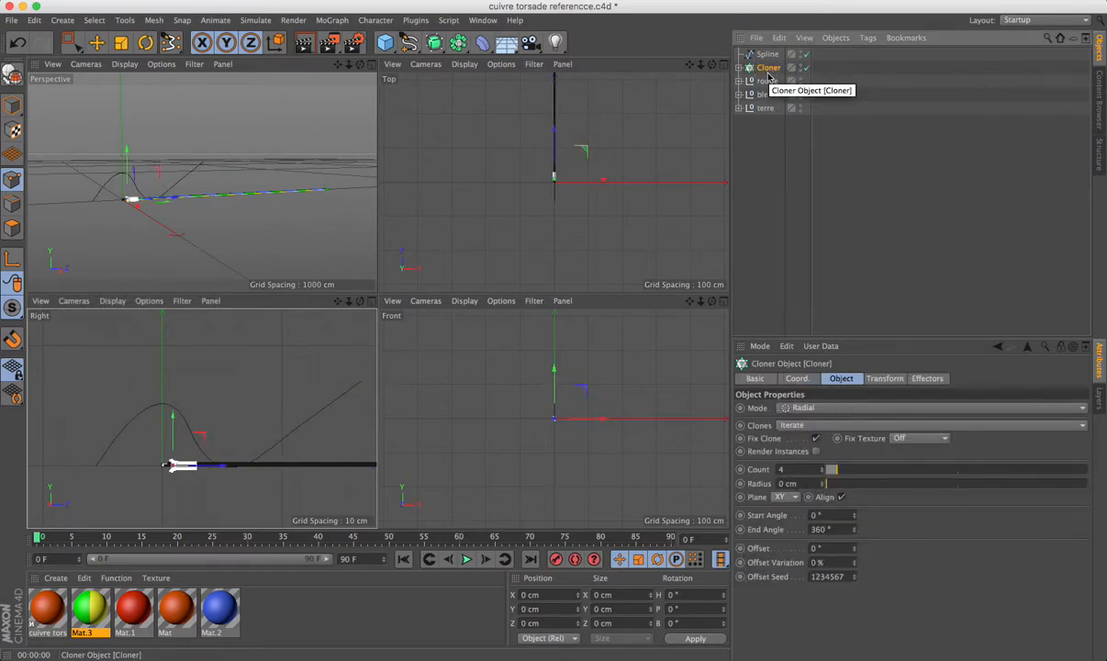
left_click(765, 108, "shift")
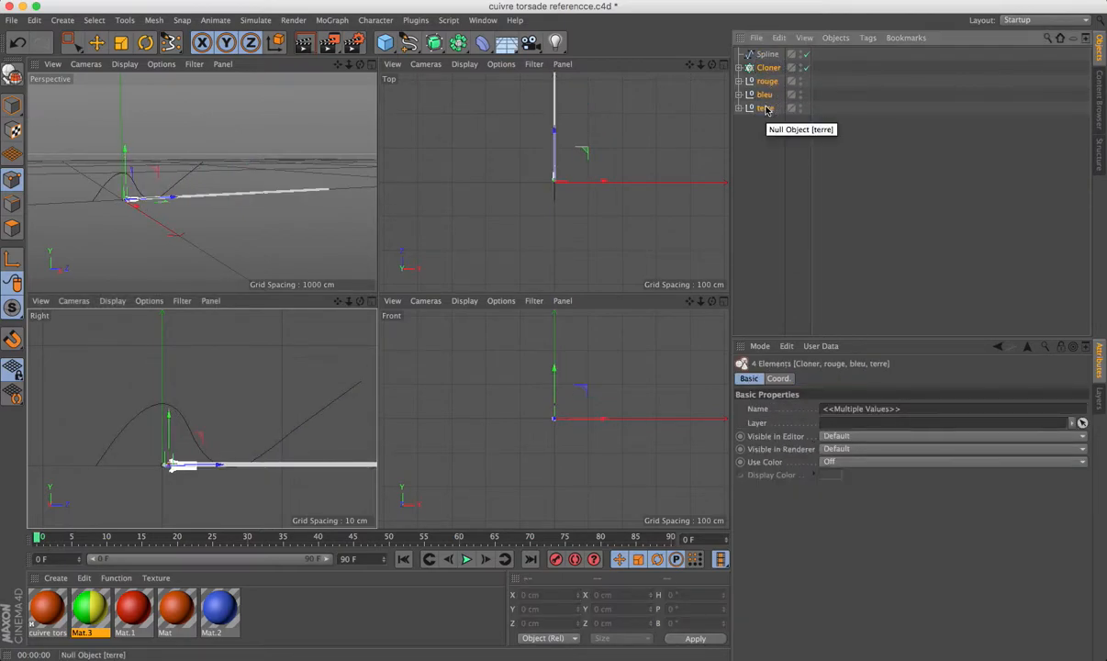
key("alt+g")
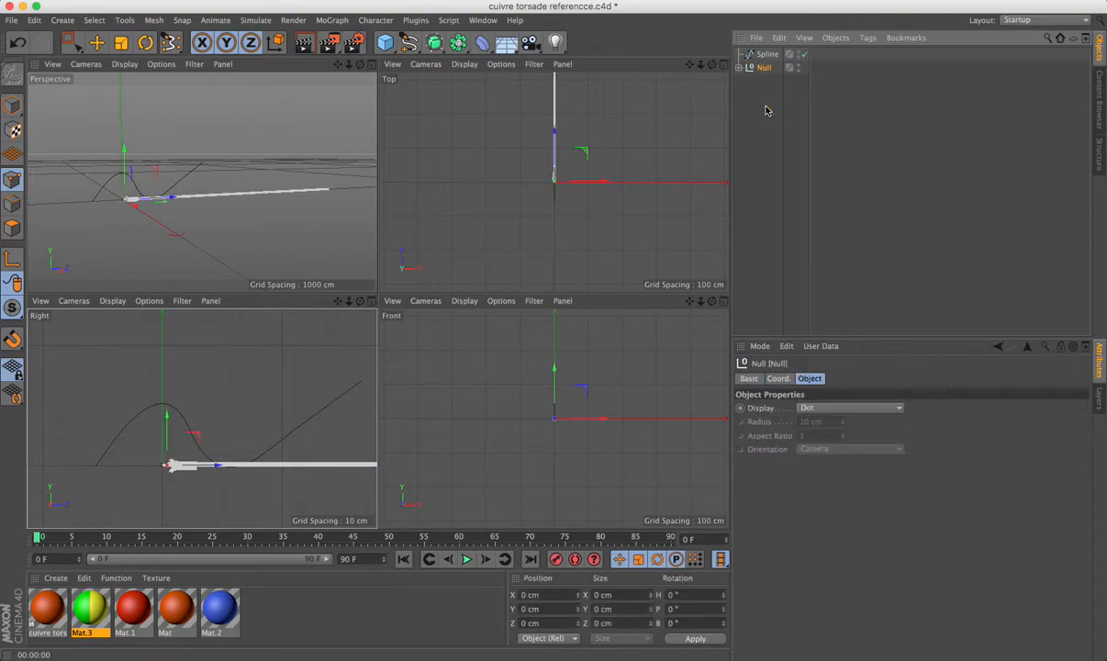
left_click(740, 67)
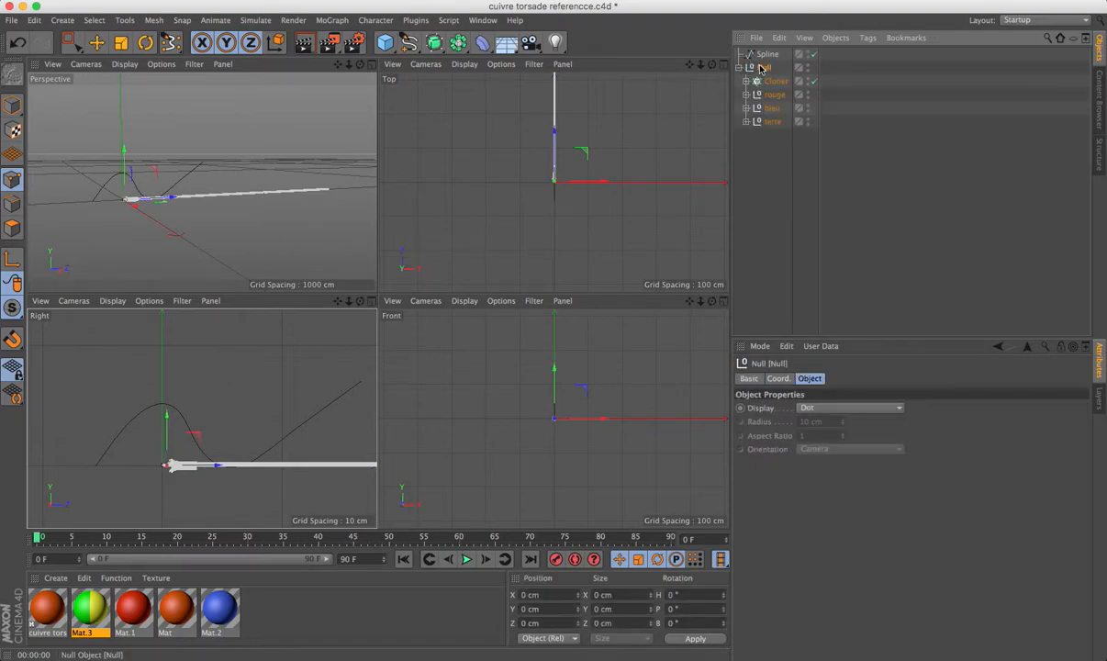
left_click(739, 67)
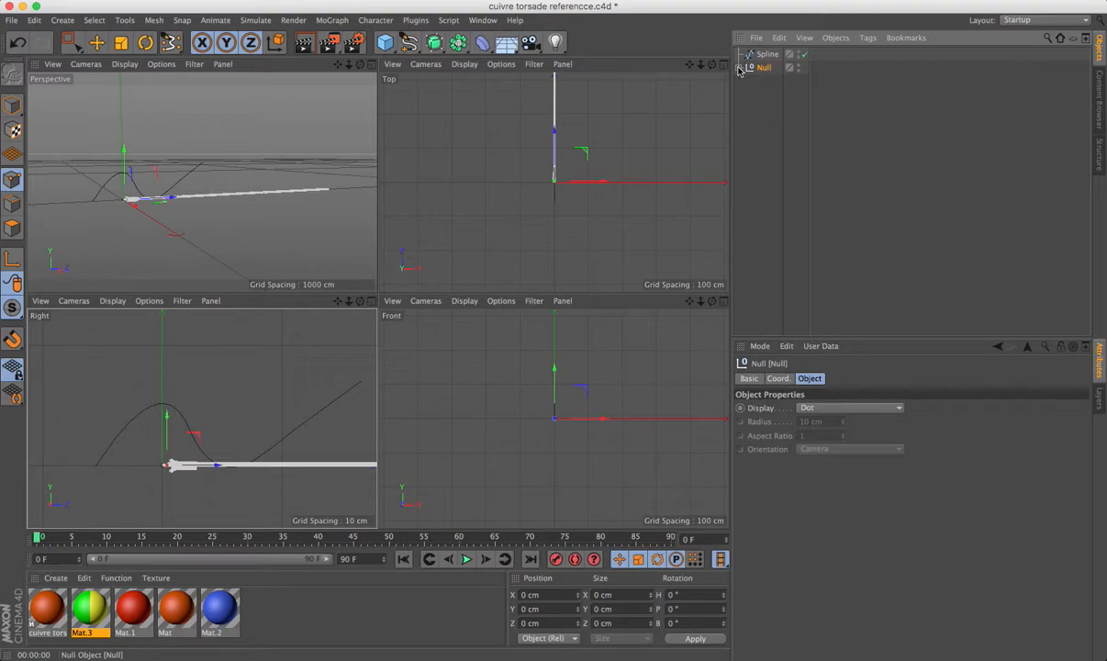
left_click(740, 68)
- Add a Spline Wrap deformer inside the cable Null and try to link the drawn B-Spline as its spline
left_click_drag(484, 48, 528, 180)
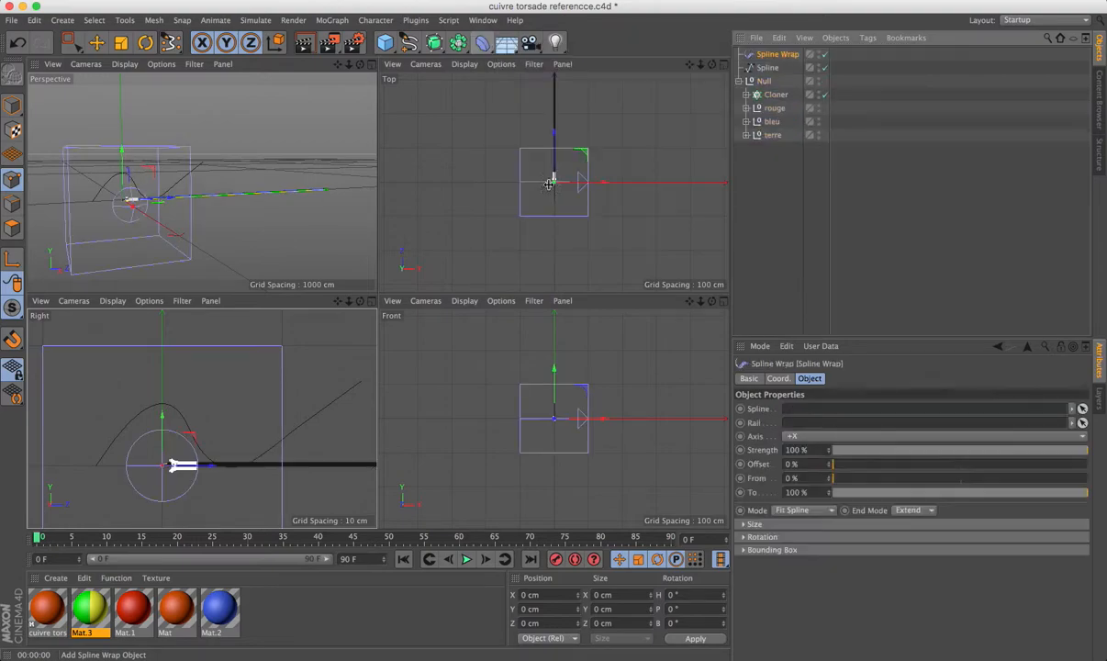
left_click_drag(774, 54, 768, 83)
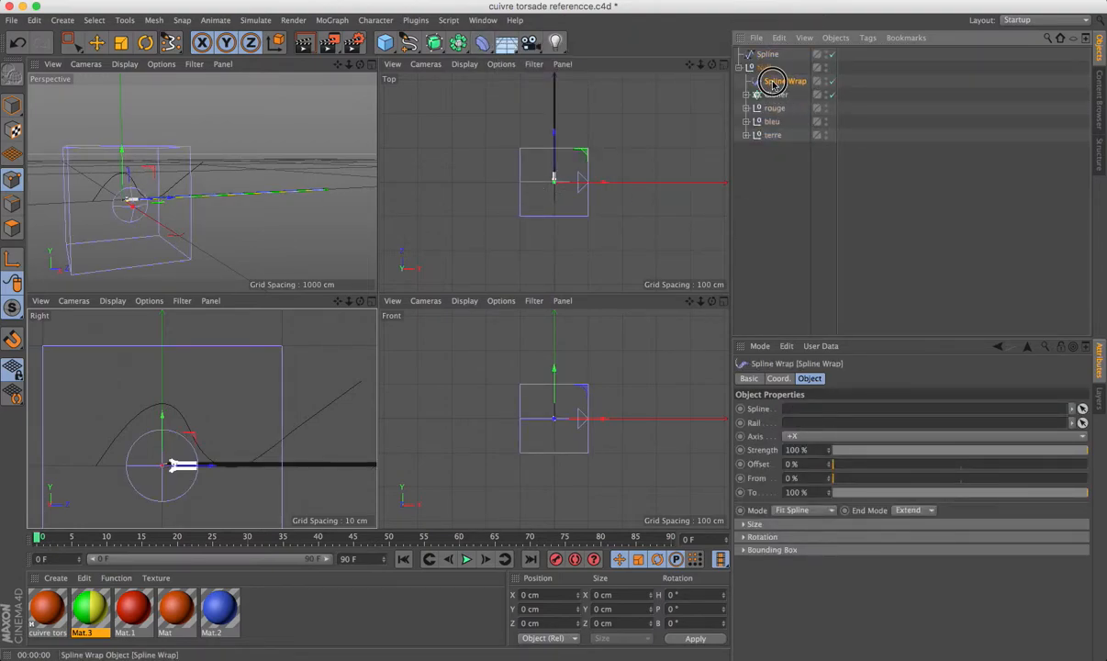
left_click_drag(762, 55, 808, 408)
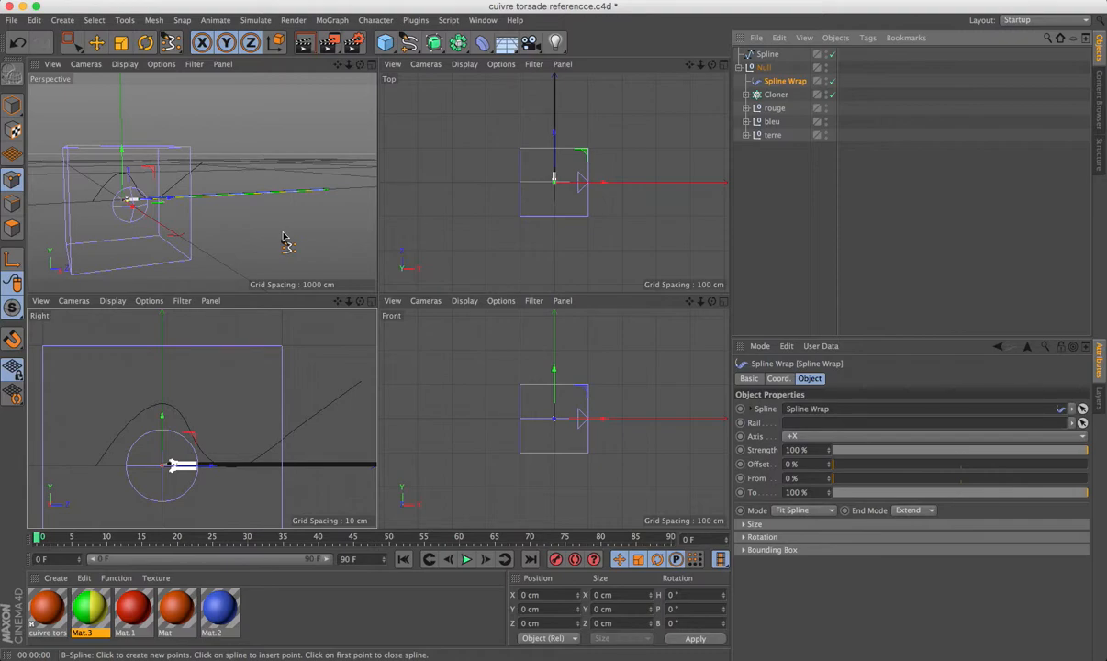
- Rename the Cloner as gaine and group it with rouge, bleu and terre in a nested Null below the Spline Wrap
left_click(371, 65)
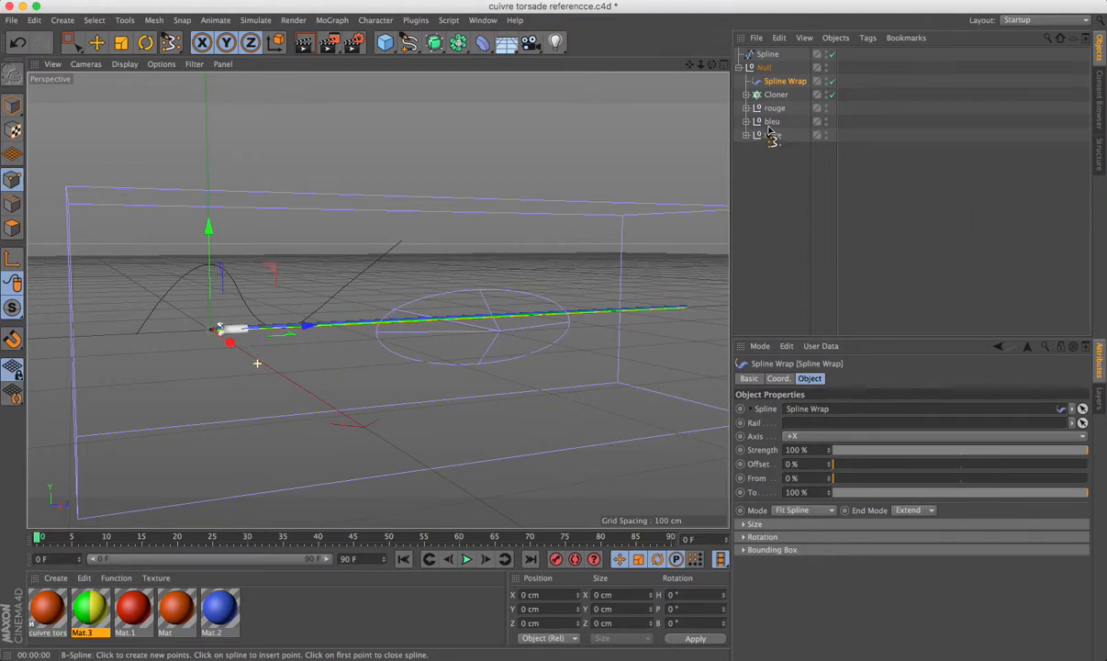
scroll(727, 169, "up", 2)
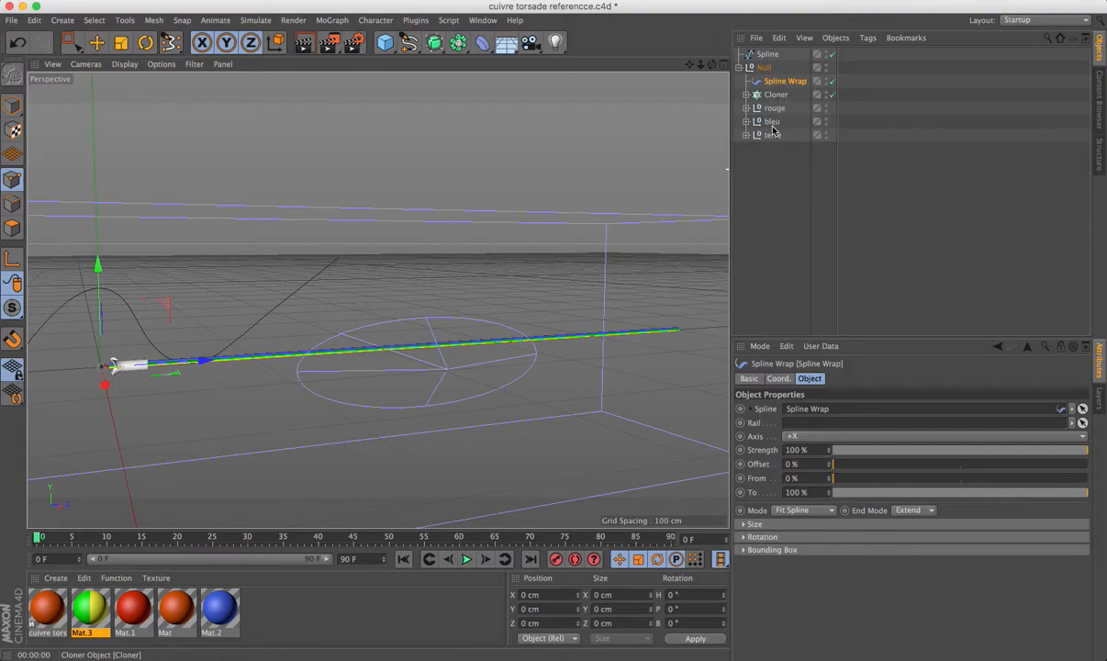
double_click(778, 95)
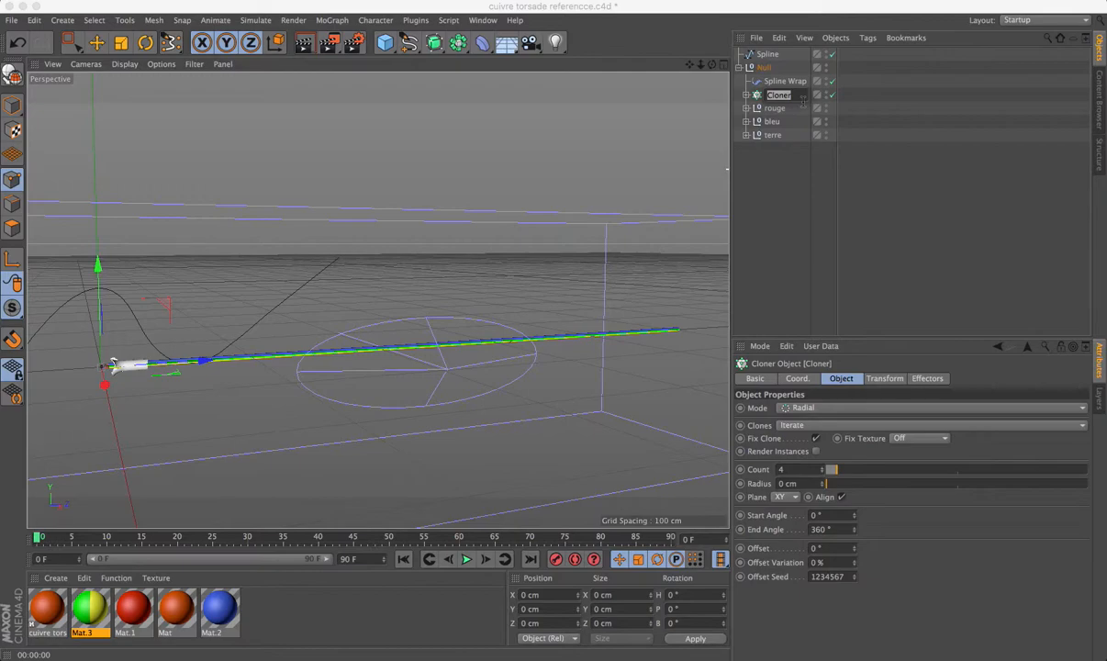
type("gaine")
key("Return")
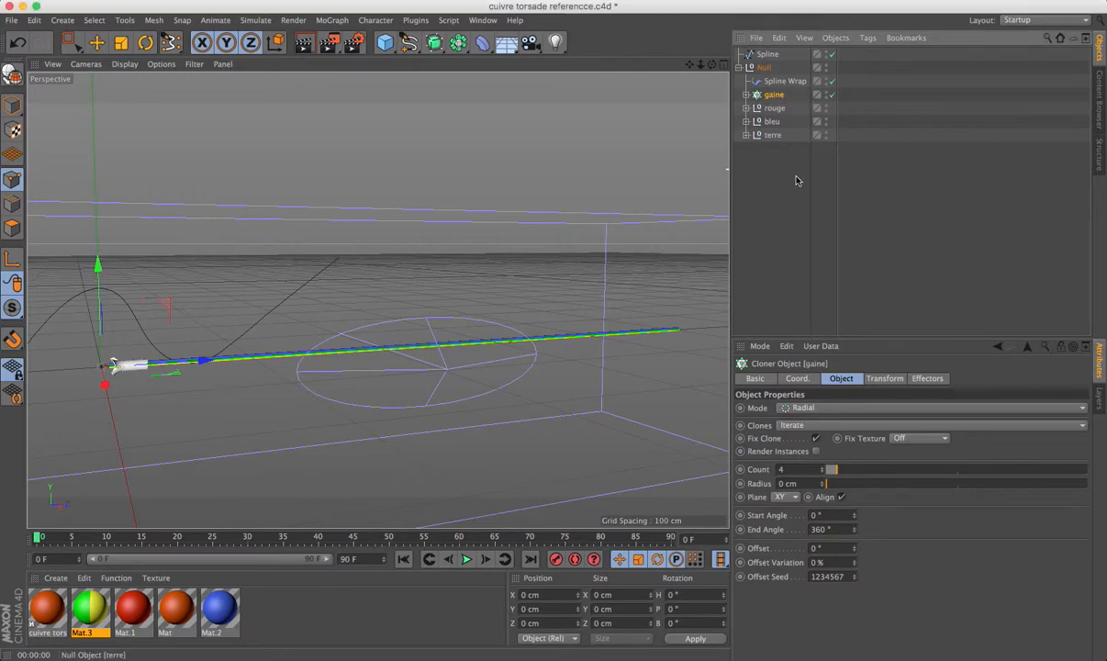
left_click(773, 135, "shift")
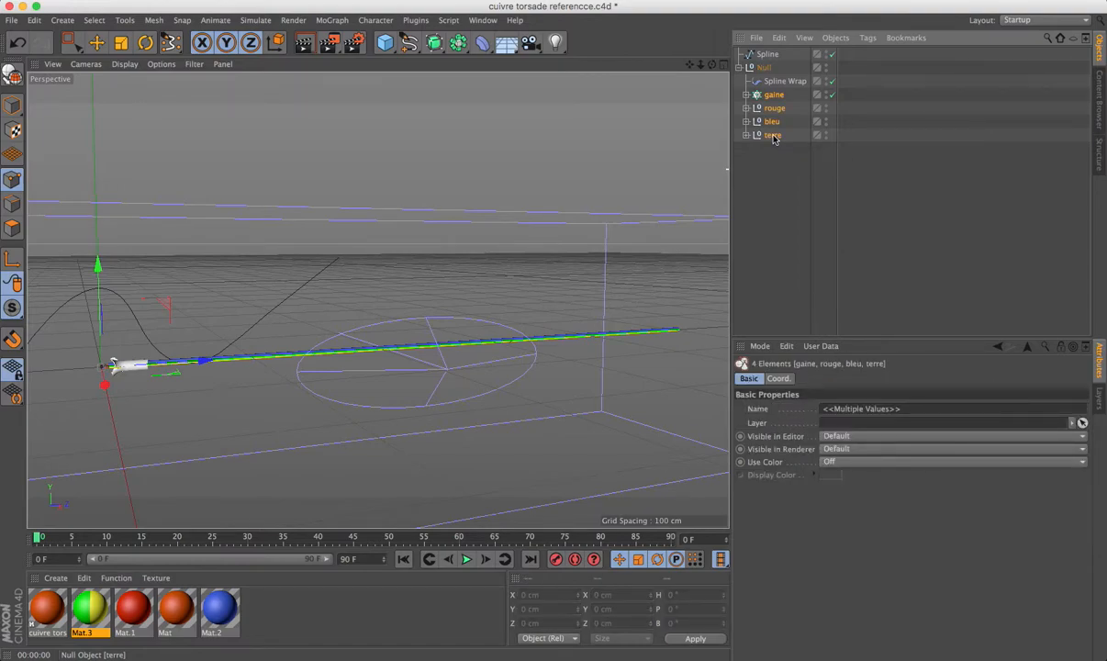
key("alt+g")
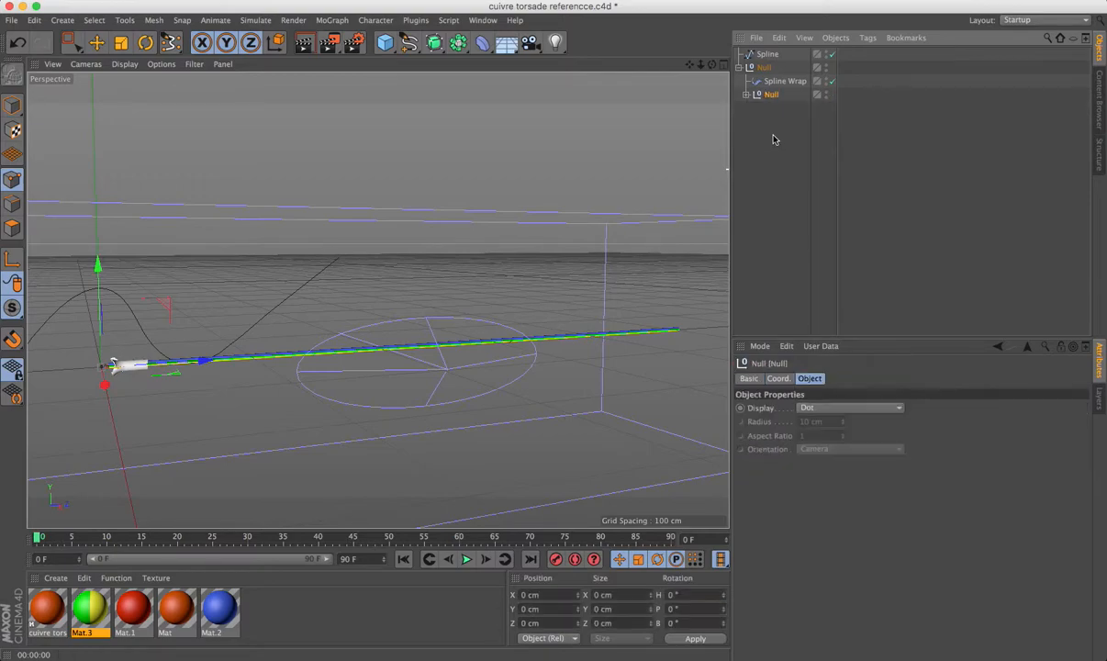
- Link the drawn B-Spline to the Spline Wrap deformer as its spline
left_click(770, 69)
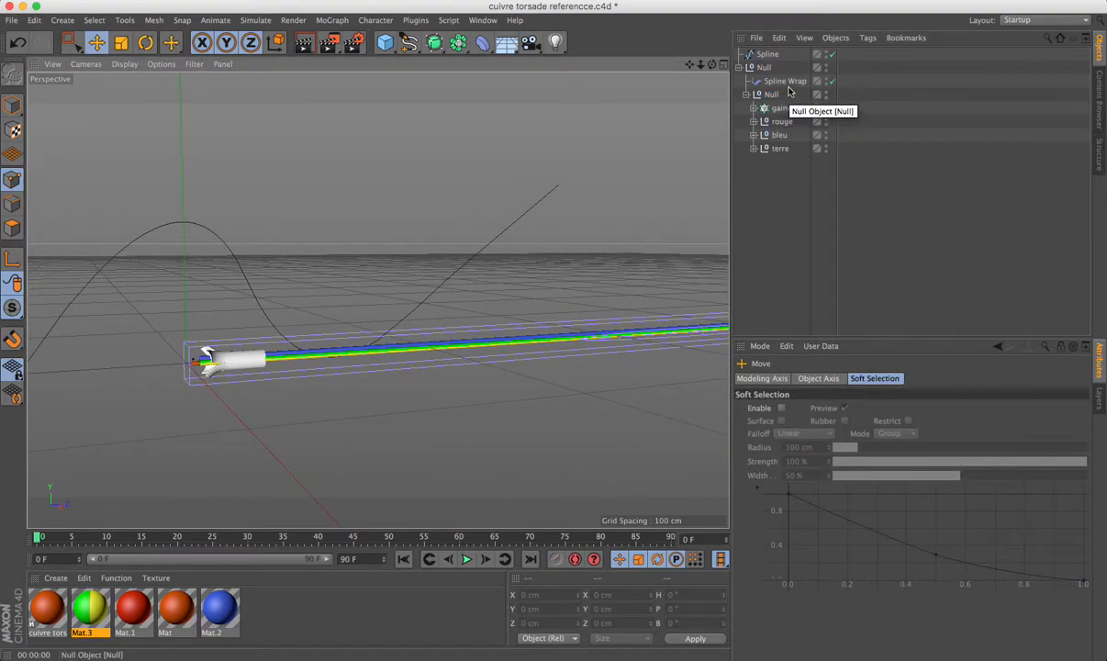
left_click(790, 82)
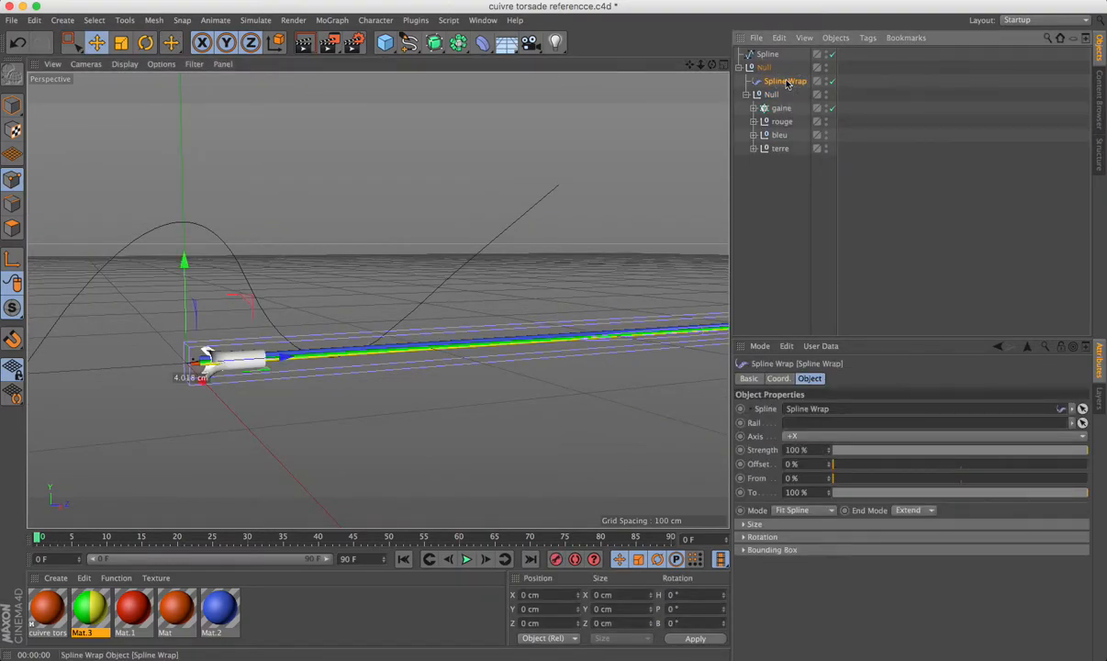
left_click(768, 55)
left_click_drag(767, 55, 832, 408)
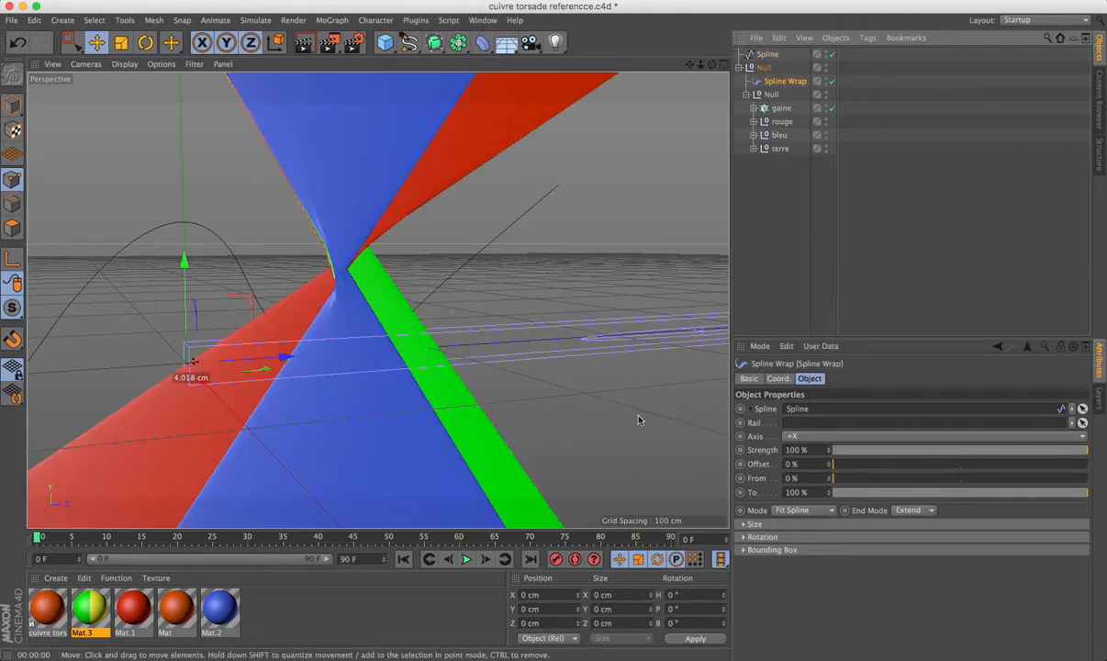
- Set the Spline Wrap's axis to +Z
left_click_drag(700, 65, 602, 65)
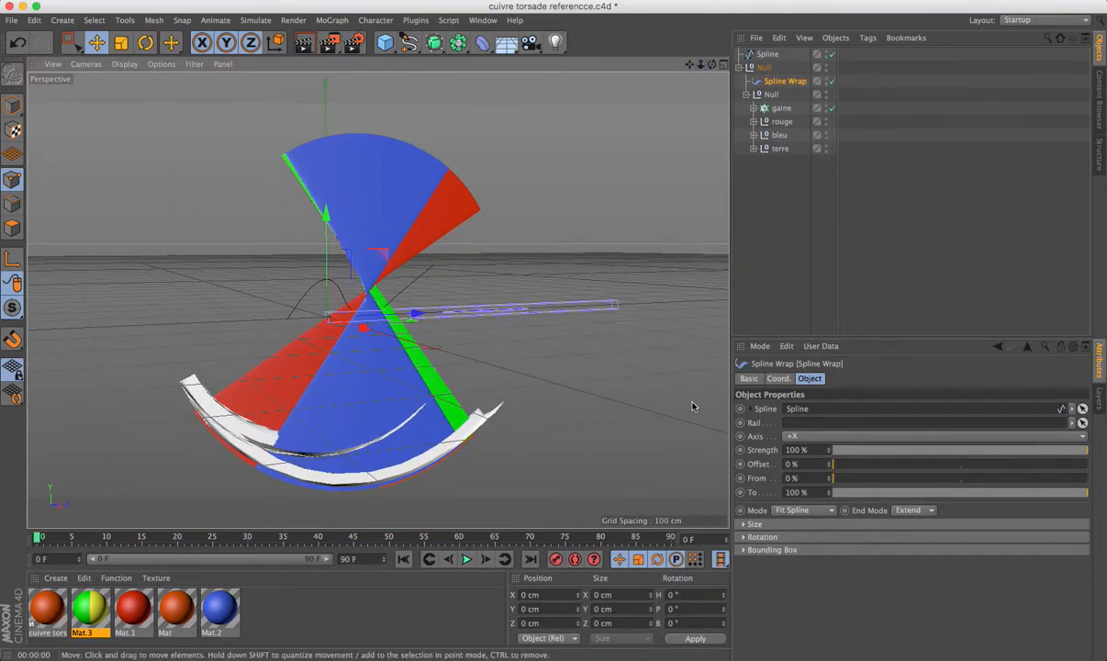
left_click(805, 438)
left_click(799, 466)
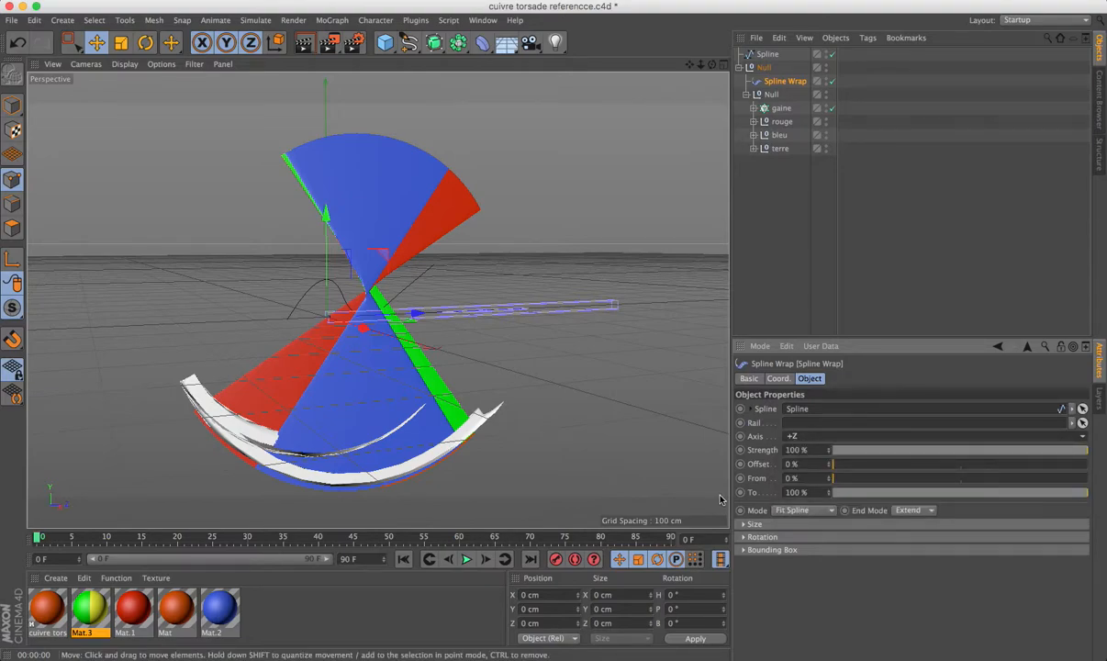
scroll(338, 328, "up", 8)
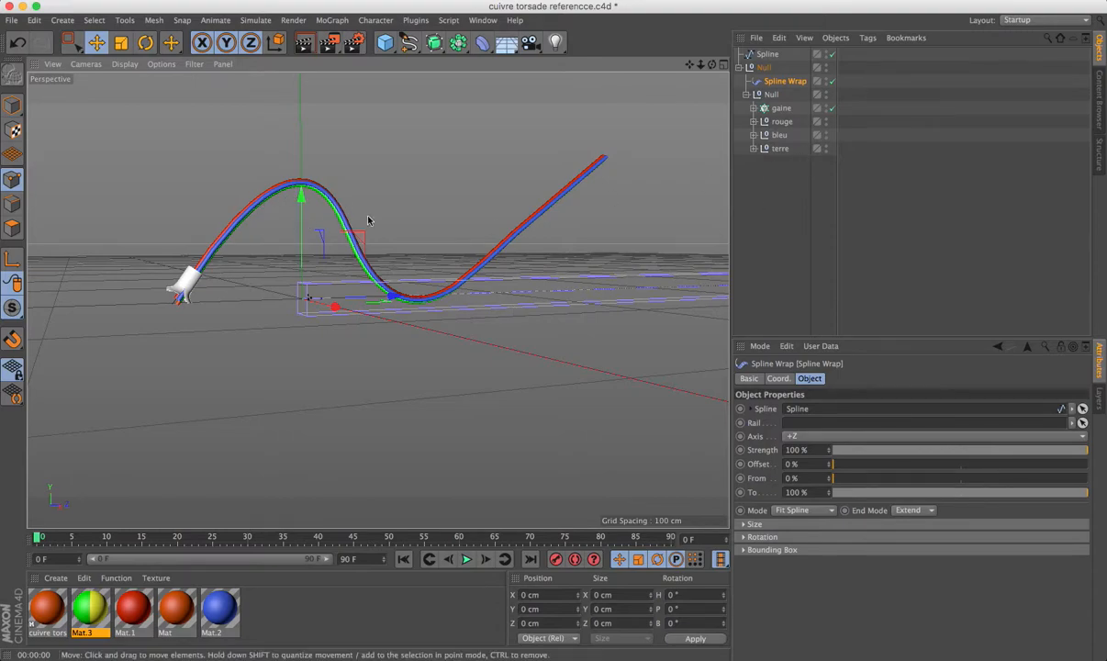
- Set the Z movement of the Extrusion inside gaine to 500 cm to lengthen the sheath
left_click(754, 108)
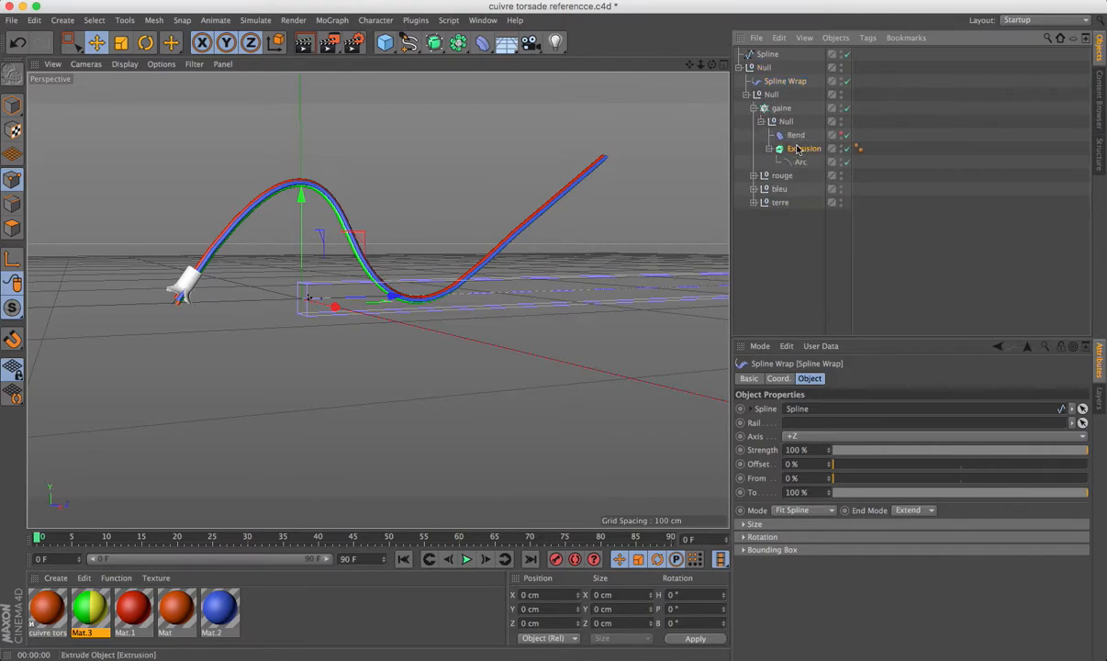
left_click(799, 148)
left_click(936, 407)
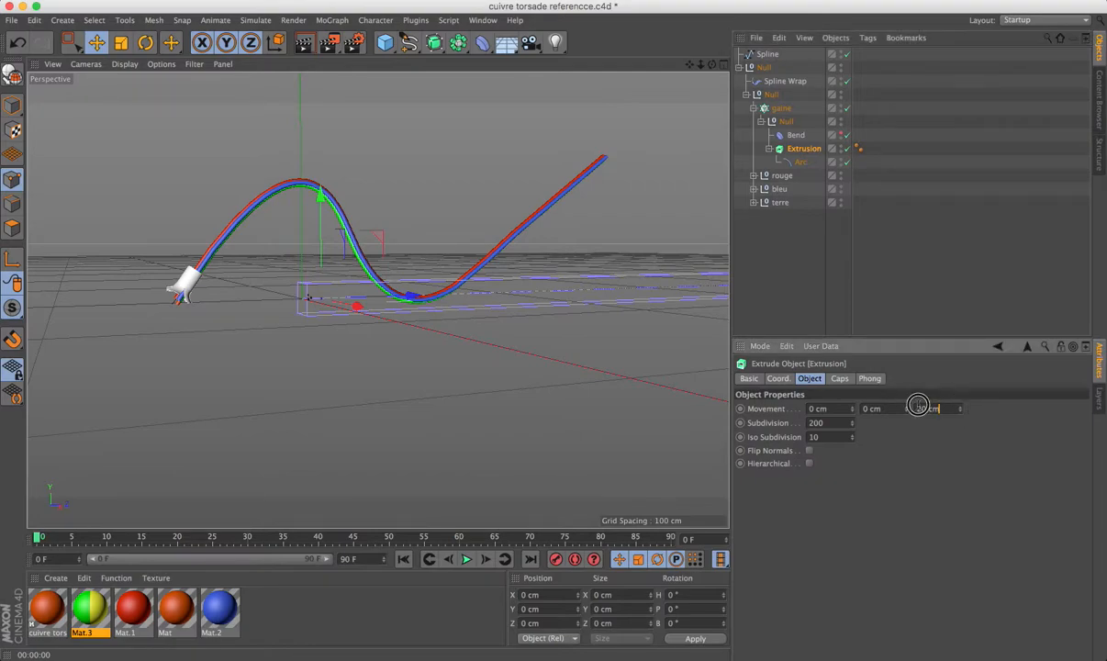
type("200")
left_click(949, 411)
type("50")
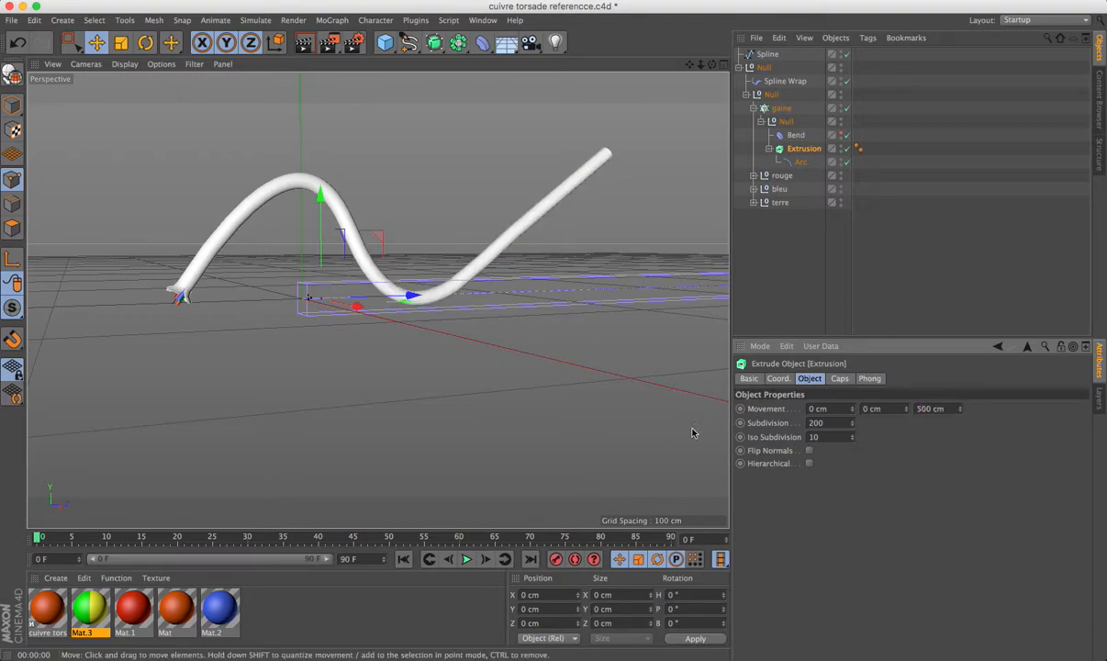
- Switch the Spline Wrap's mode to Keep Length and inspect the cable's peeled end
left_click(795, 81)
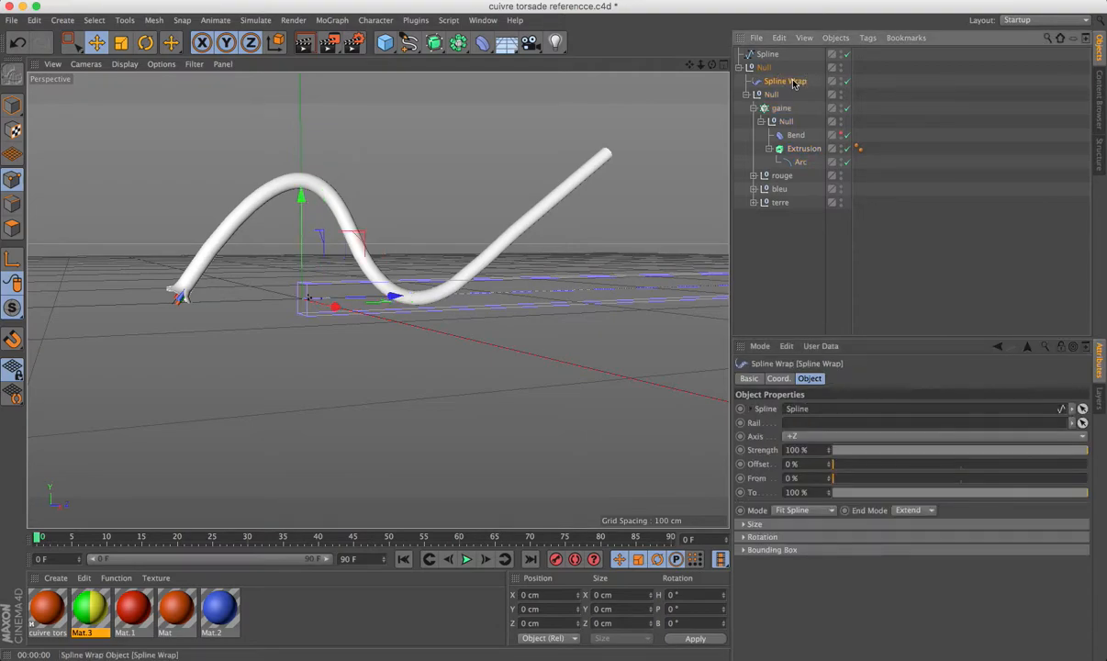
left_click(826, 512)
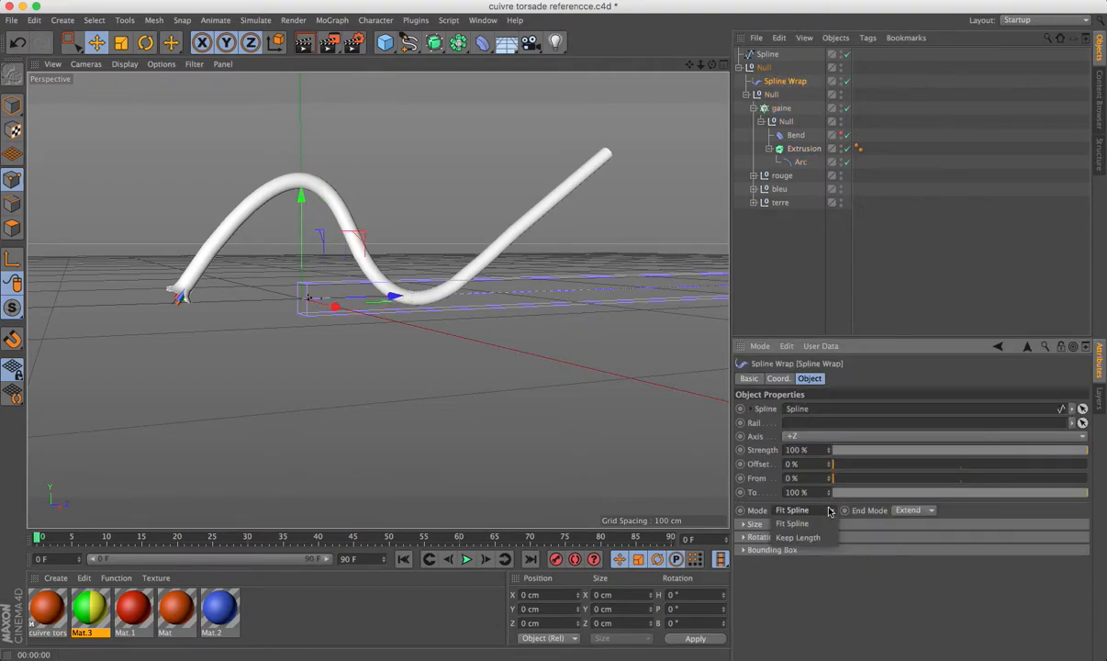
left_click(812, 535)
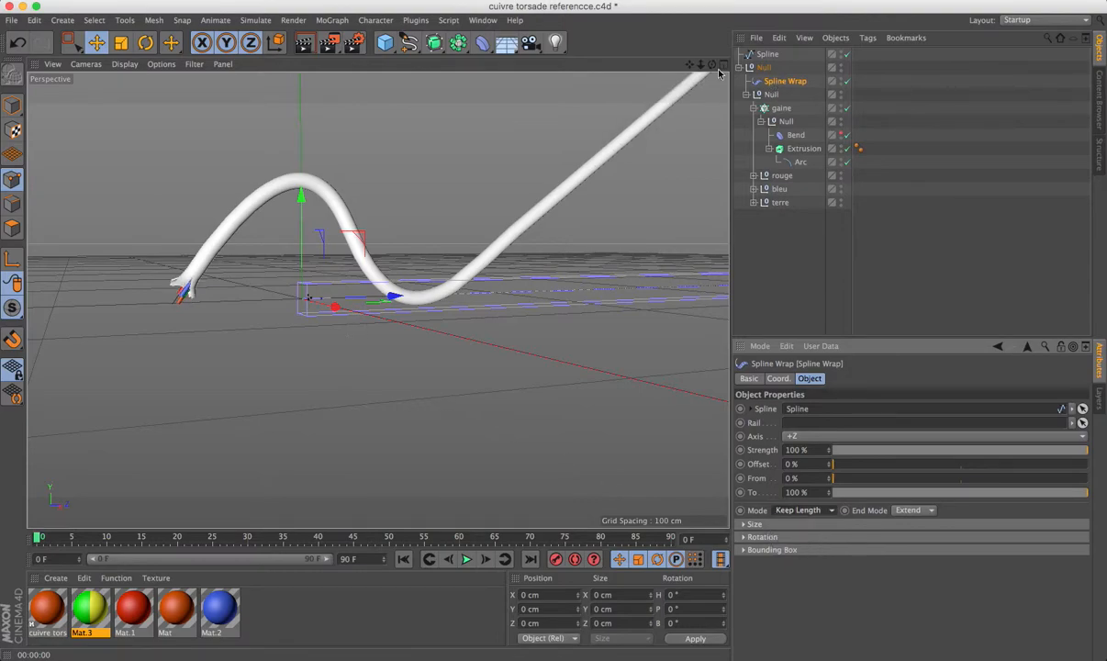
left_click_drag(713, 64, 783, 146)
scroll(369, 354, "up", 5)
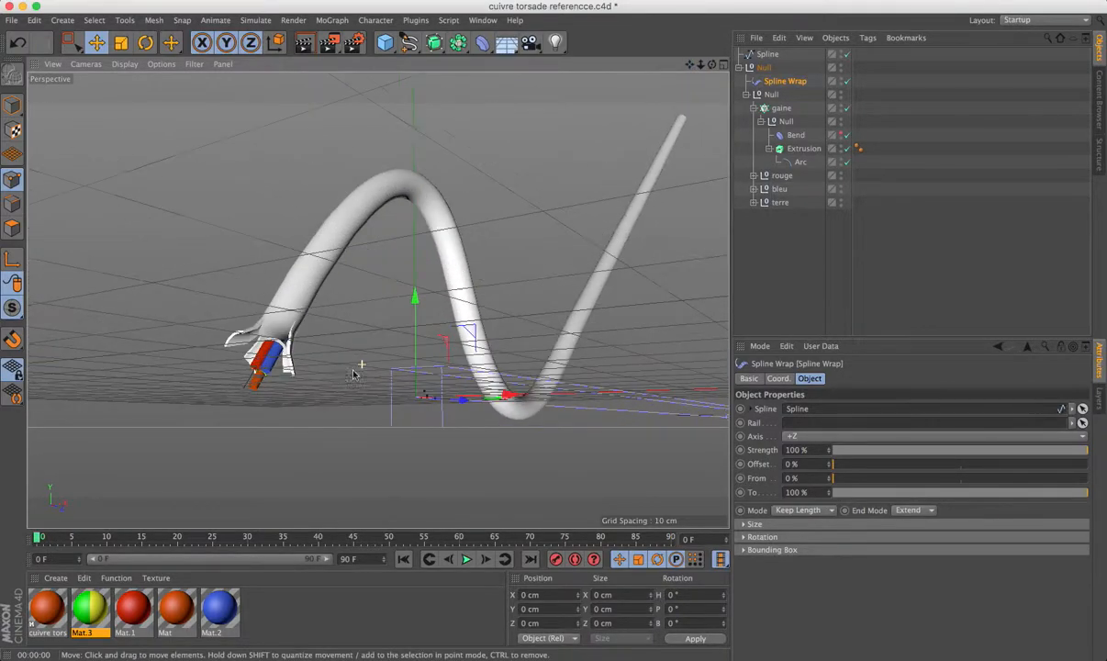
mouse_move(712, 65)
left_mouse_down()
mouse_move(821, 37)
mouse_move(806, 31)
mouse_move(872, 7)
mouse_move(712, 64)
left_mouse_up()
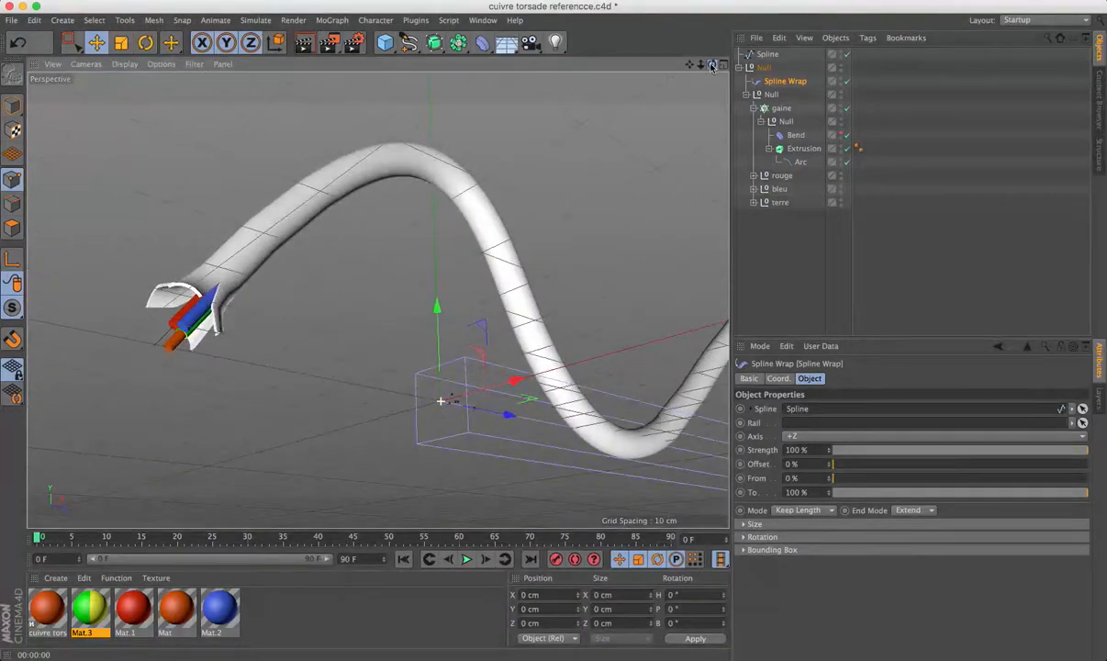
- Set the sheath Arc's inner radius to 2 cm and its radius to 3 cm
left_click(801, 163)
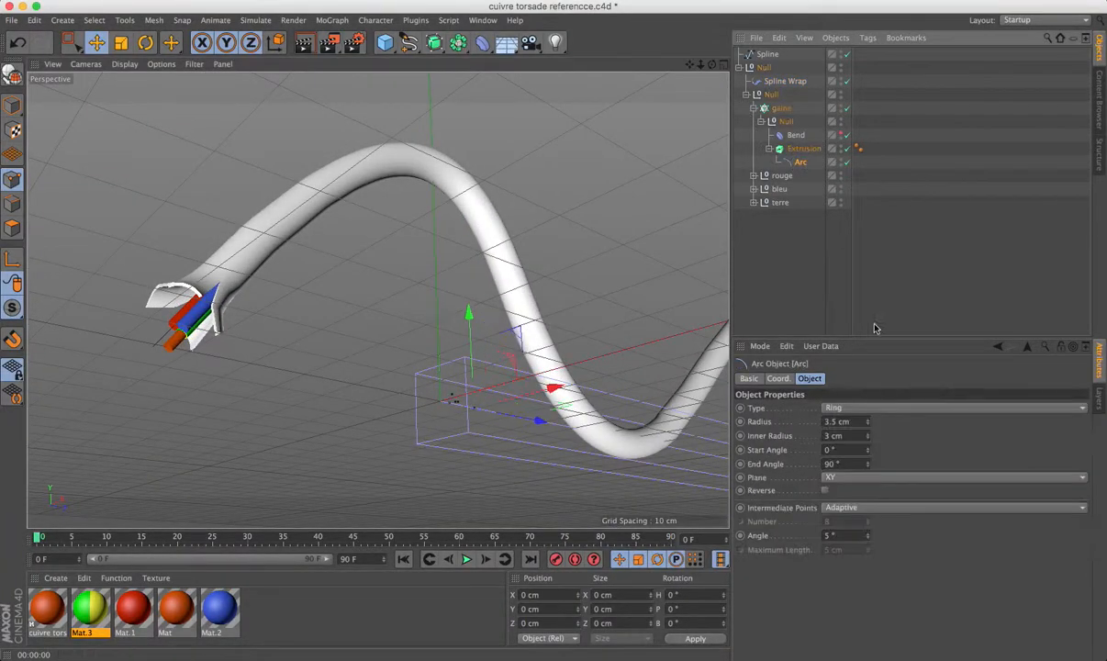
left_click(867, 438)
left_click_drag(852, 423, 802, 418)
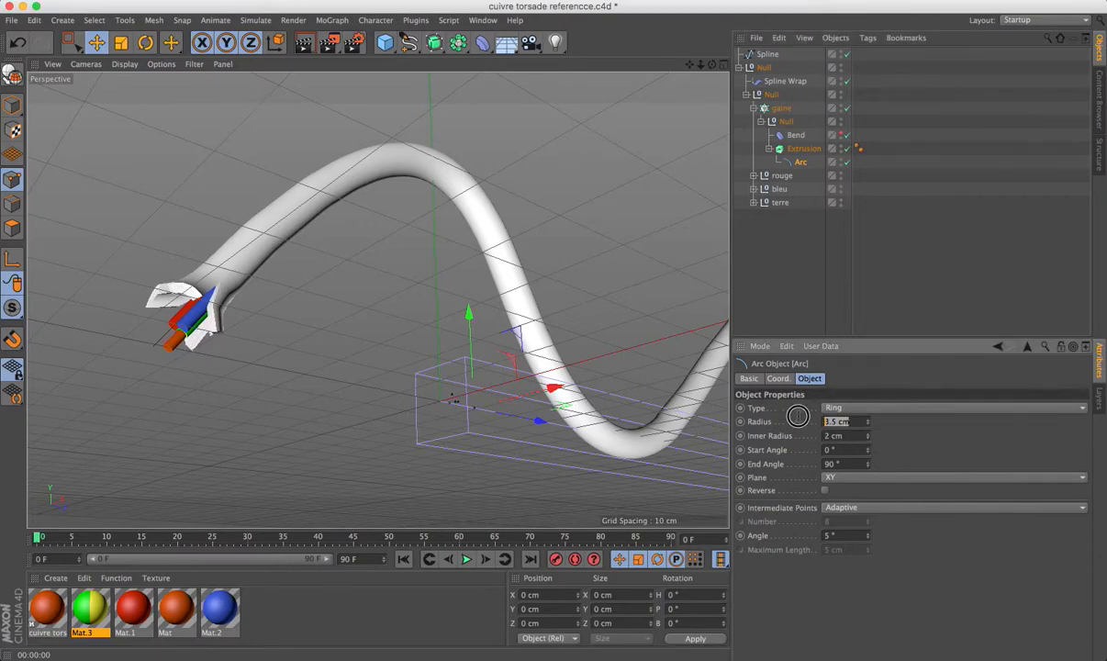
type("3")
key("Return")
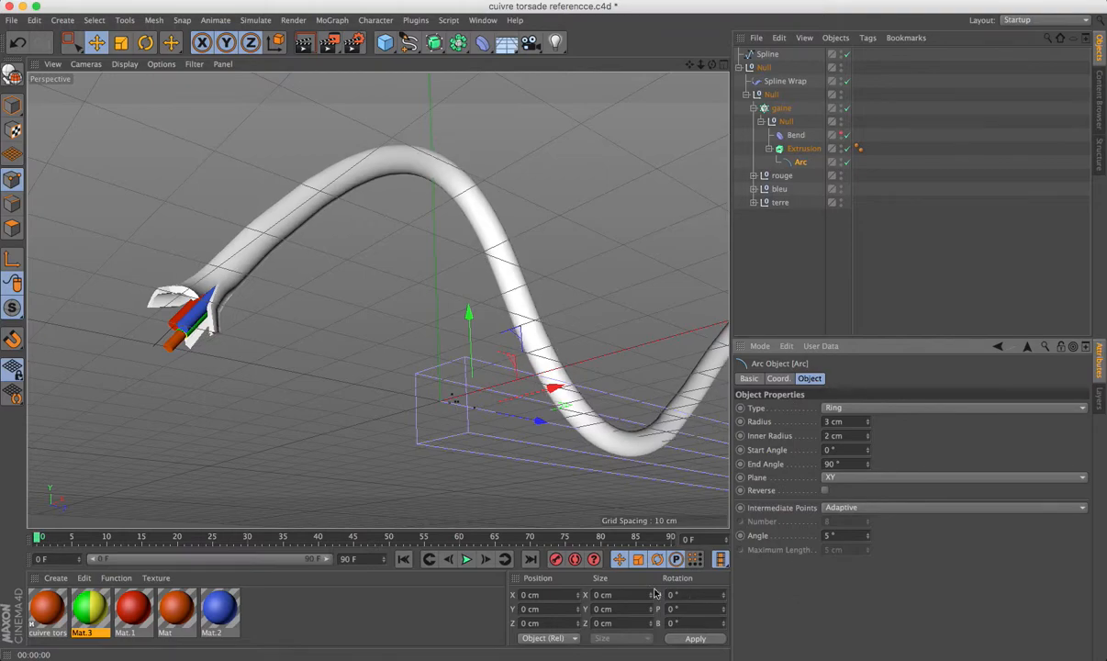
- Enable the cuivre torsade XRefs inside rouge and bleu and expand the one in bleu
left_click_drag(711, 64, 658, 58)
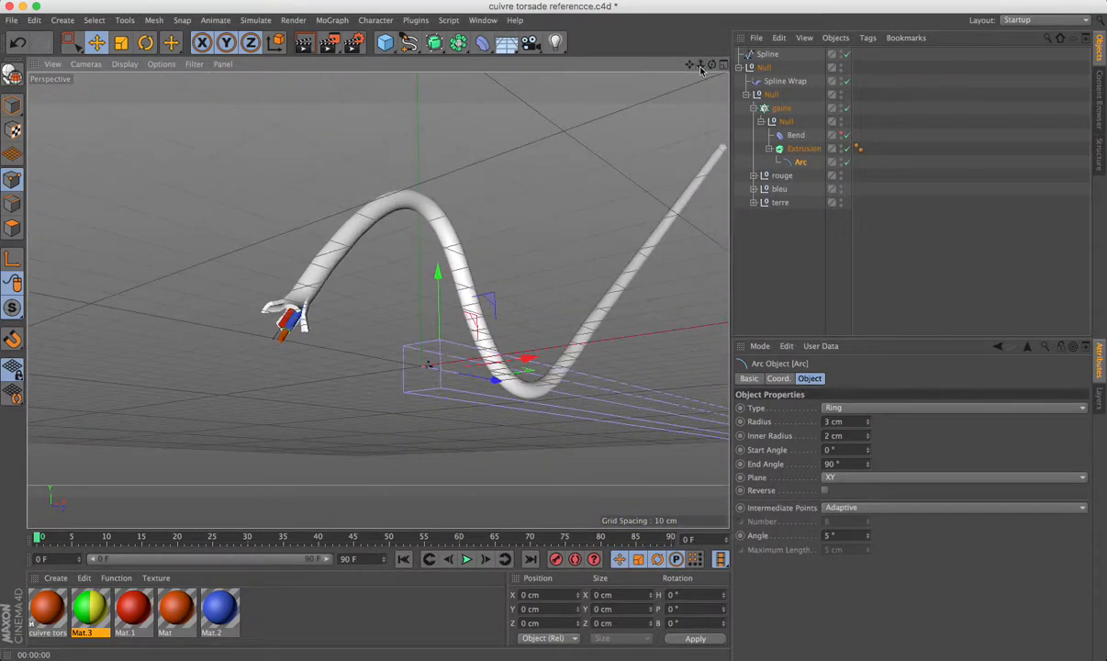
left_click(753, 175)
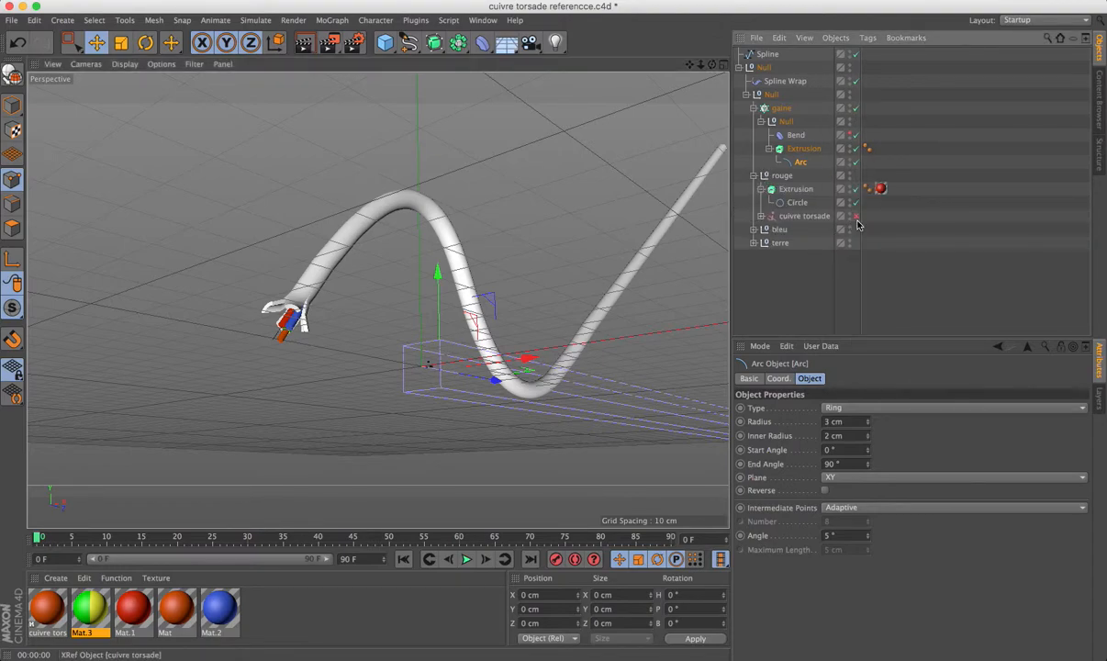
left_click(753, 229)
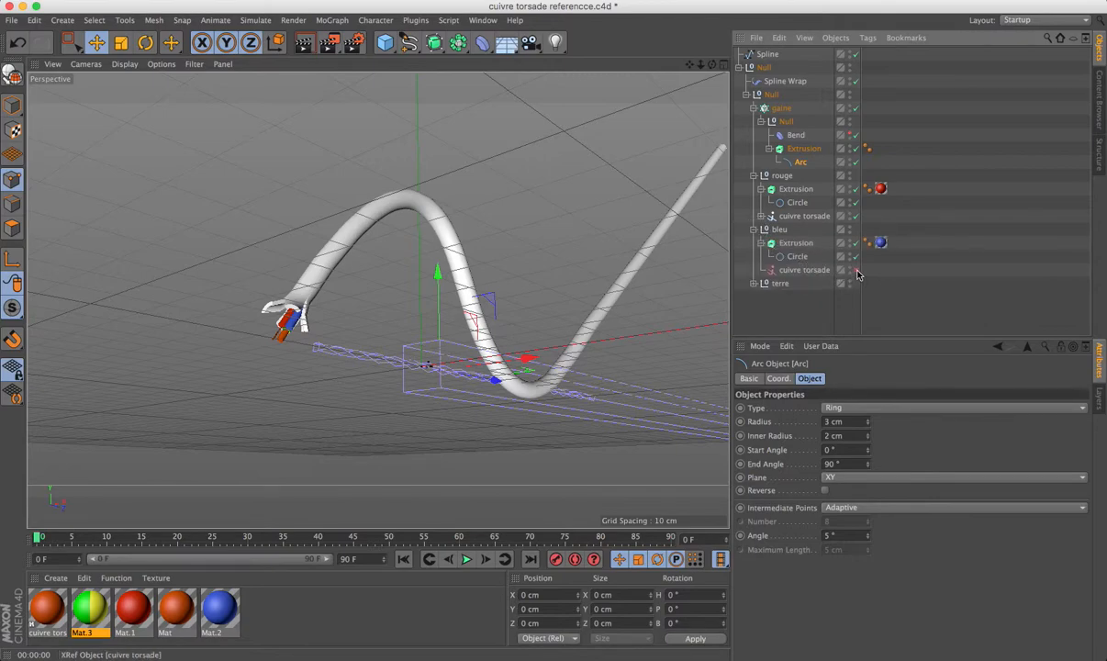
left_click(761, 269)
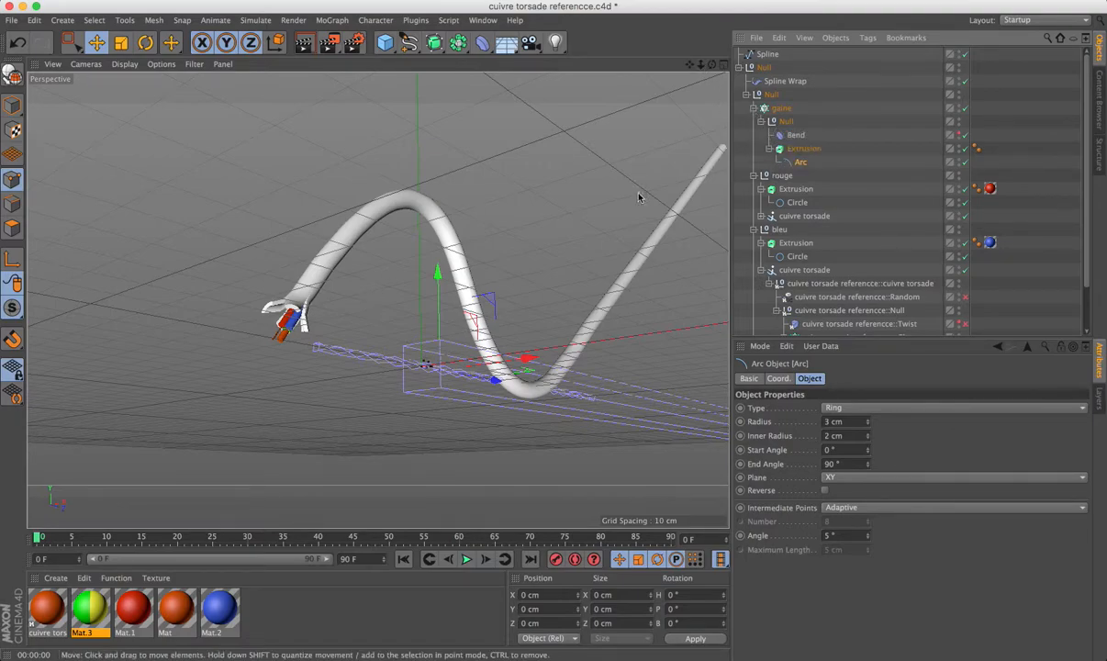
- Exchange the cuivre torsade XRefs in bleu and rouge from the proxy to their main file
left_click_drag(712, 66, 739, 50)
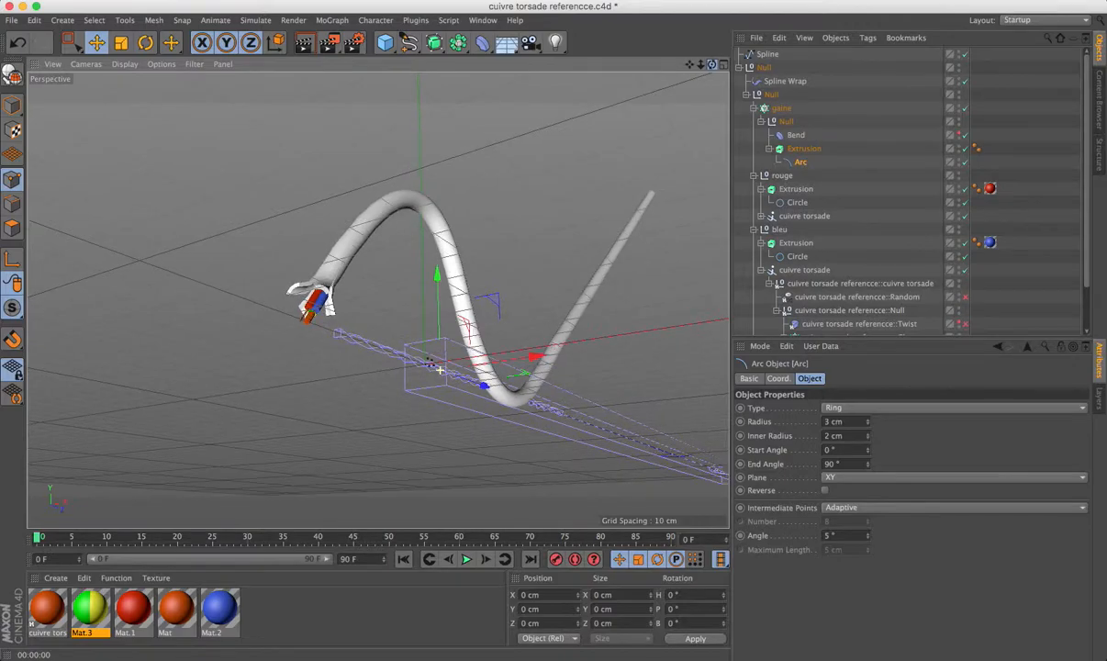
scroll(381, 351, "up", 3)
scroll(381, 352, "up", 2)
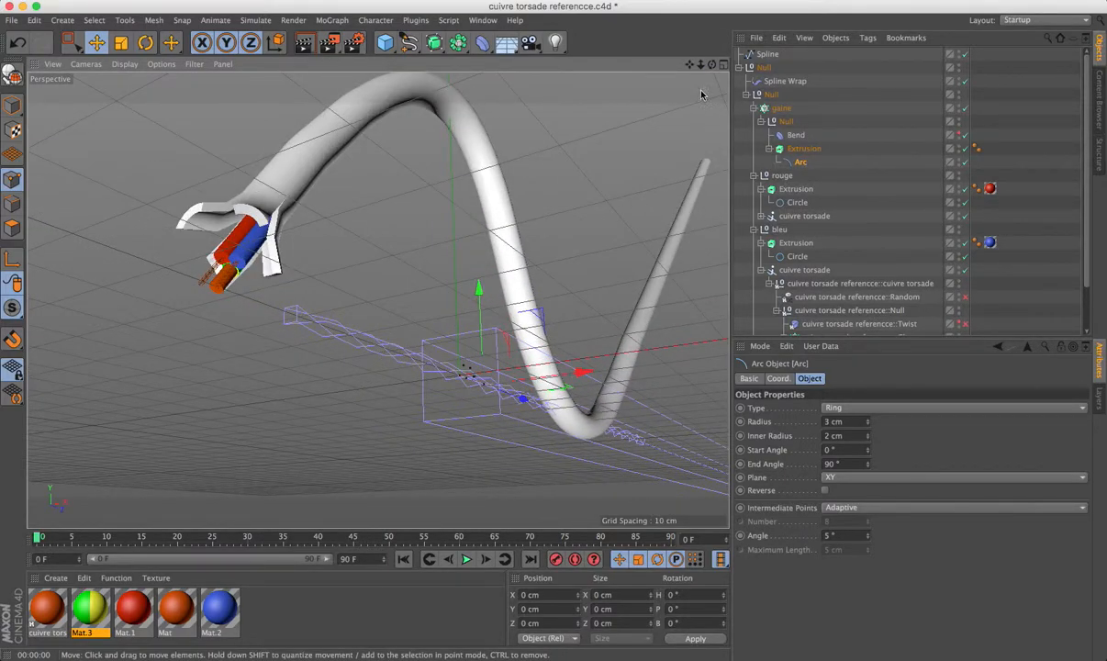
left_click_drag(690, 65, 808, 79)
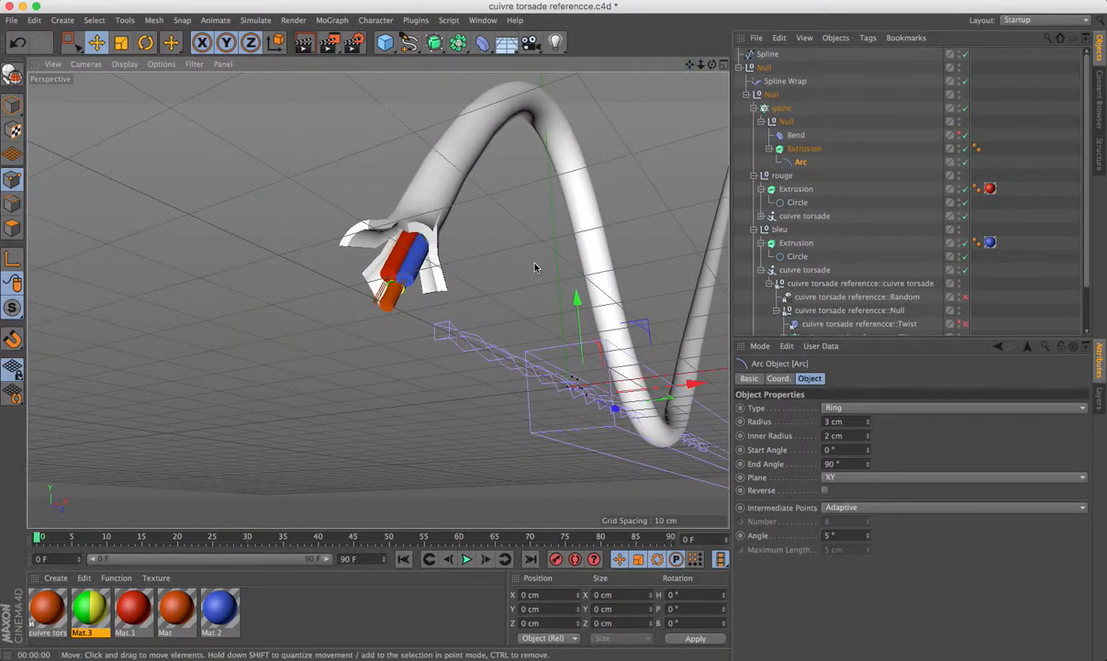
scroll(540, 266, "up", 2)
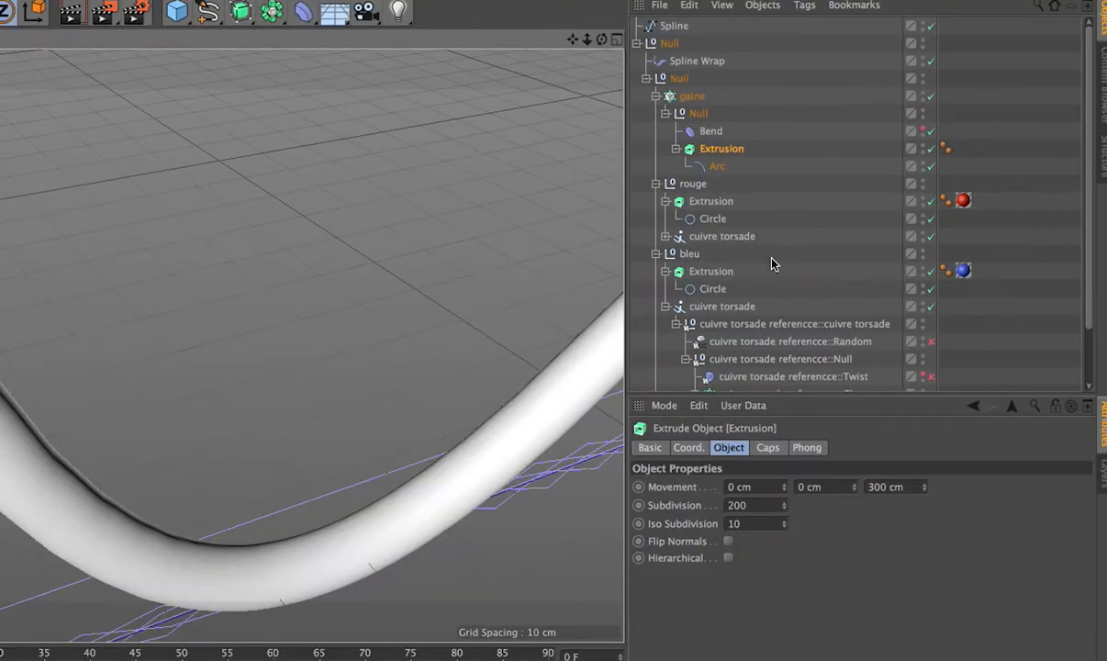
scroll(843, 237, "down", 2)
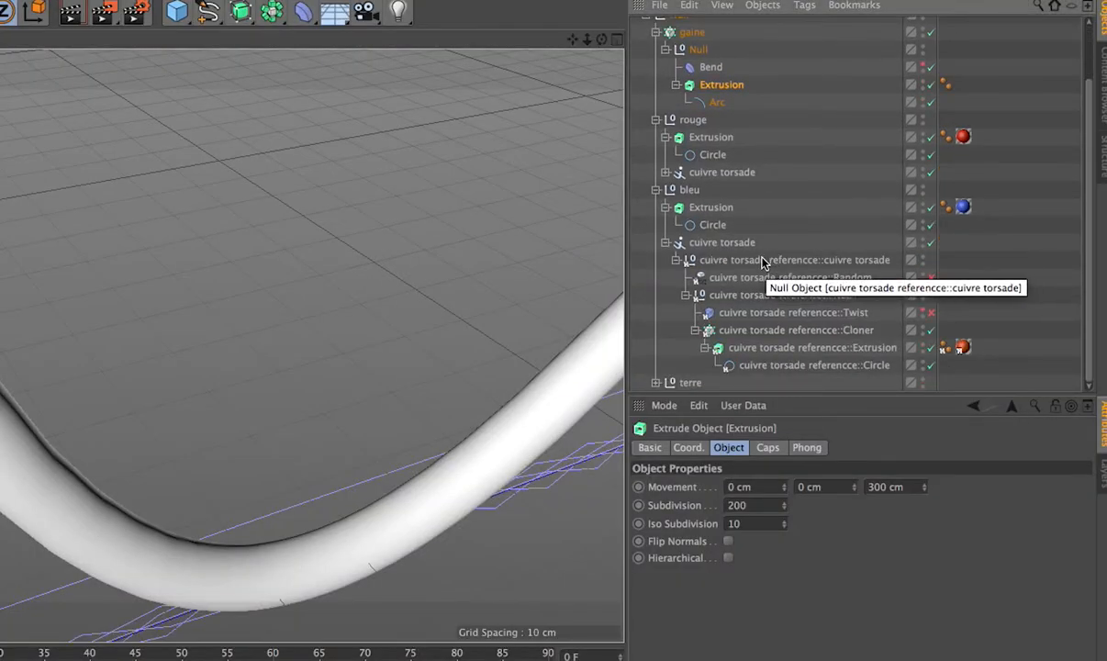
left_click(740, 245)
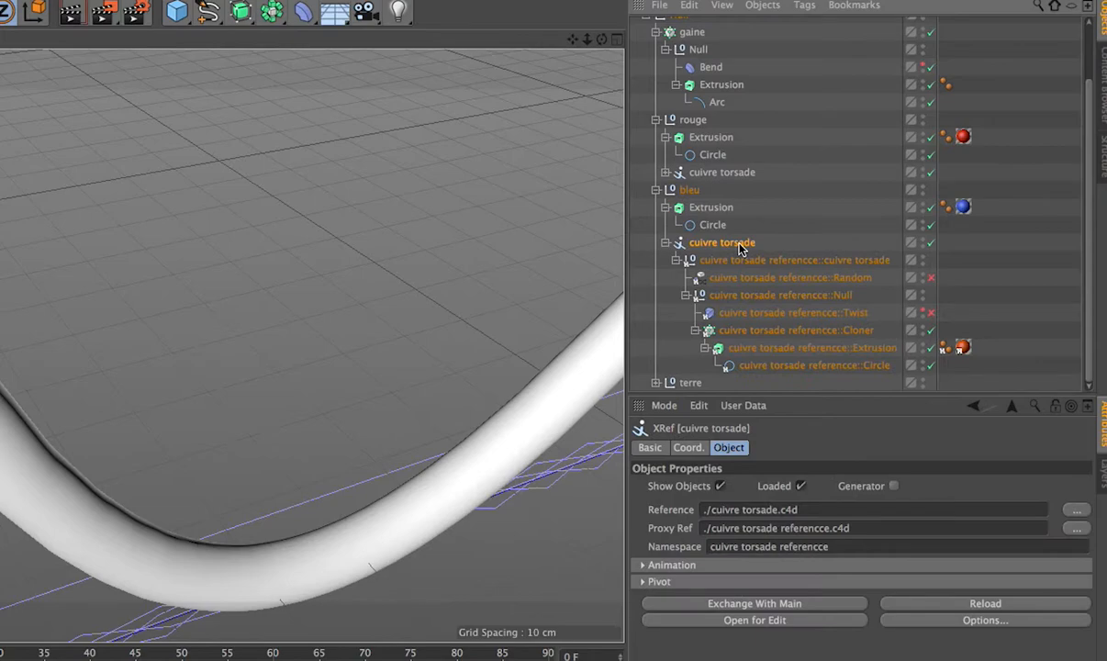
left_click(767, 603)
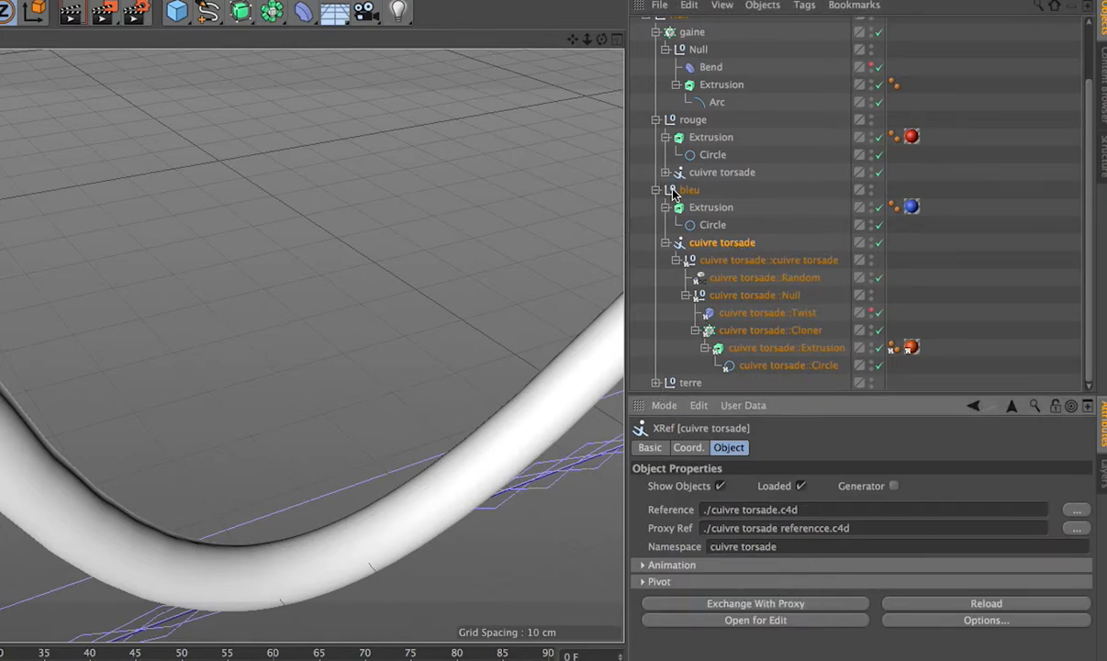
left_click(709, 173)
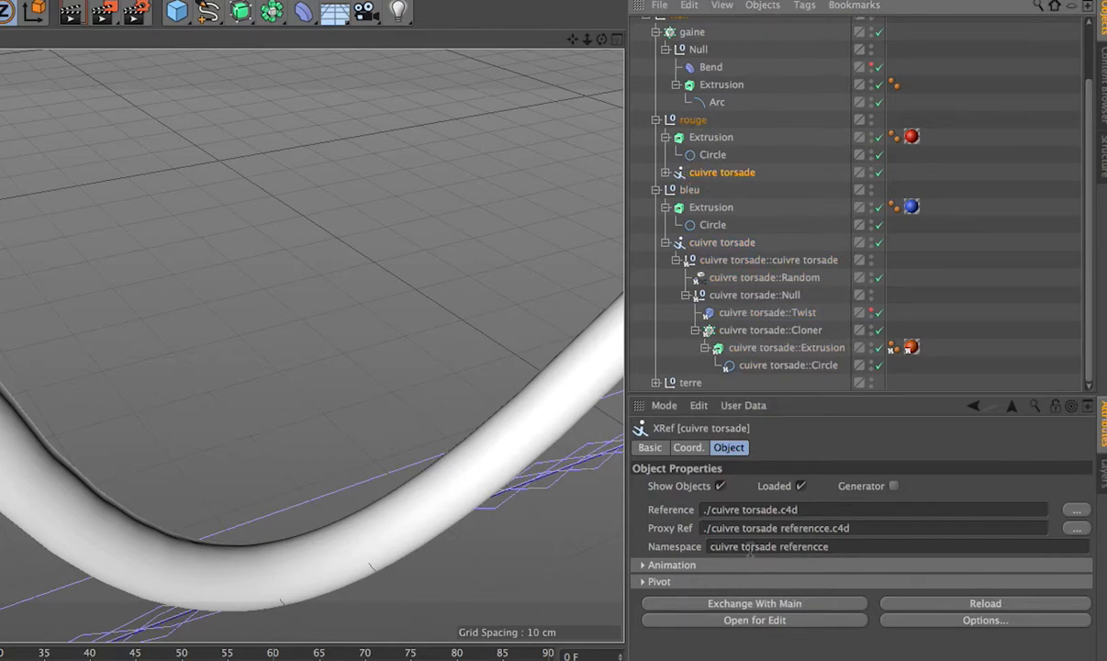
left_click(747, 603)
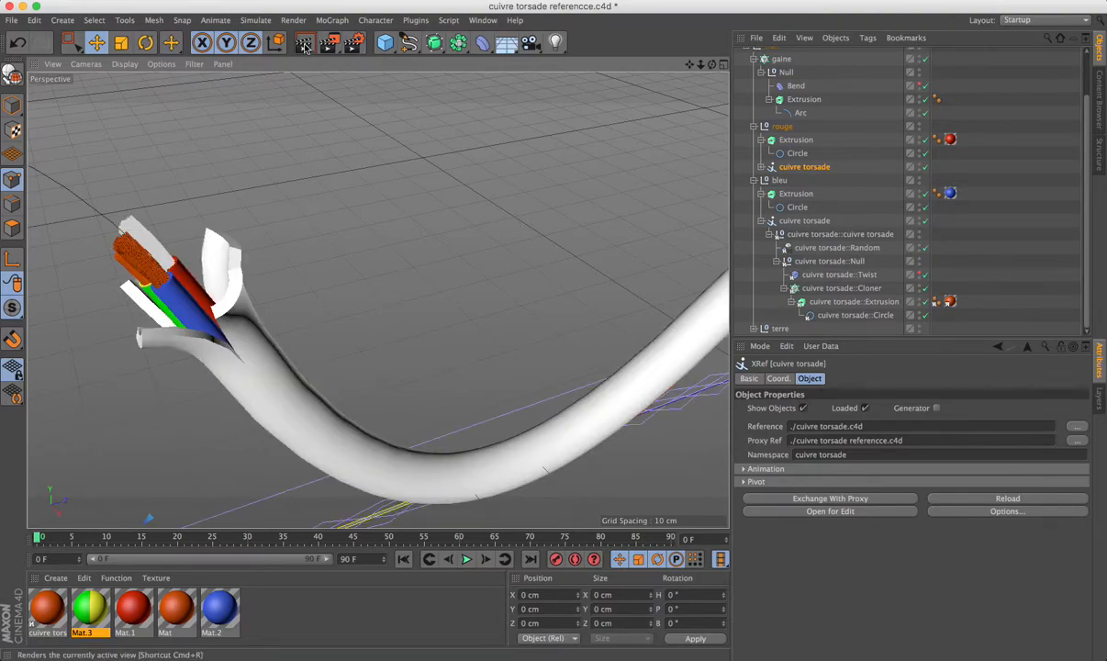
- Add an Omni light with its Y position at 55 cm and render the active view
left_click(556, 43)
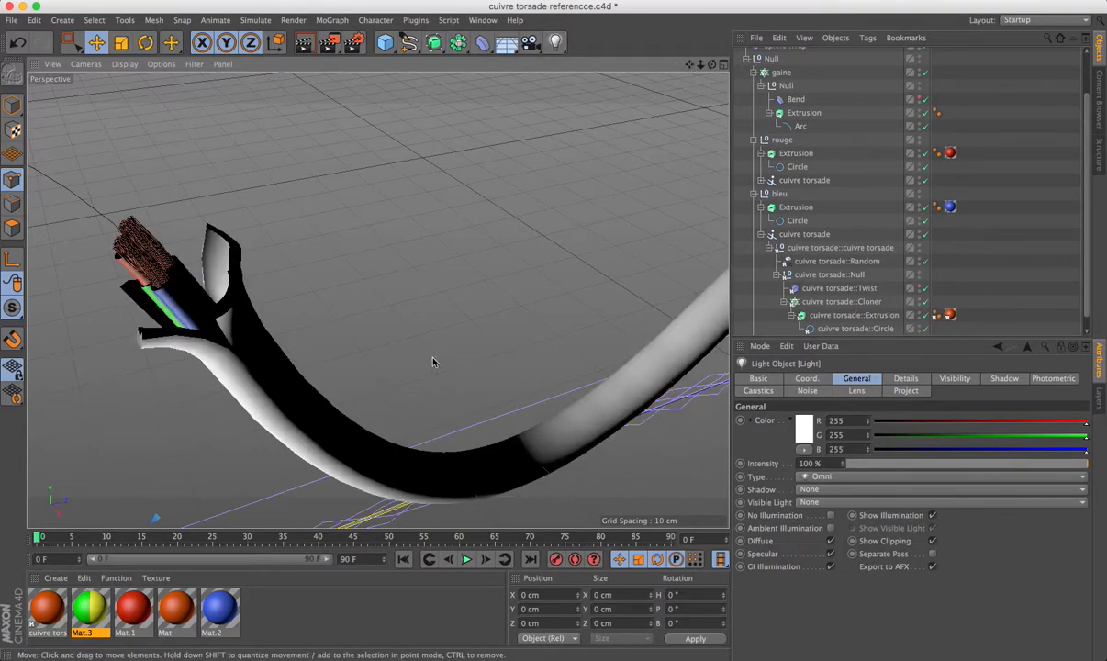
scroll(776, 99, "up", 3)
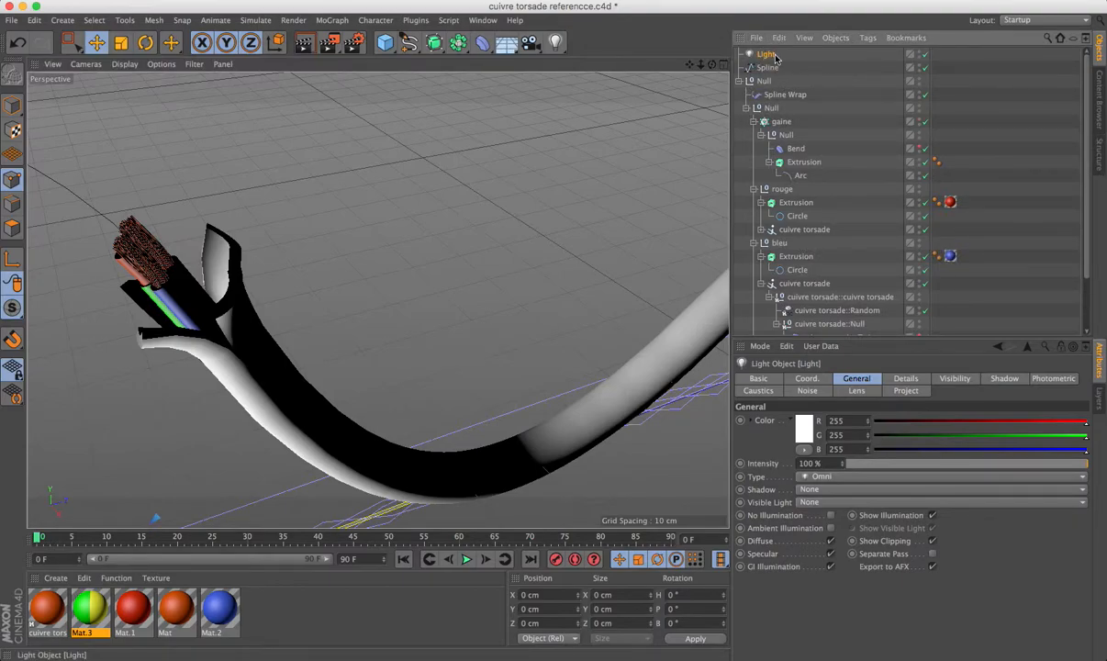
left_click(807, 378)
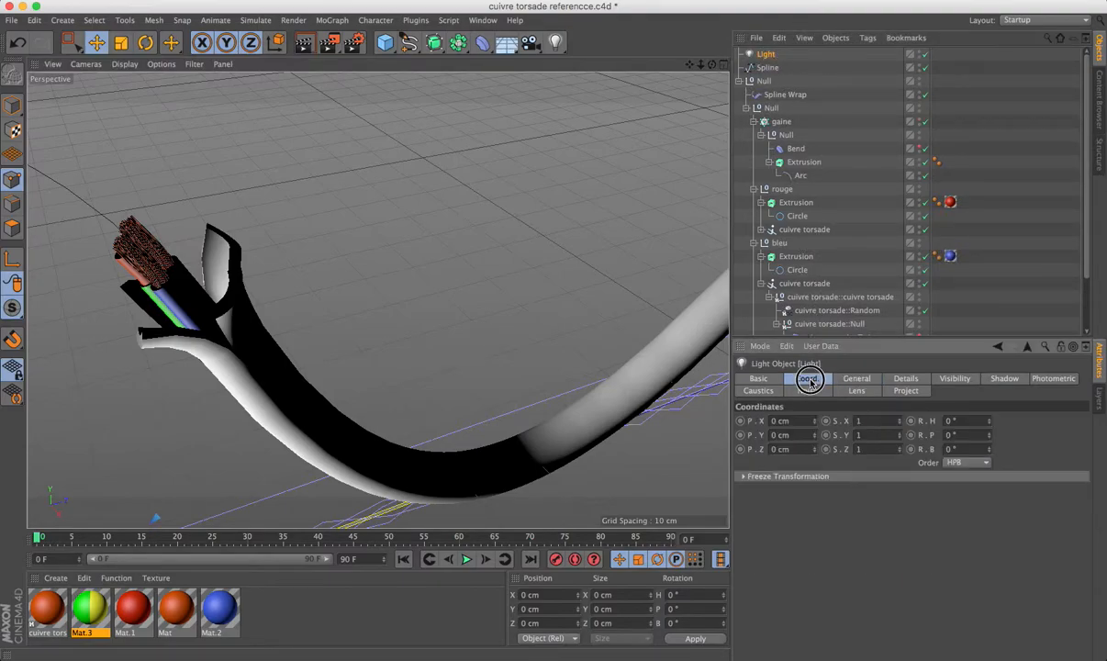
left_click_drag(814, 438, 813, 376)
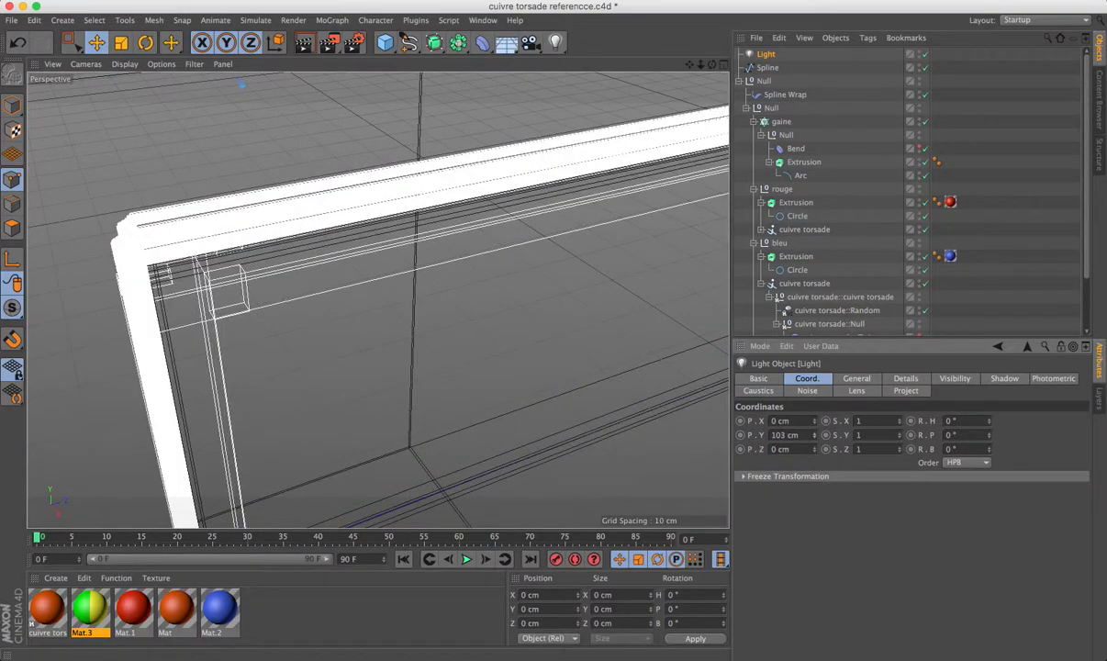
left_click_drag(814, 435, 817, 441)
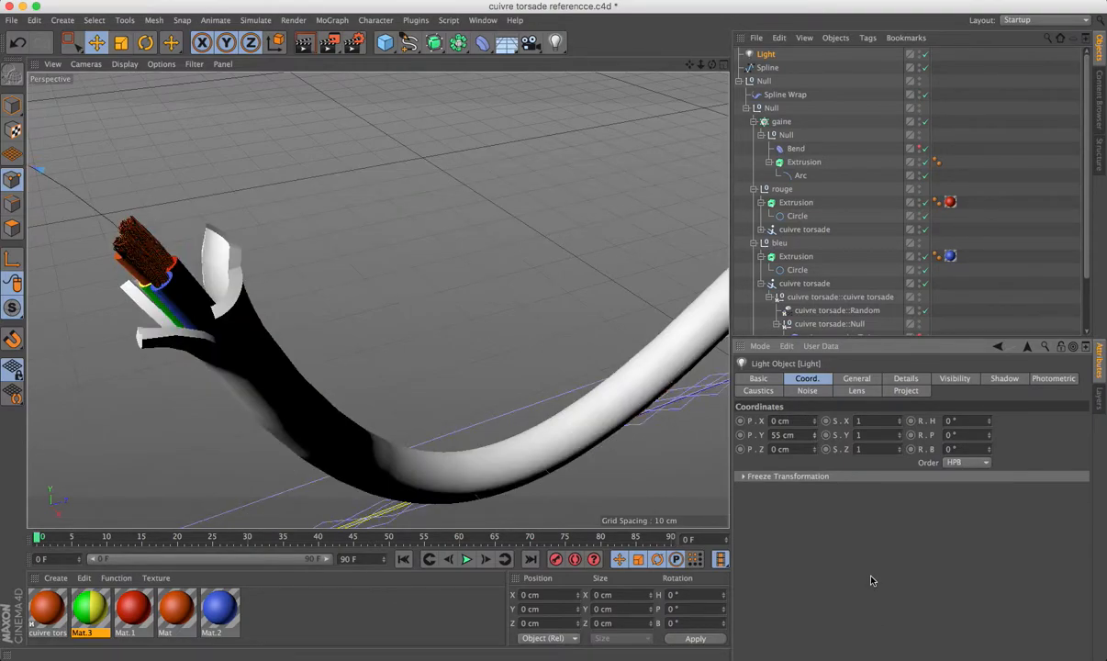
left_click(303, 46)
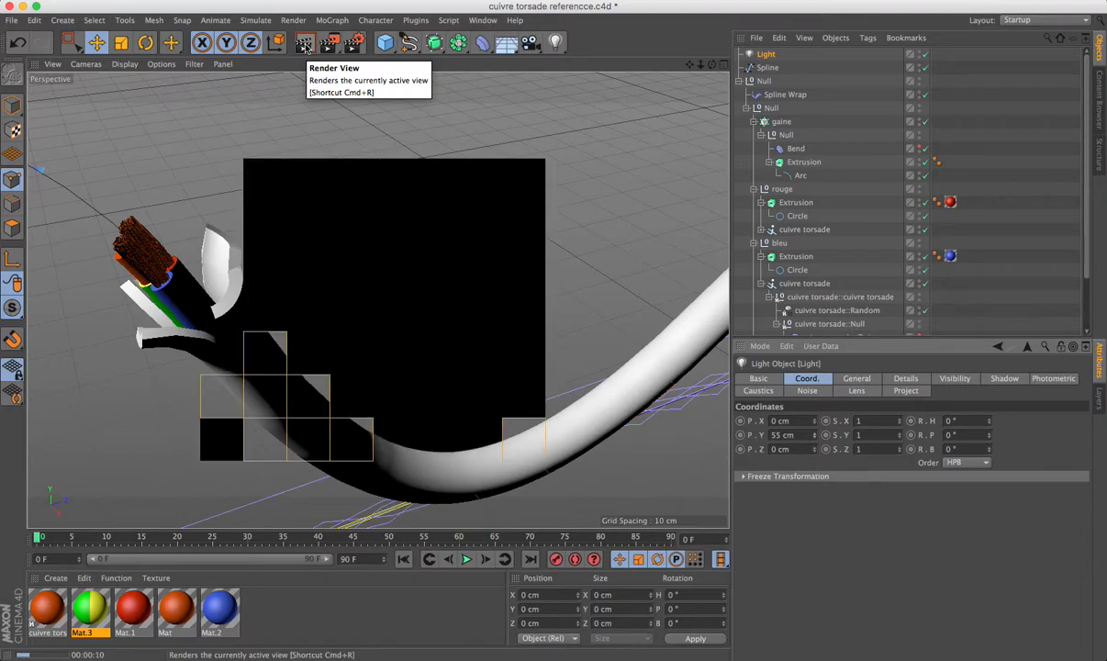